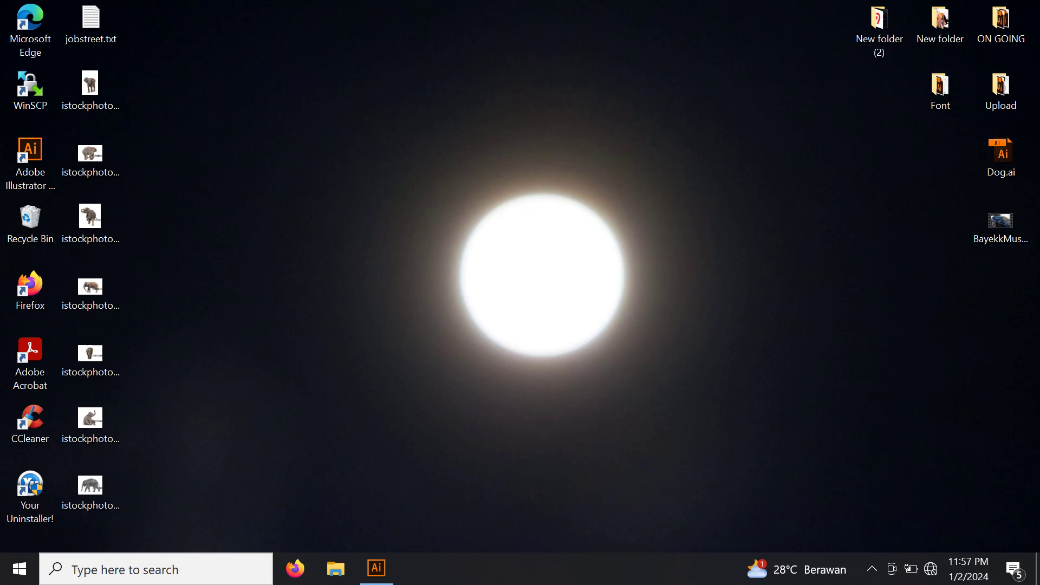
right_click(91, 493)
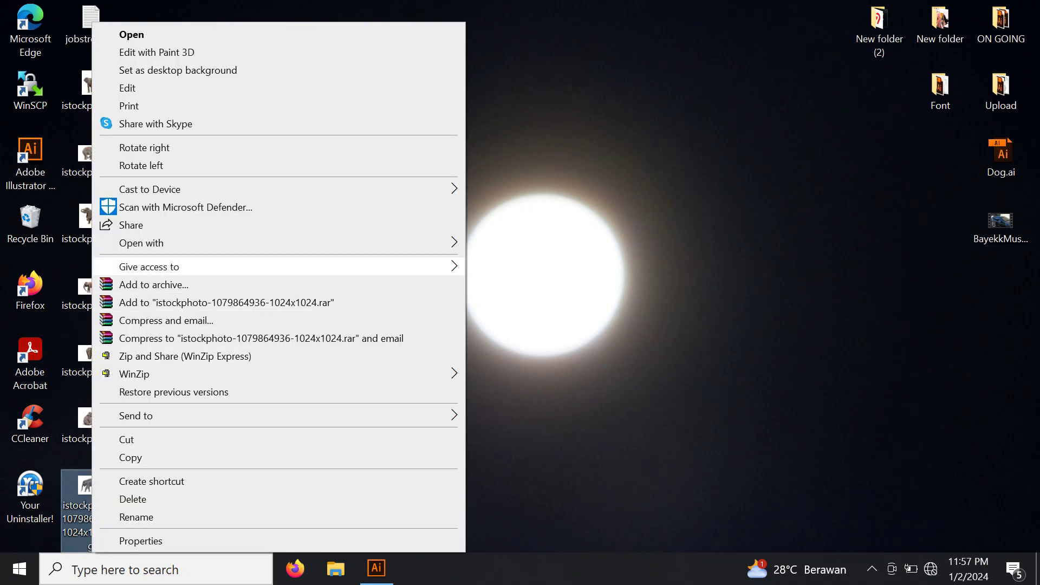
left_click(541, 244)
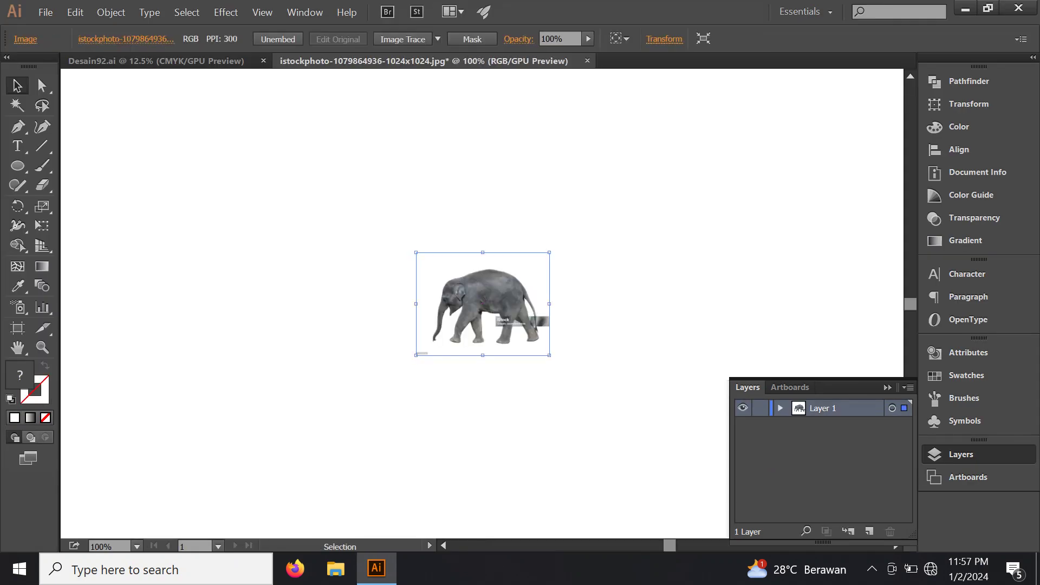
Step: Move the elephant photo into Desain92.ai, enlarged below the three illustrated elephants
key("Delete")
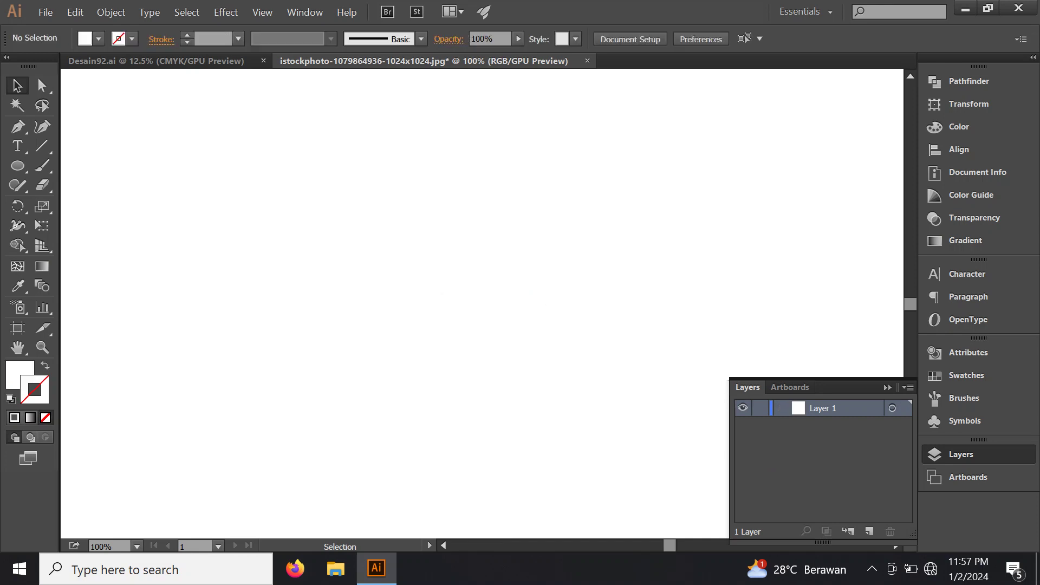
key("ctrl+Tab")
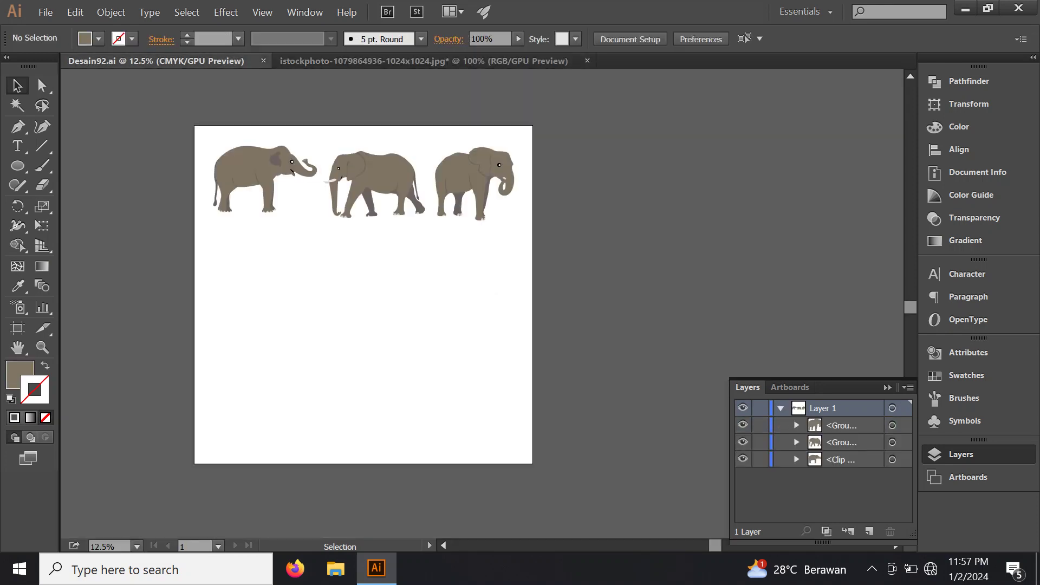
key("ctrl+v")
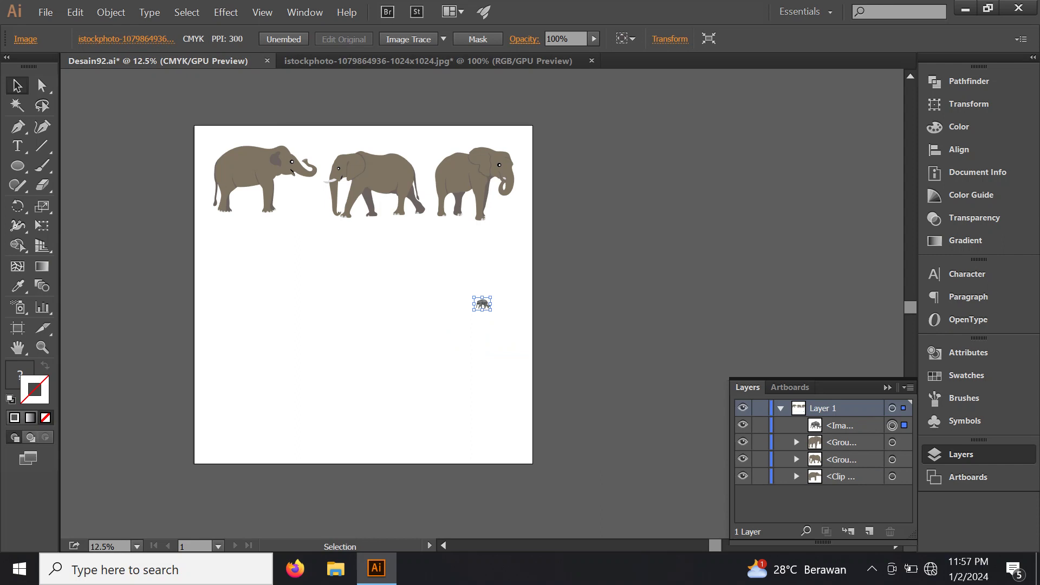
mouse_move(491, 297)
left_mouse_down()
mouse_move(525, 270)
mouse_move(424, 251)
mouse_move(261, 249)
left_mouse_up()
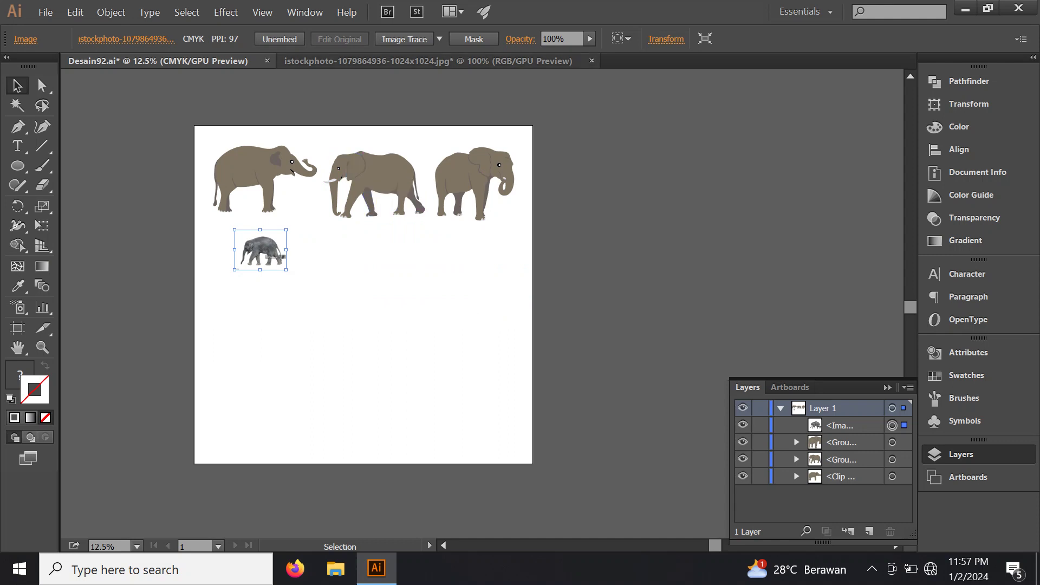
Step: Close the photo's original document without saving and lock the placed photo
left_click(427, 61)
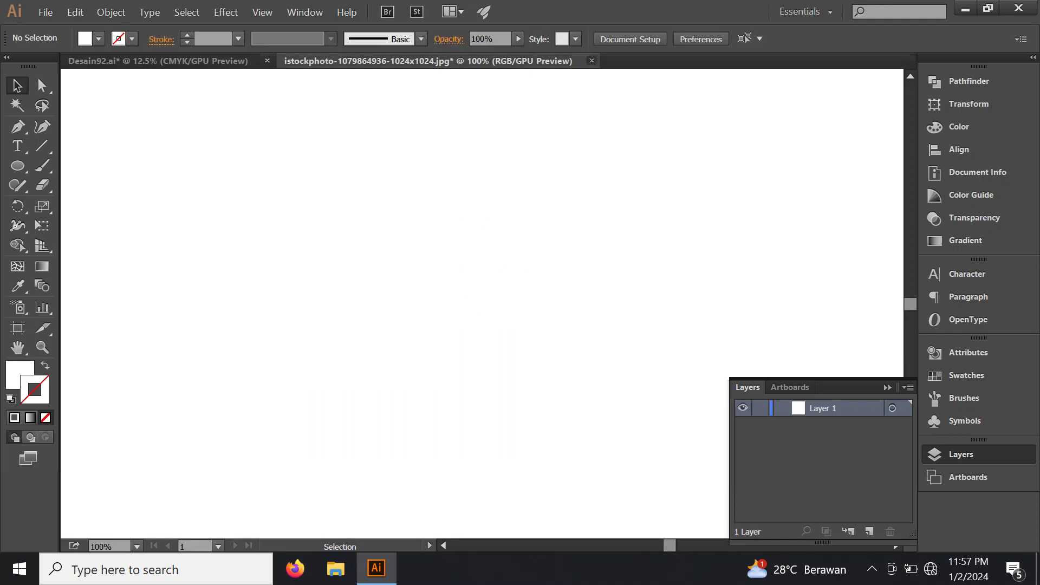
left_click(591, 61)
left_click(599, 305)
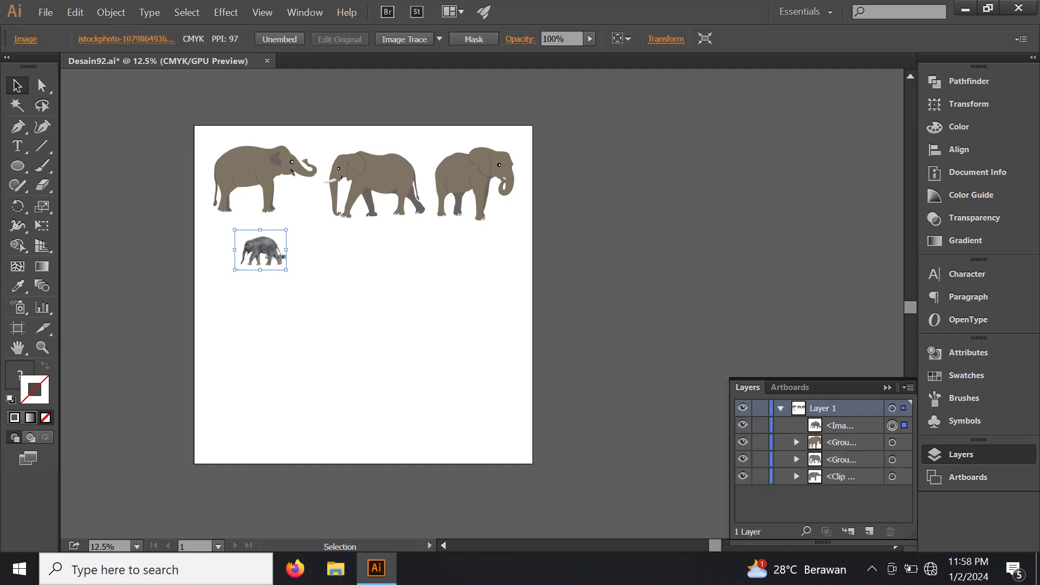
key("ctrl+2")
Step: With the Pen tool active, zoom in closely on the elephant photo's throat notch
left_click(17, 126)
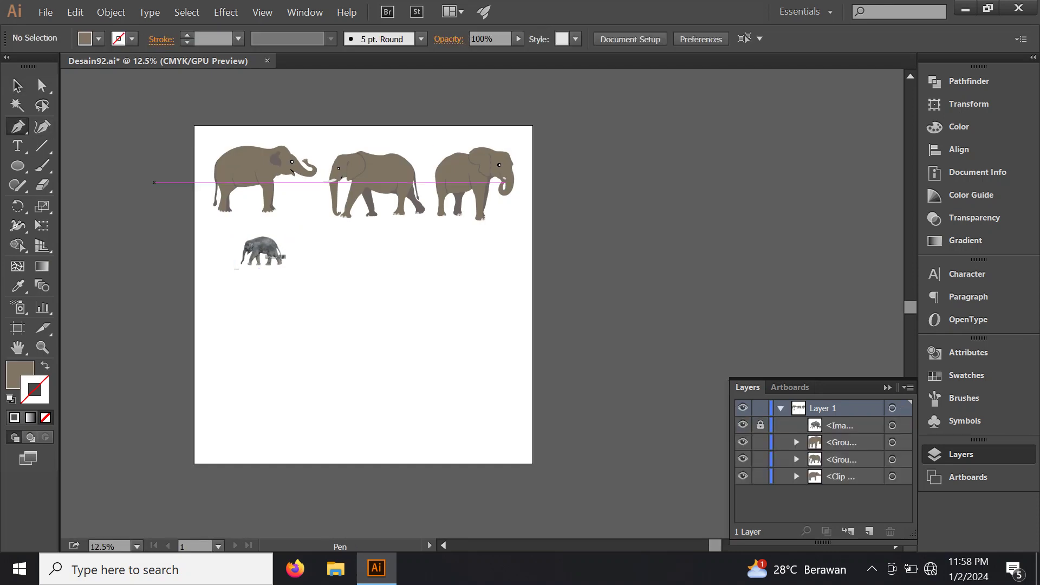
scroll(260, 244, "up", 4)
scroll(260, 243, "up", 3)
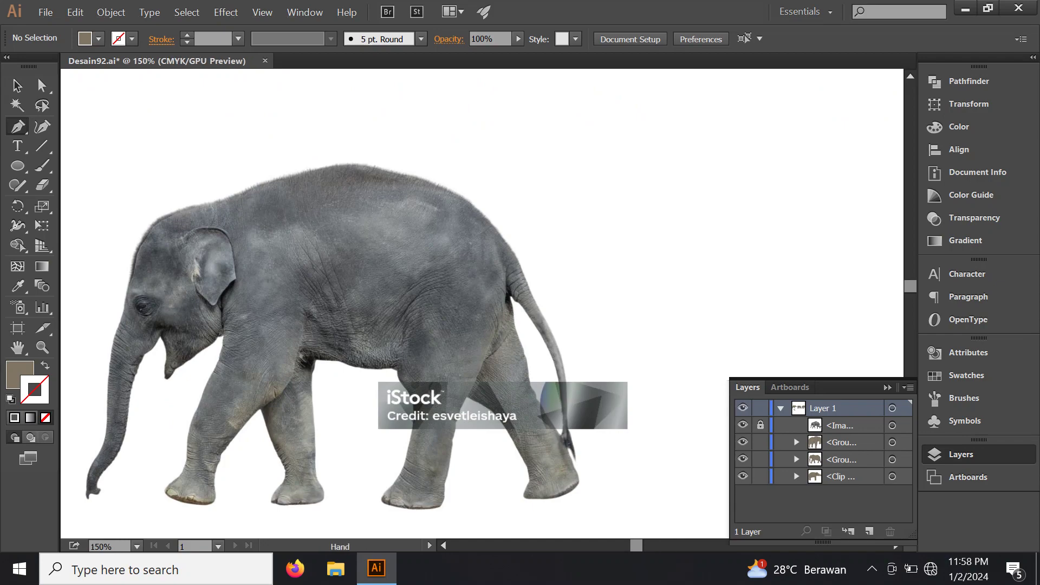
left_click_drag(260, 243, 364, 193)
scroll(325, 303, "up", 2)
scroll(325, 303, "up", 1)
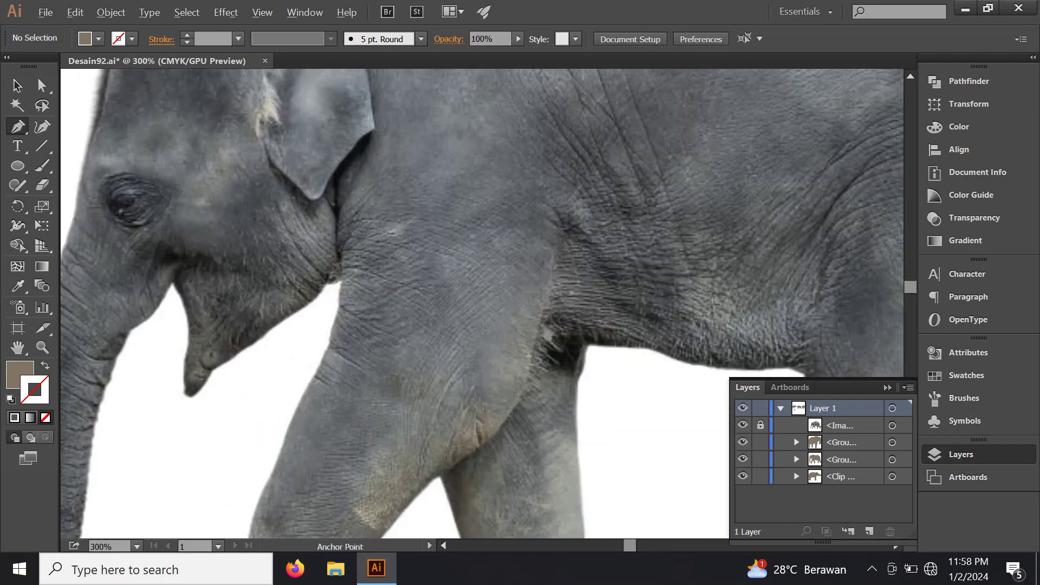
scroll(325, 304, "up", 1)
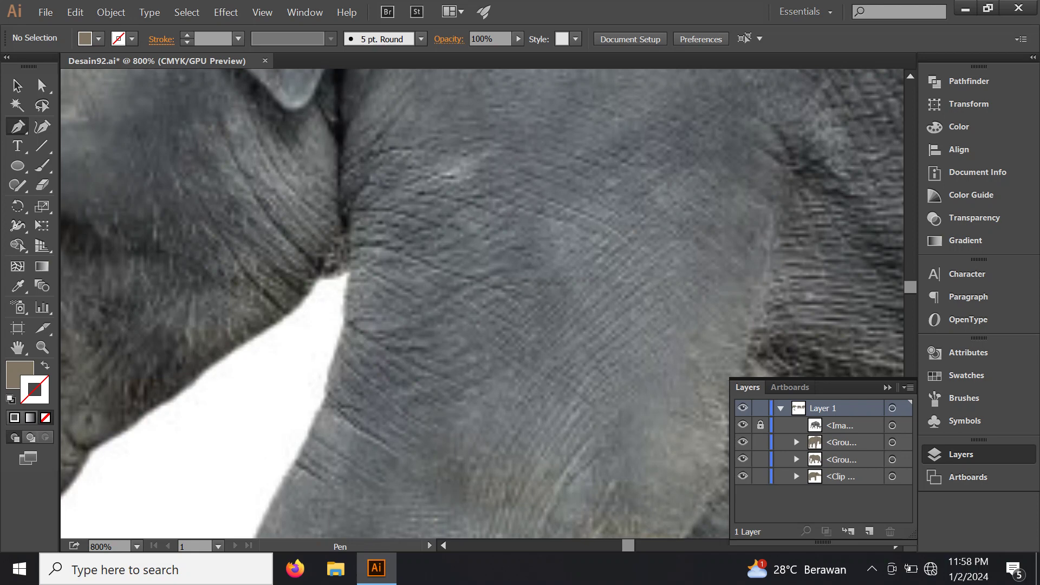
left_click_drag(379, 304, 517, 244)
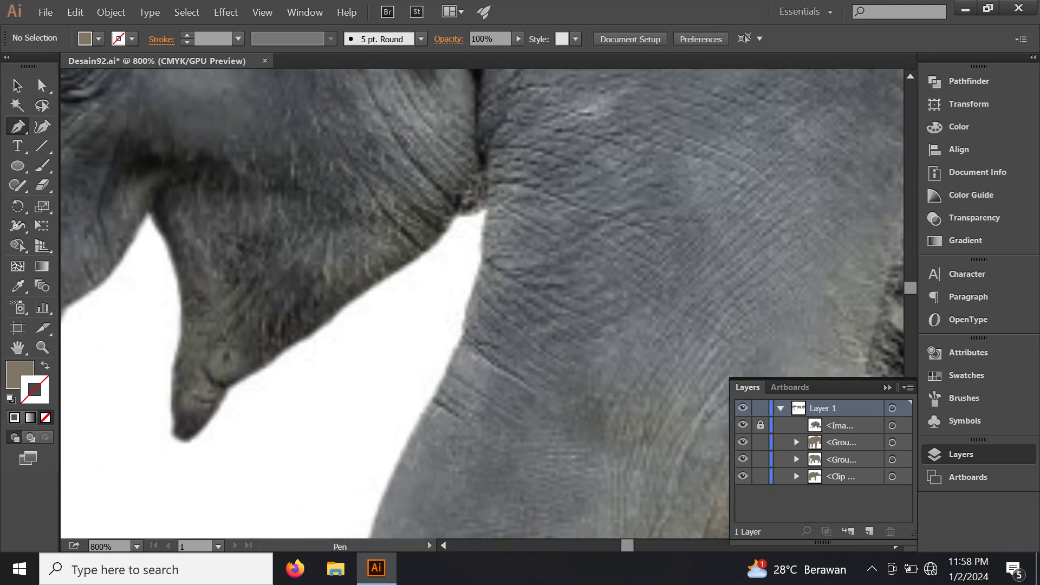
scroll(450, 206, "up", 2)
Step: Trace curved anchors from the throat notch along the lower jaw to its tip
left_click(508, 184)
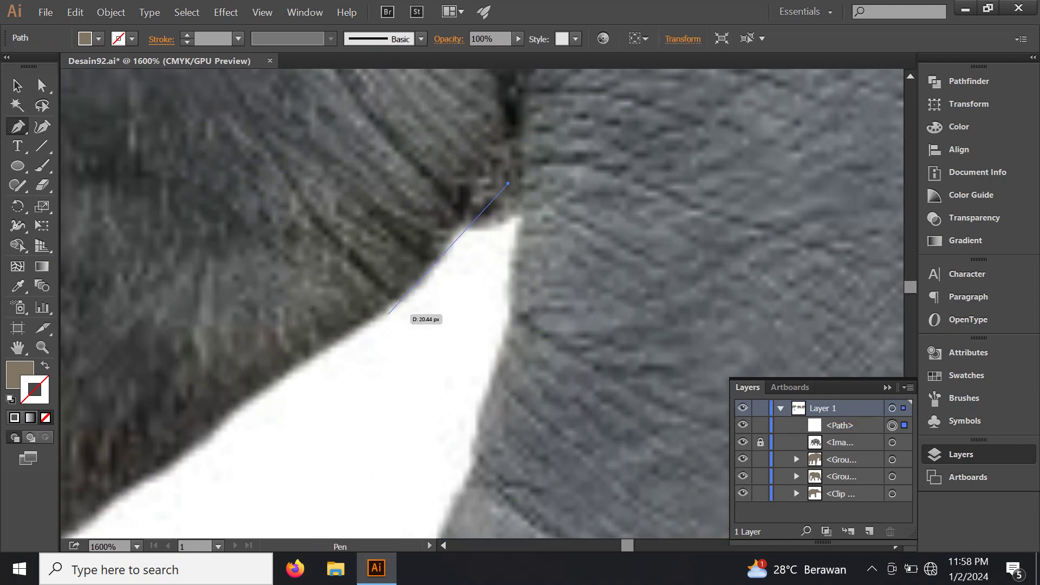
left_click_drag(310, 359, 491, 220)
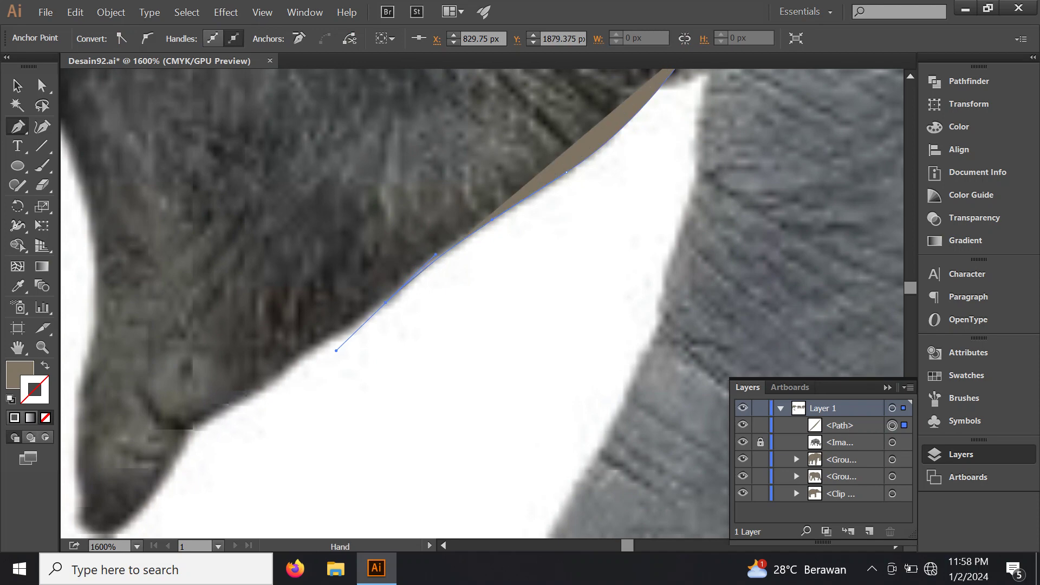
left_click_drag(338, 350, 493, 267)
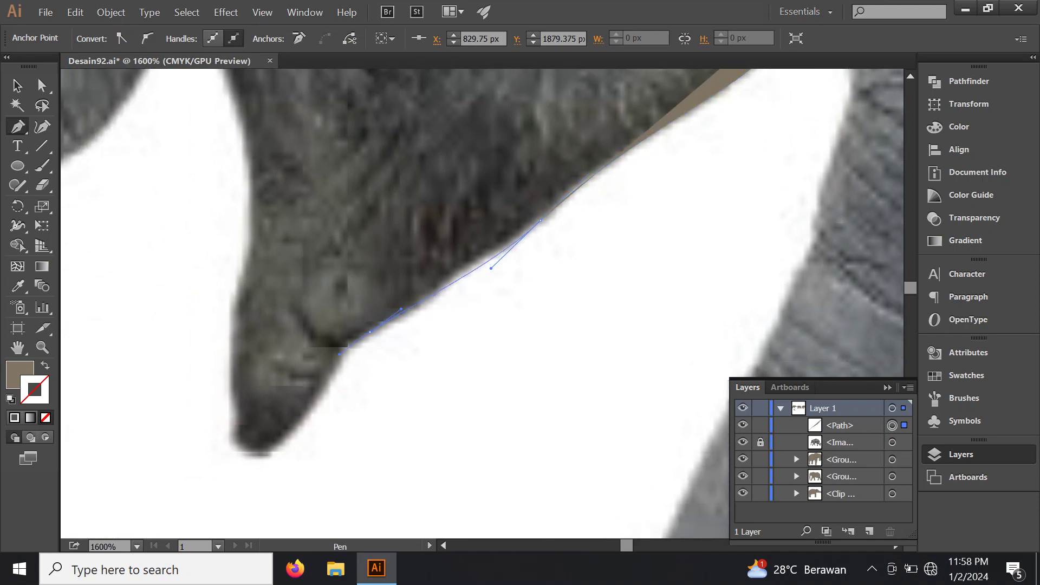
mouse_move(294, 424)
left_mouse_down()
mouse_move(258, 449)
mouse_move(232, 392)
left_mouse_up()
mouse_move(255, 347)
left_mouse_down()
mouse_move(351, 360)
mouse_move(382, 382)
left_mouse_up()
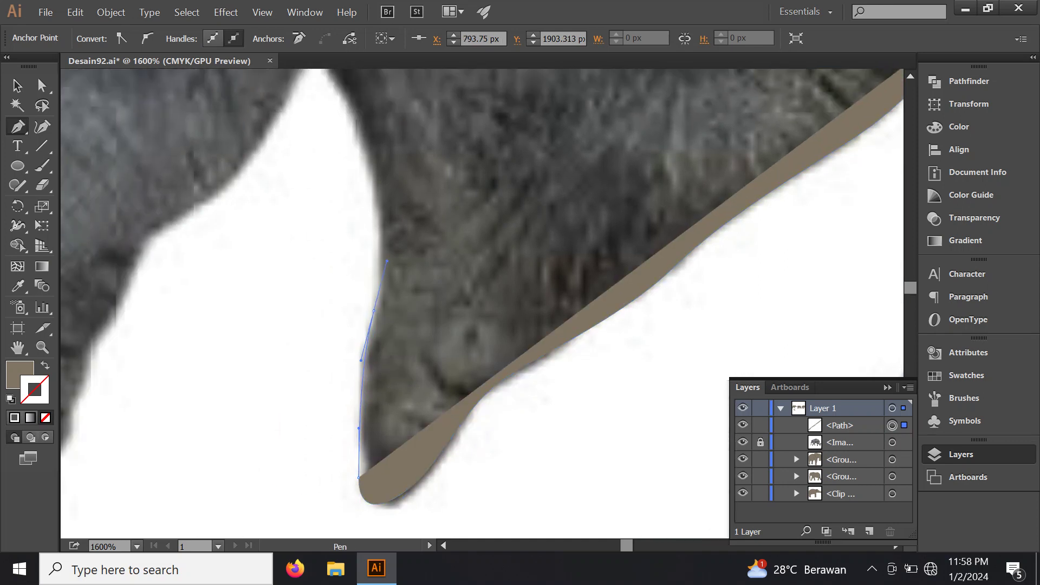
left_click_drag(387, 262, 500, 245)
Step: Trace the outline from the jaw front down the trunk's inner edge
left_click_drag(471, 299, 458, 272)
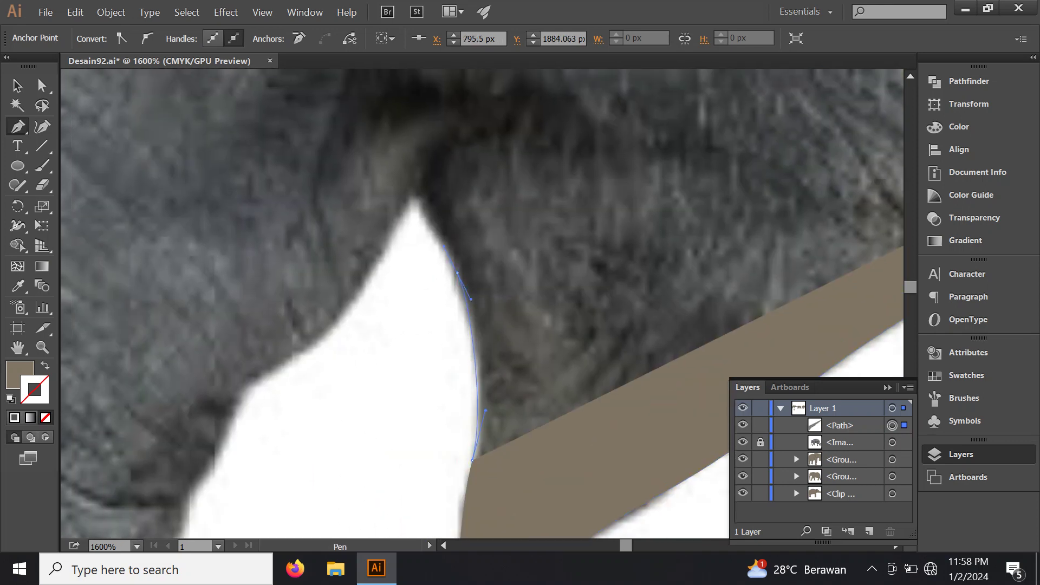
left_click(420, 202)
left_click_drag(420, 202, 499, 138)
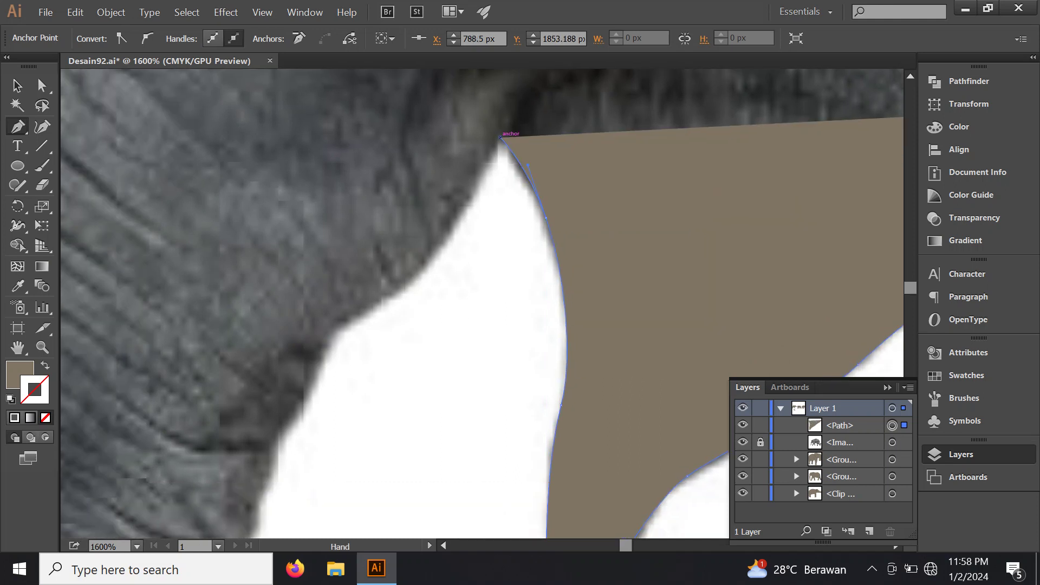
left_click_drag(419, 277, 353, 349)
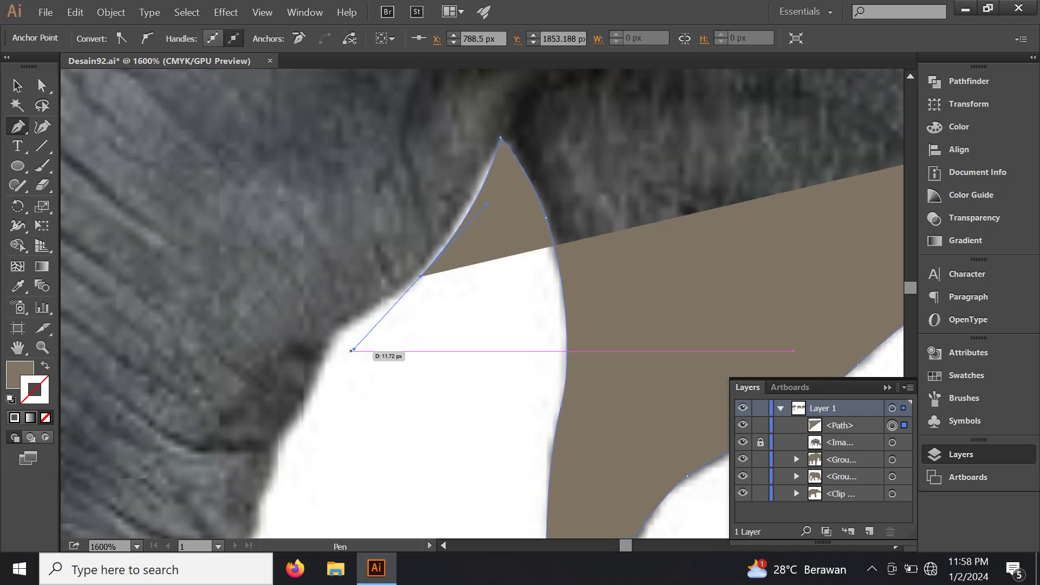
mouse_move(281, 424)
left_mouse_down()
mouse_move(414, 327)
mouse_move(374, 433)
left_mouse_up()
left_click_drag(345, 508, 415, 333)
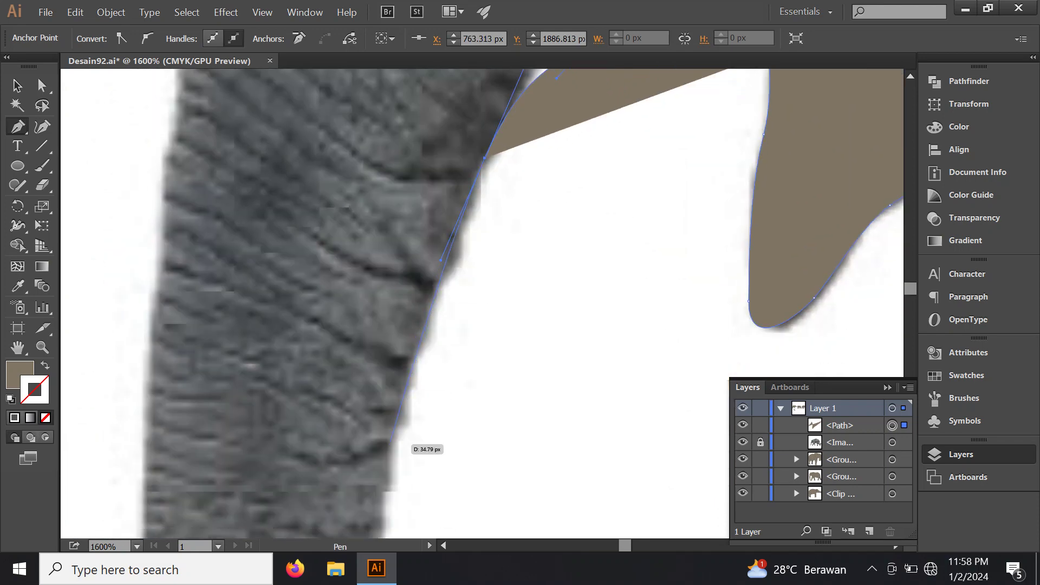
left_click(391, 451)
mouse_move(379, 506)
left_mouse_down()
mouse_move(426, 325)
mouse_move(487, 278)
left_mouse_up()
left_click(396, 491)
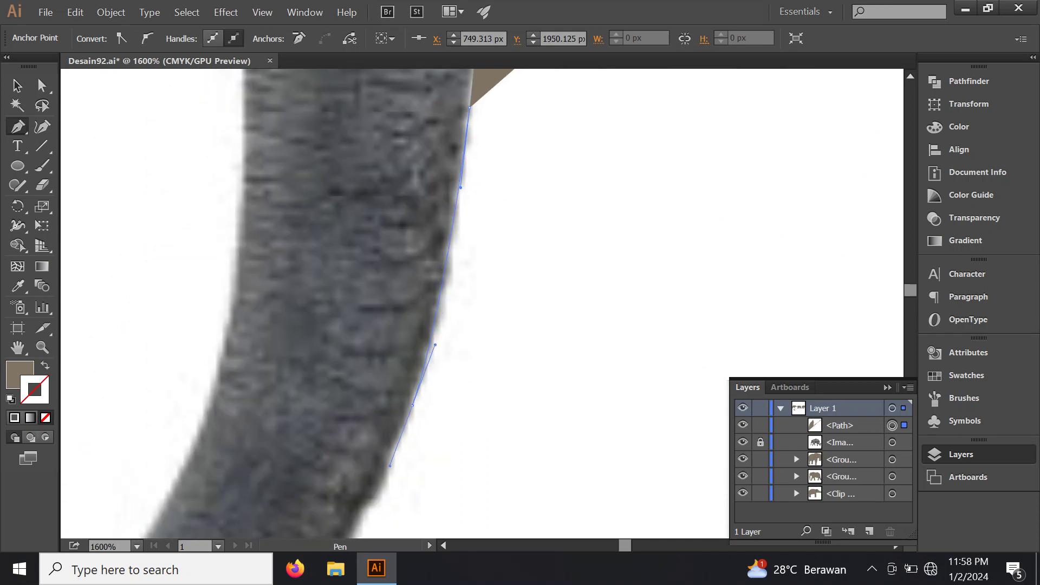
left_click_drag(390, 464, 510, 284)
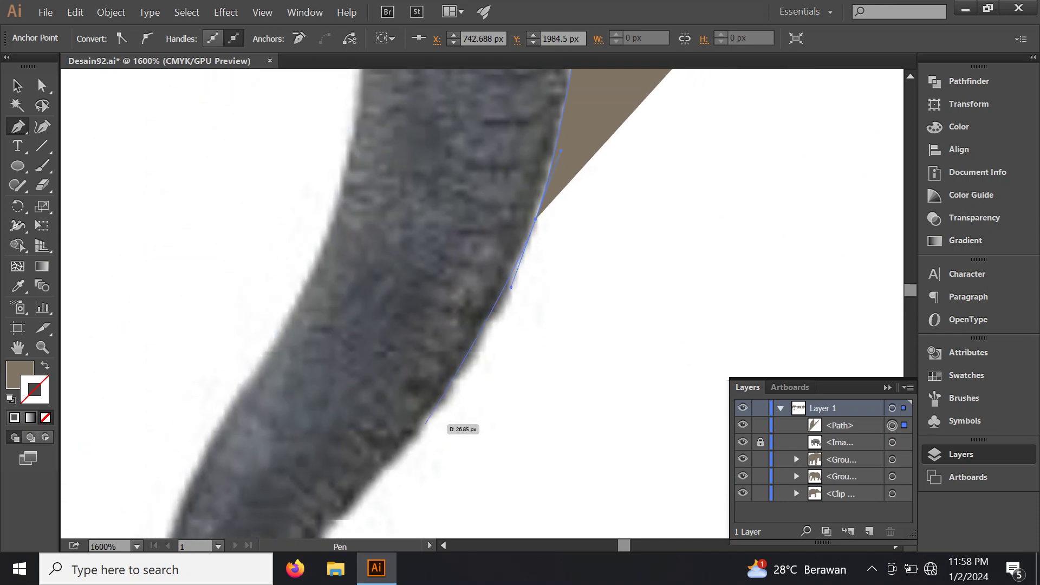
left_click_drag(379, 480, 512, 304)
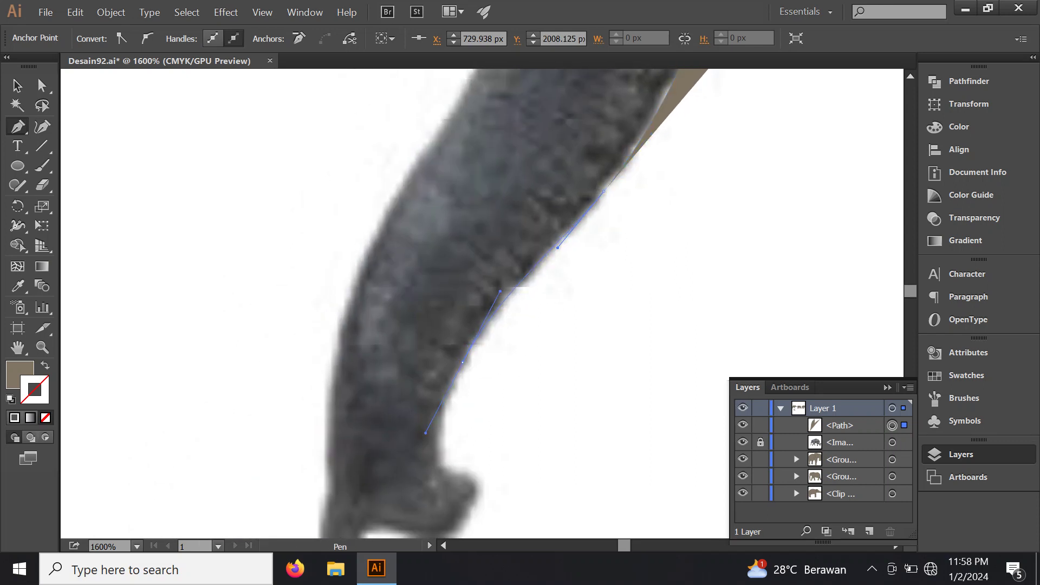
Step: Curve the outline around the trunk's curled tip and back up its outer edge
left_click(444, 464)
mouse_move(475, 477)
left_mouse_down()
mouse_move(450, 337)
mouse_move(451, 365)
left_mouse_up()
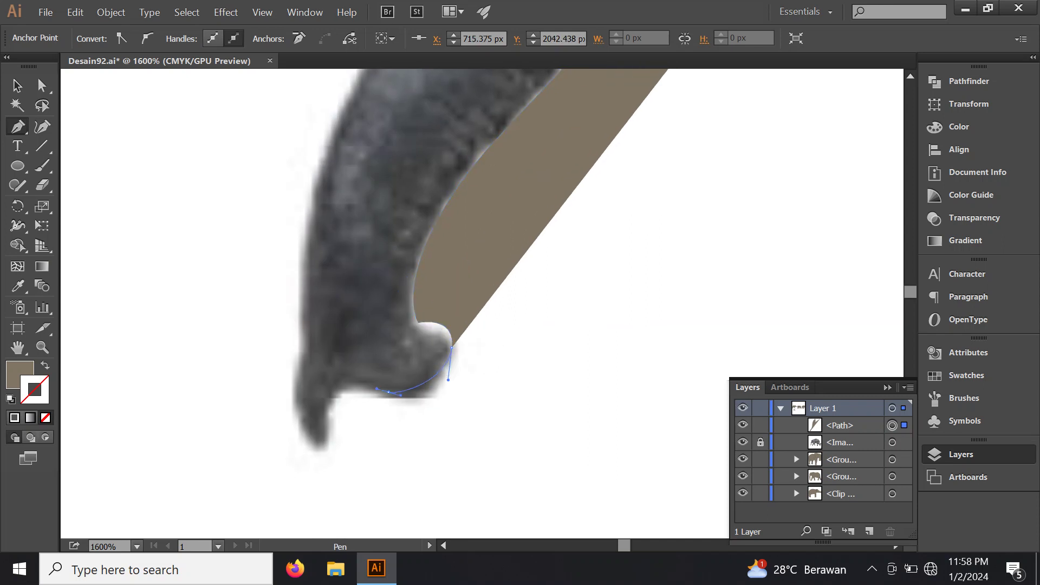
left_click_drag(357, 381, 356, 381)
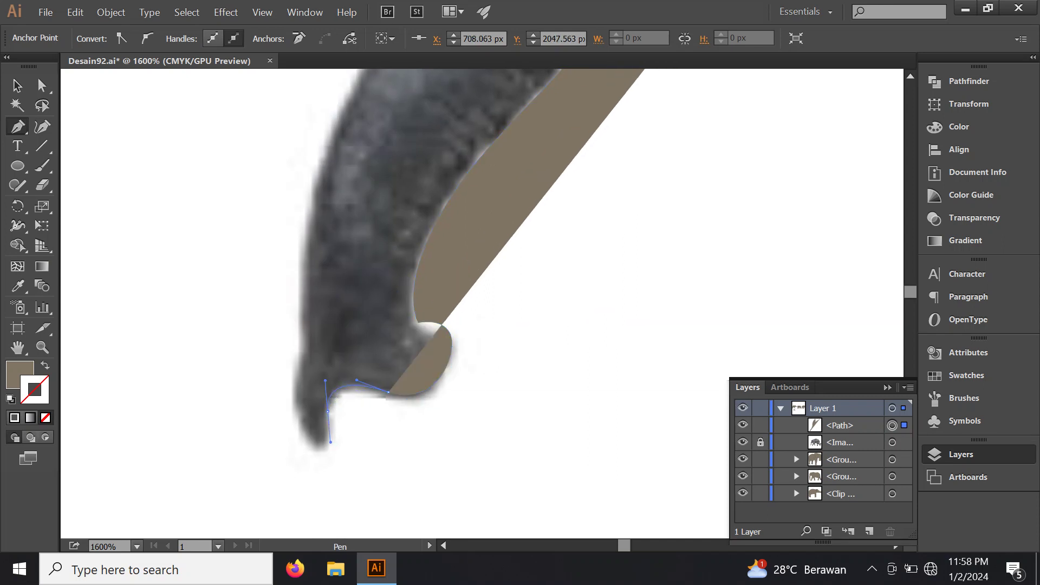
left_click_drag(330, 441, 301, 430)
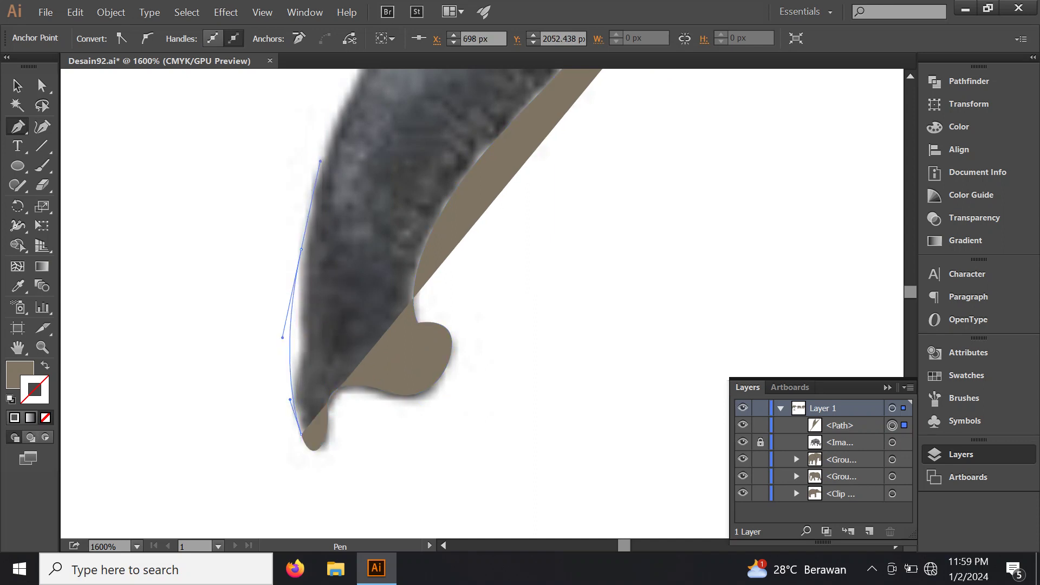
mouse_move(301, 249)
left_mouse_down()
mouse_move(344, 347)
mouse_move(413, 230)
left_mouse_up()
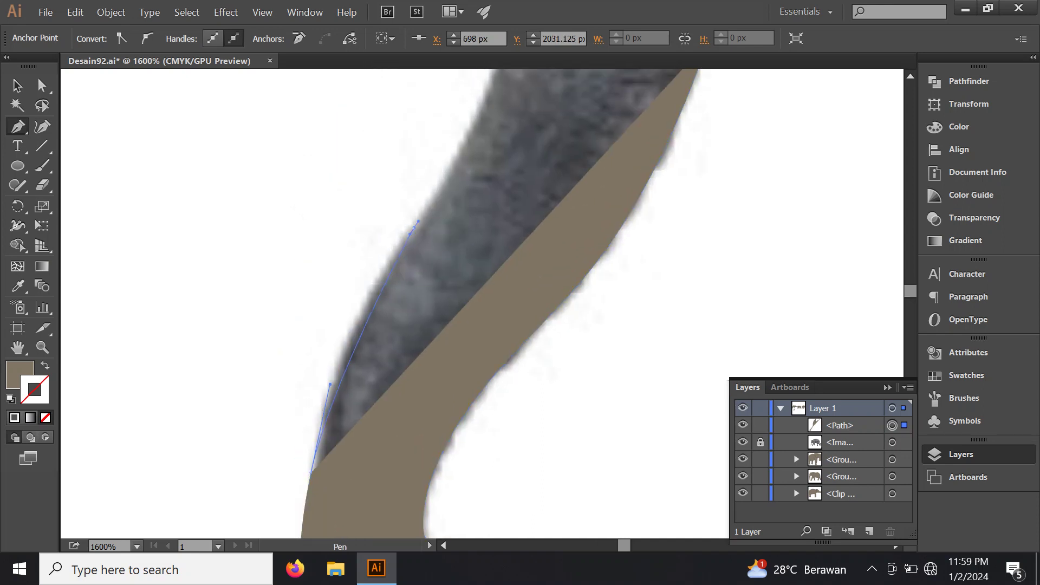
mouse_move(488, 124)
left_mouse_down()
mouse_move(449, 208)
mouse_move(455, 111)
left_mouse_up()
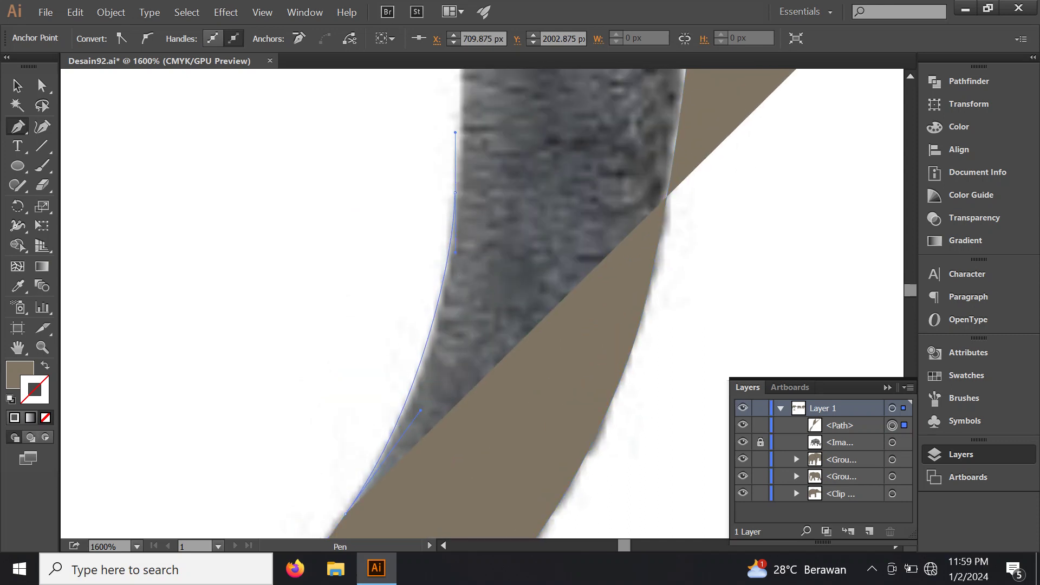
scroll(455, 303, "up", 5)
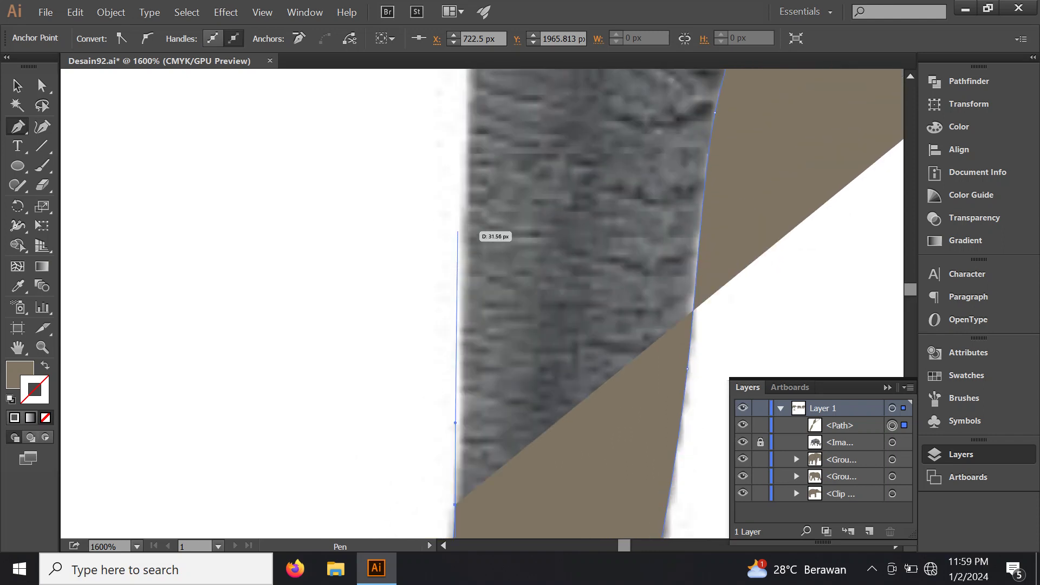
key("ctrl+minus")
mouse_move(458, 233)
left_mouse_down()
mouse_move(374, 171)
mouse_move(372, 105)
left_mouse_up()
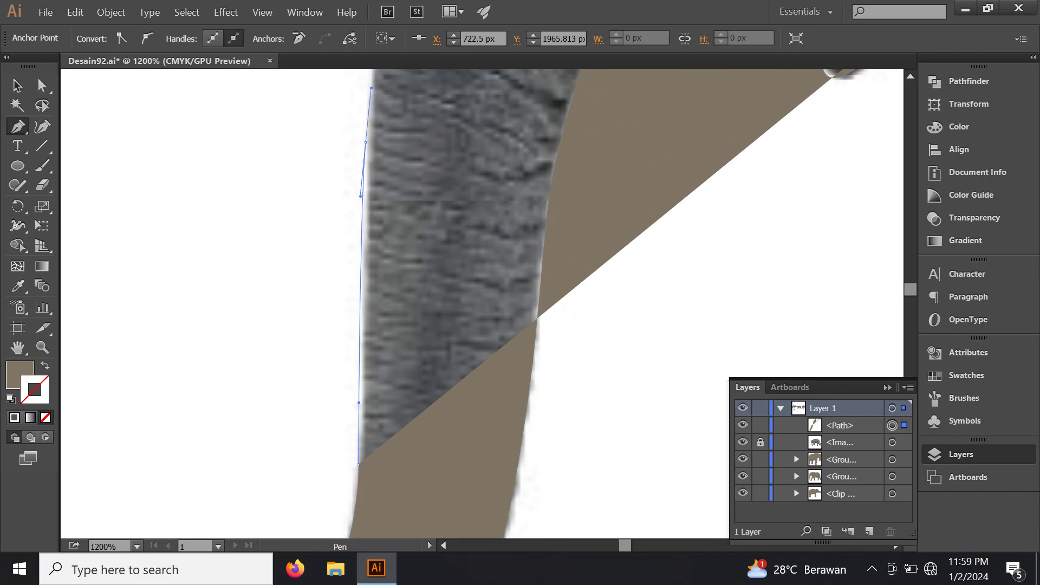
key("ctrl+minus")
key("ctrl+minus")
scroll(488, 304, "up", 2)
Step: Continue the outline up the trunk, along the face and over the top of the head
mouse_move(351, 398)
left_mouse_down()
mouse_move(353, 225)
mouse_move(377, 191)
left_mouse_up()
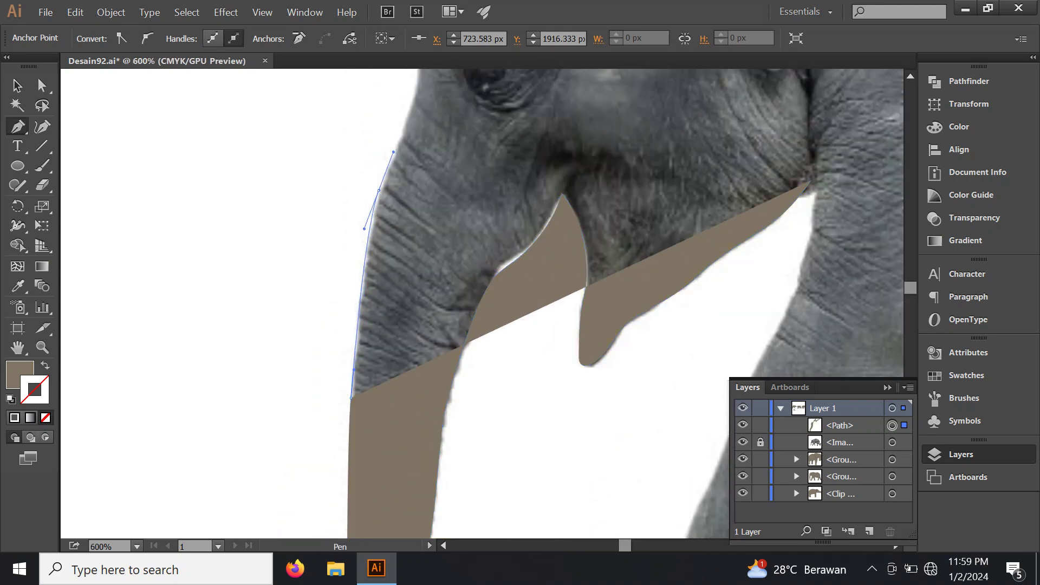
scroll(401, 131, "up", 5)
left_click_drag(310, 426, 335, 322)
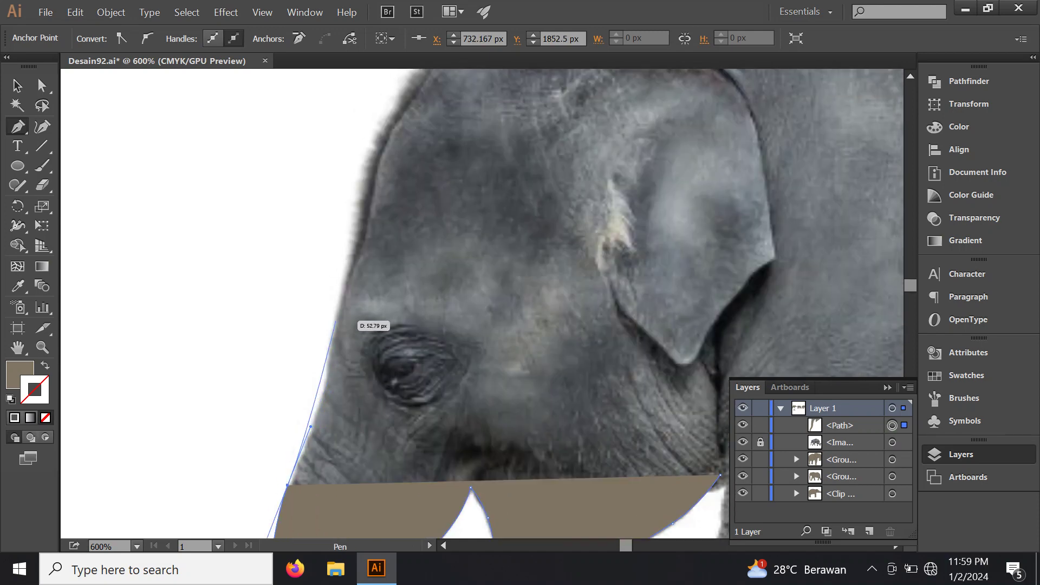
scroll(347, 271, "up", 3)
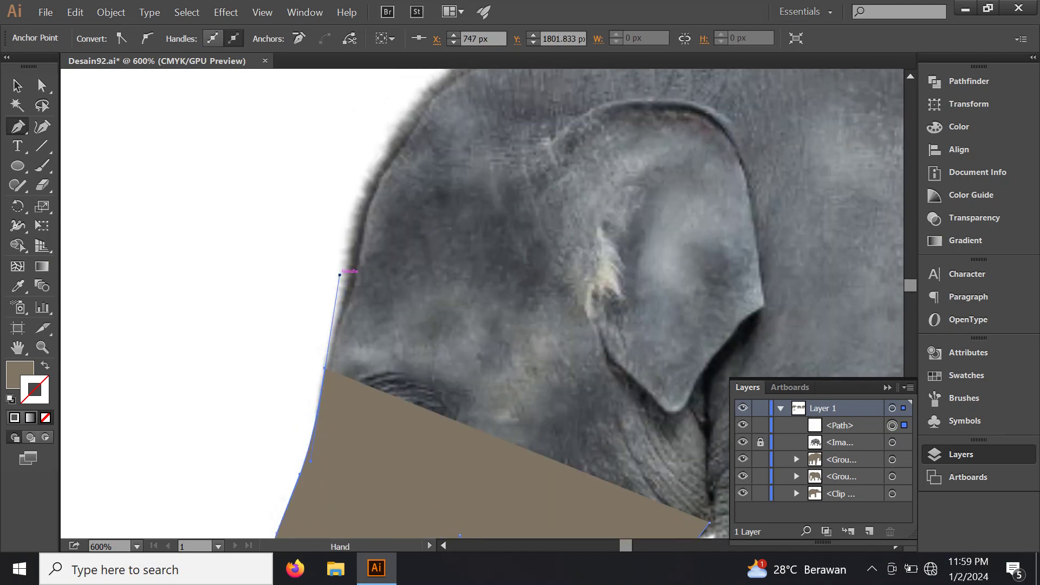
left_click_drag(322, 338, 344, 285)
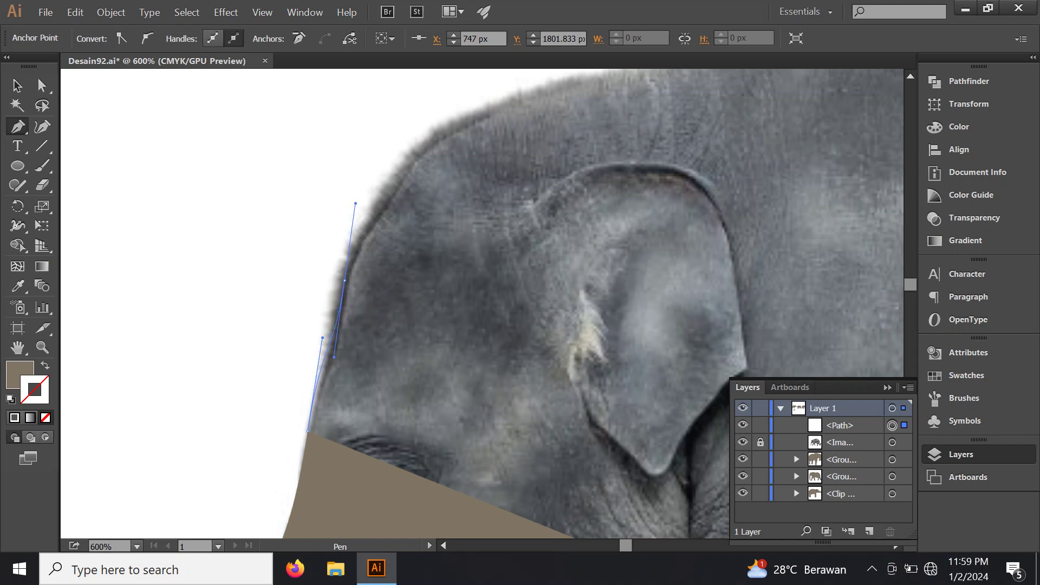
scroll(374, 208, "up", 3)
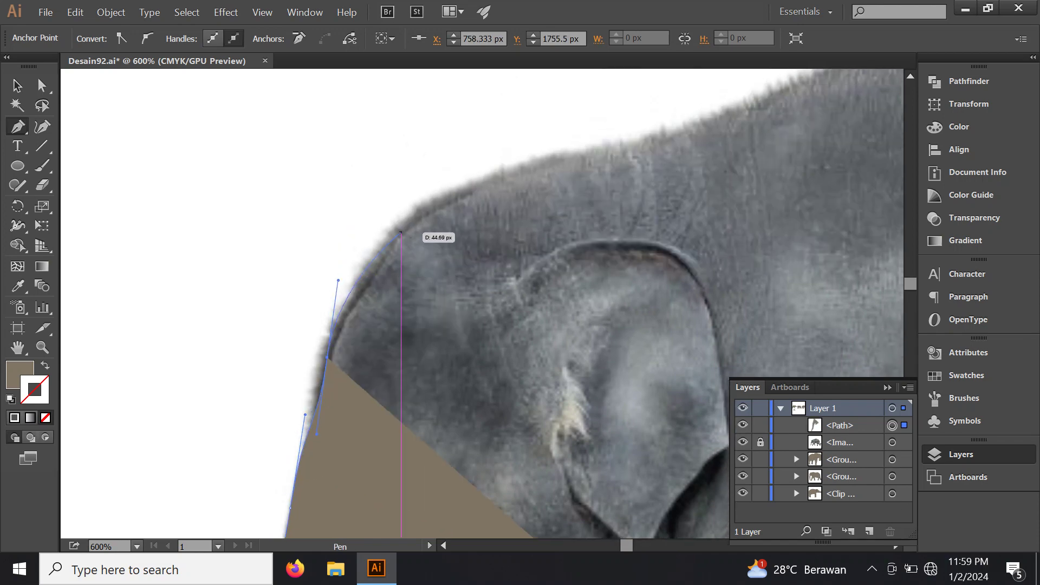
left_click_drag(462, 193, 510, 178)
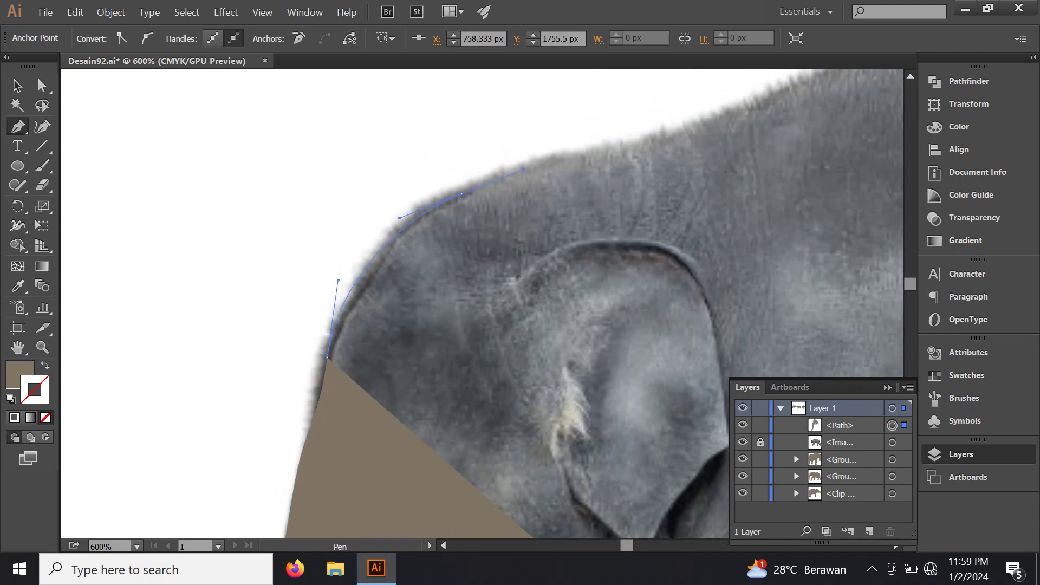
scroll(523, 169, "up", 4)
scroll(523, 169, "right", 8)
left_click_drag(416, 232, 443, 231)
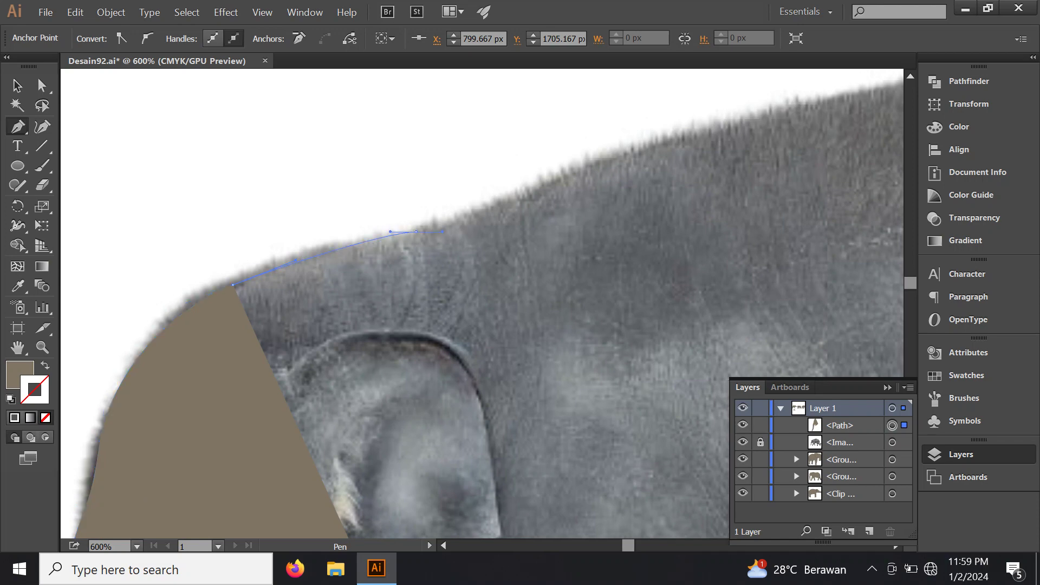
scroll(504, 212, "up", 4)
scroll(504, 213, "right", 6)
left_click(361, 300)
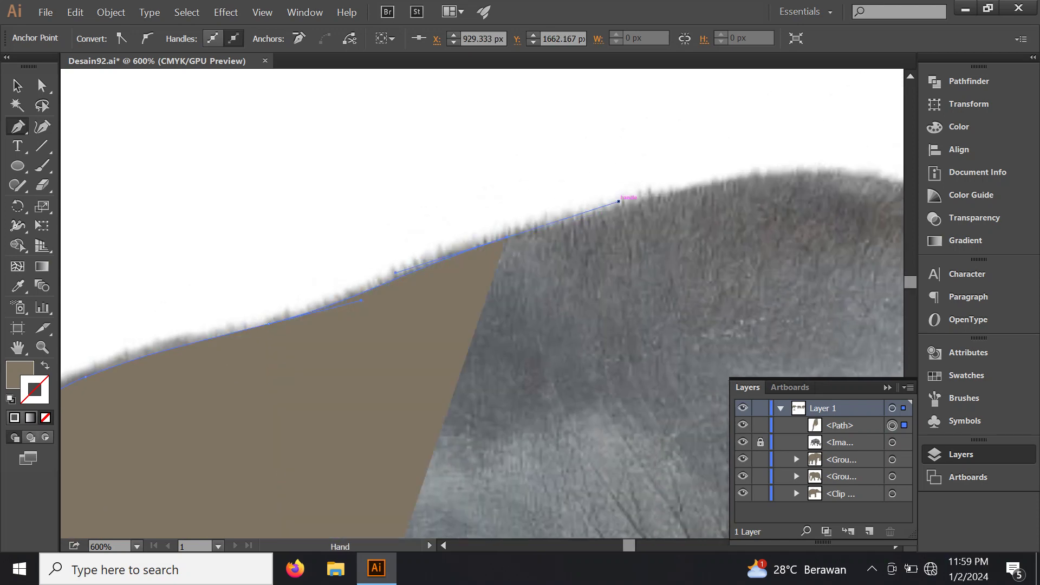
scroll(614, 206, "up", 1)
scroll(614, 206, "right", 10)
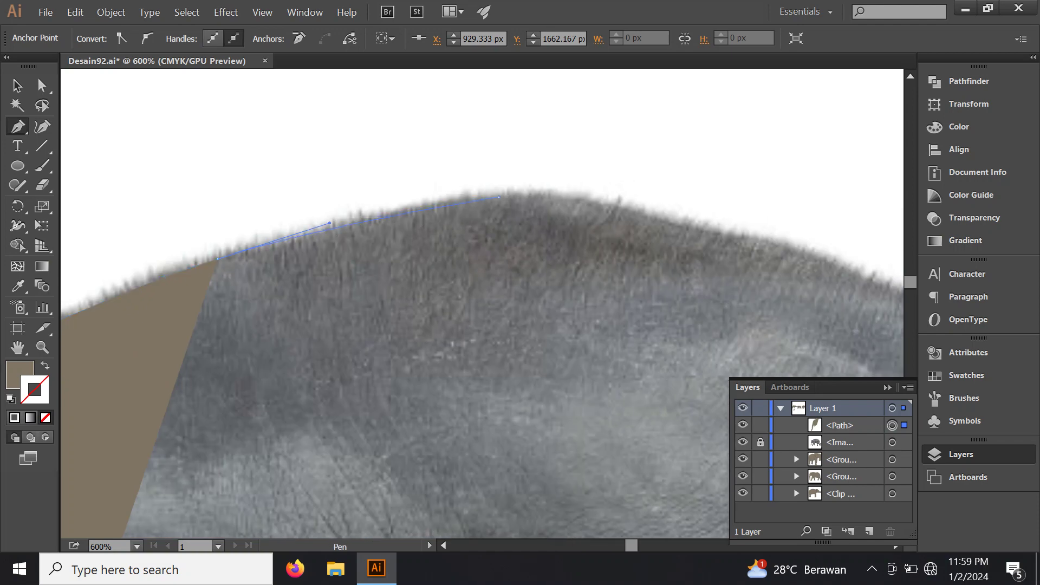
Step: Trace the outline along the back and rump and down the tail to its tip
left_click_drag(720, 232, 528, 192)
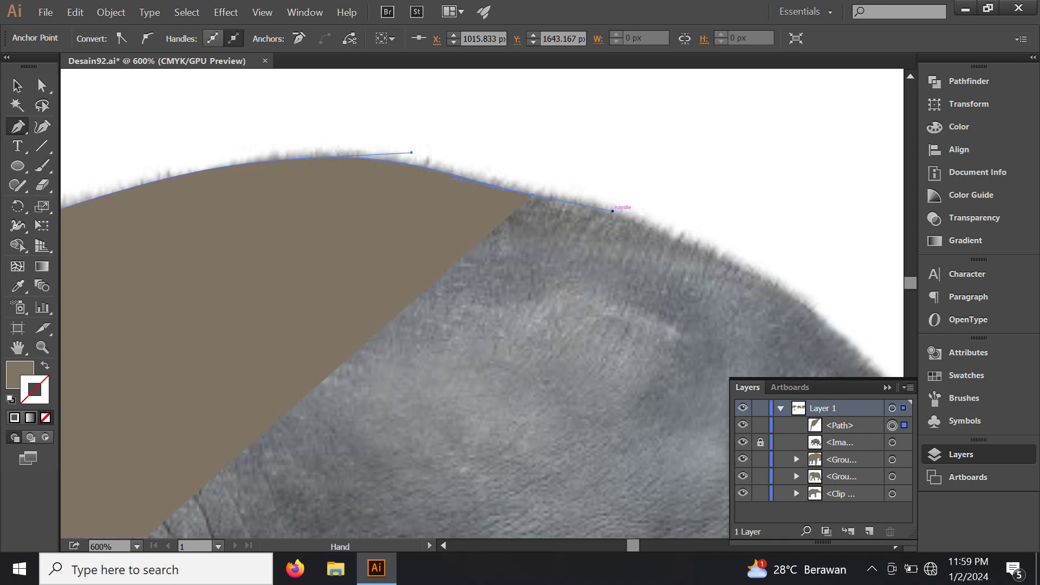
left_click_drag(613, 210, 402, 150)
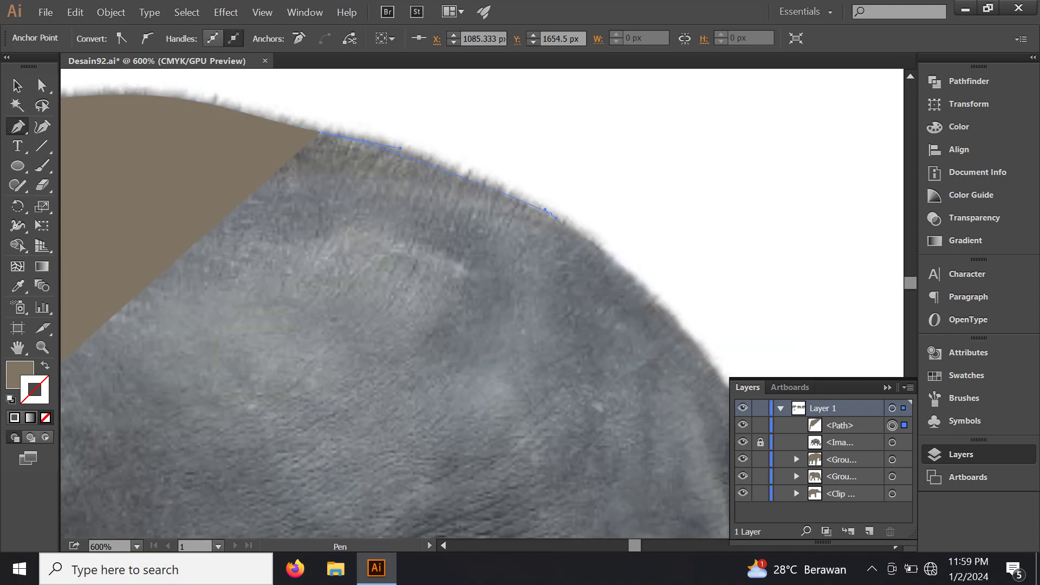
left_click_drag(608, 240, 332, 117)
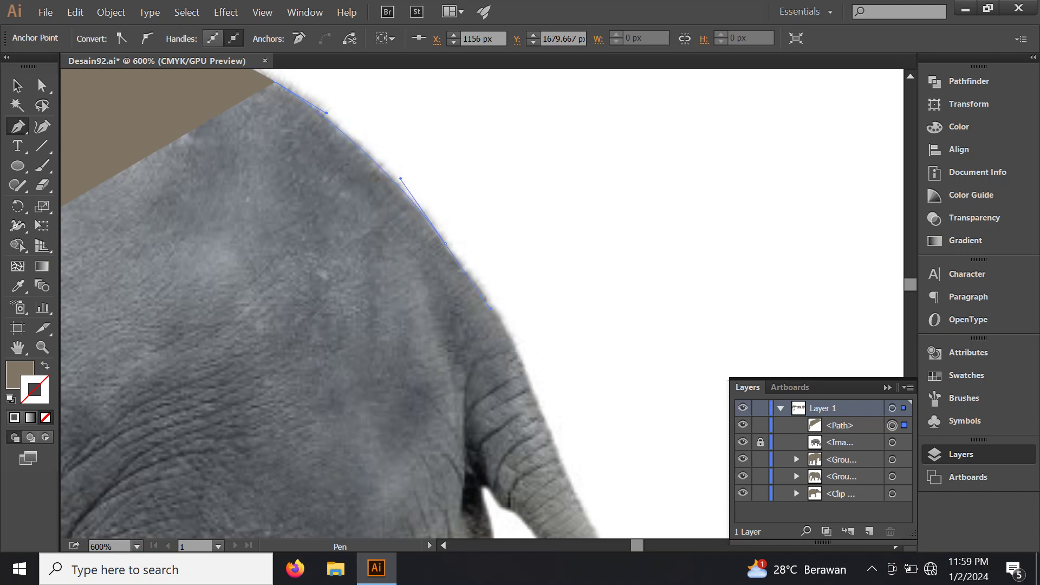
left_click_drag(491, 309, 417, 215)
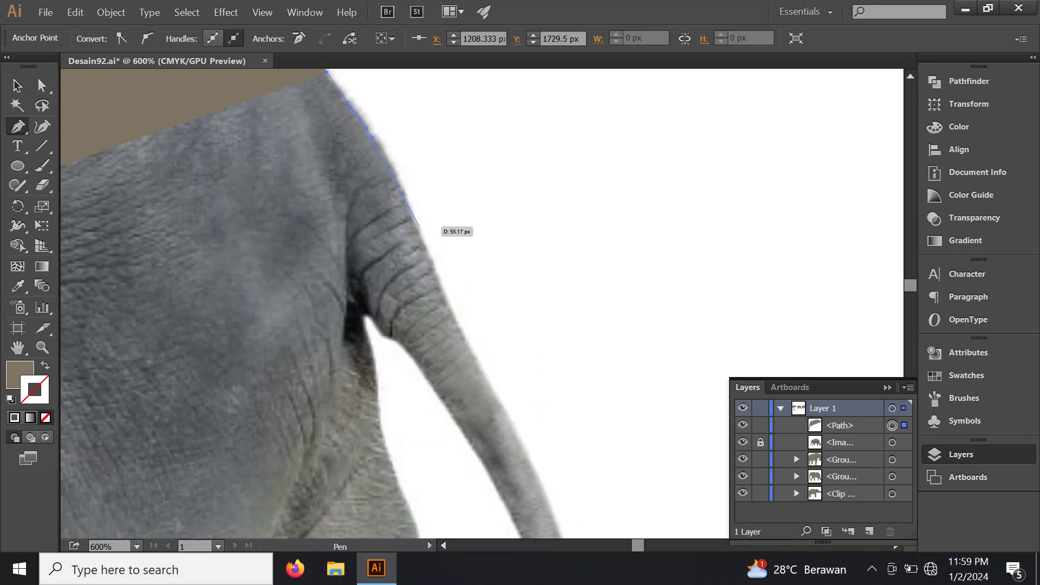
left_click_drag(439, 288, 386, 269)
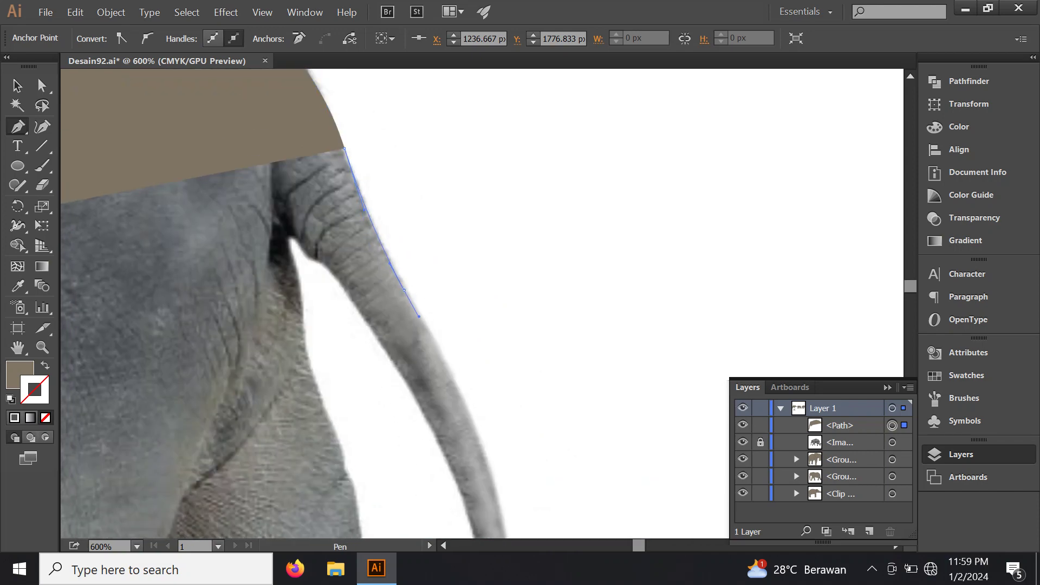
left_click_drag(427, 336, 321, 181)
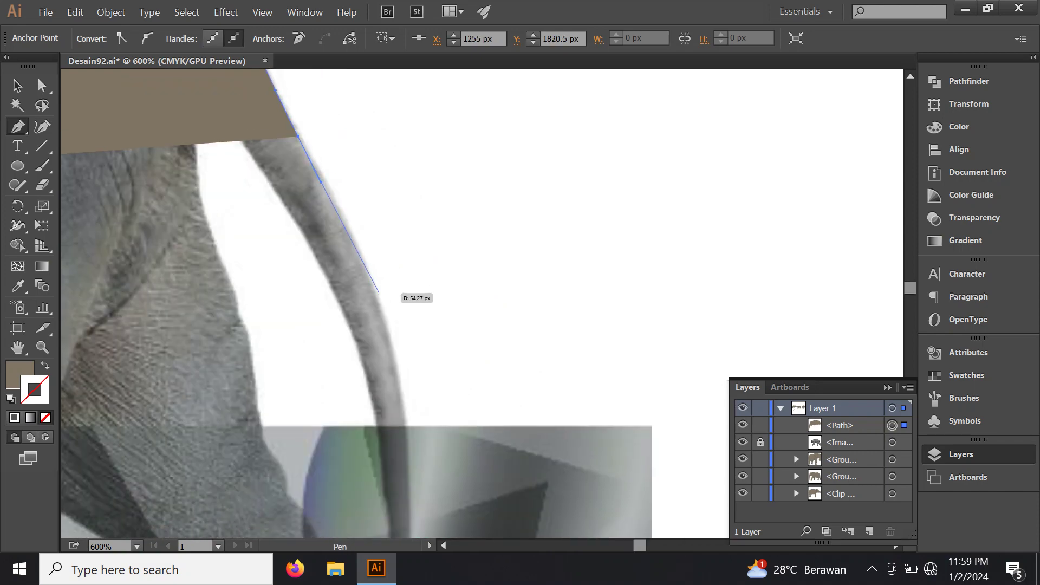
left_click_drag(379, 304, 399, 371)
left_click_drag(410, 472, 392, 314)
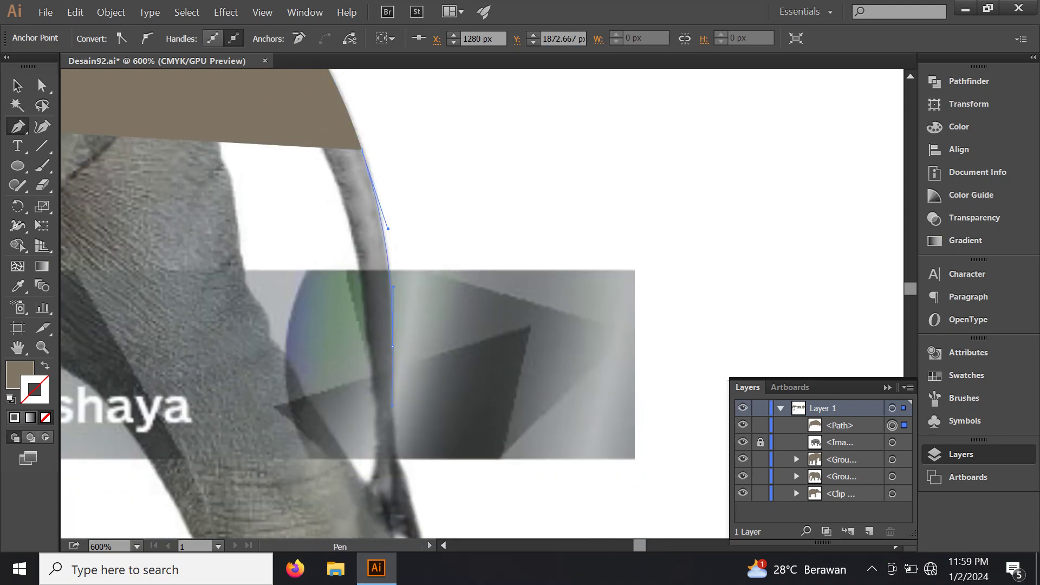
left_click_drag(404, 472, 404, 314)
scroll(404, 314, "up", 2)
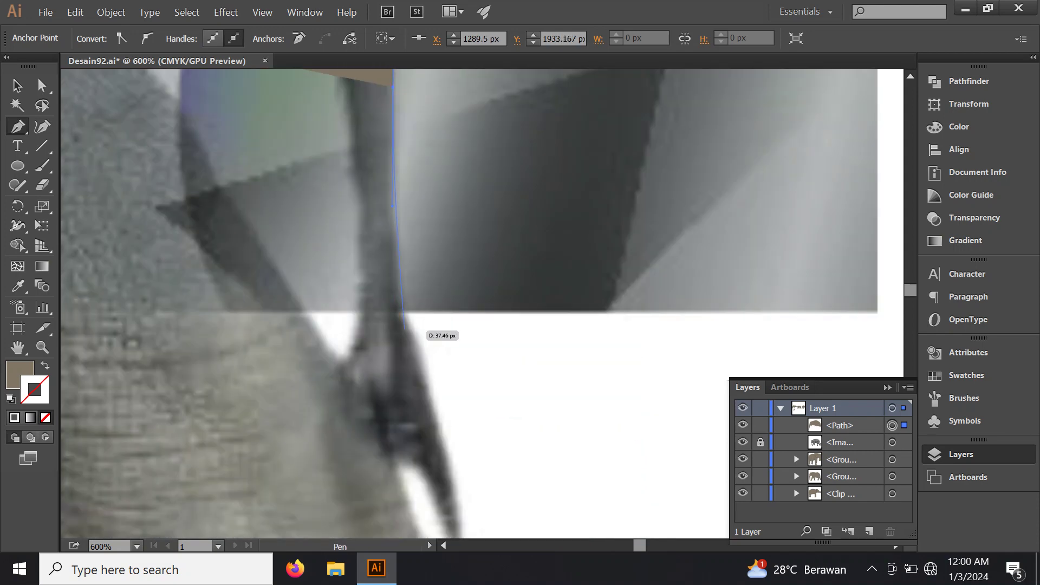
scroll(404, 329, "up", 1)
scroll(404, 329, "up", 1)
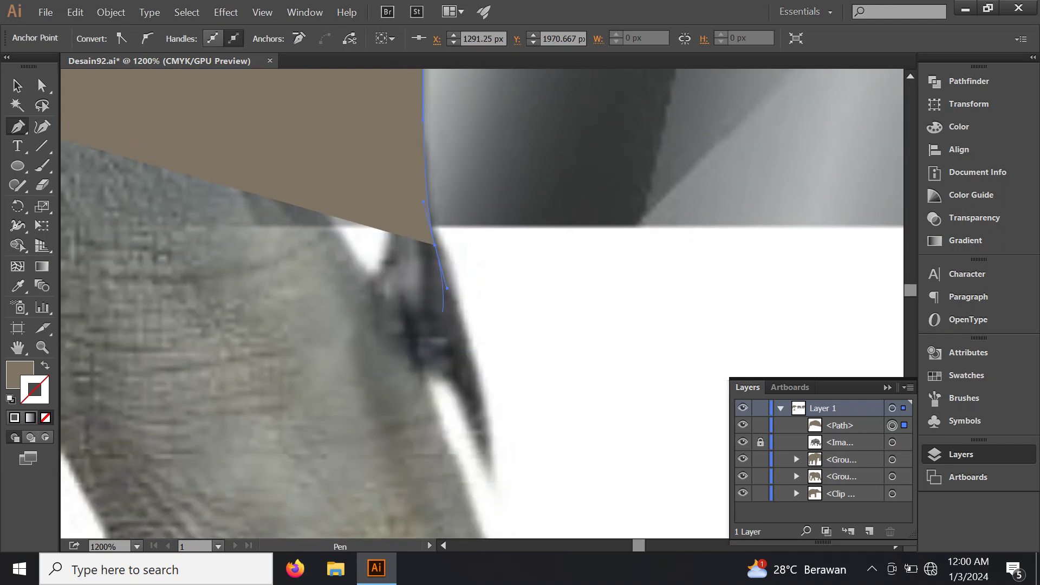
left_click(455, 355)
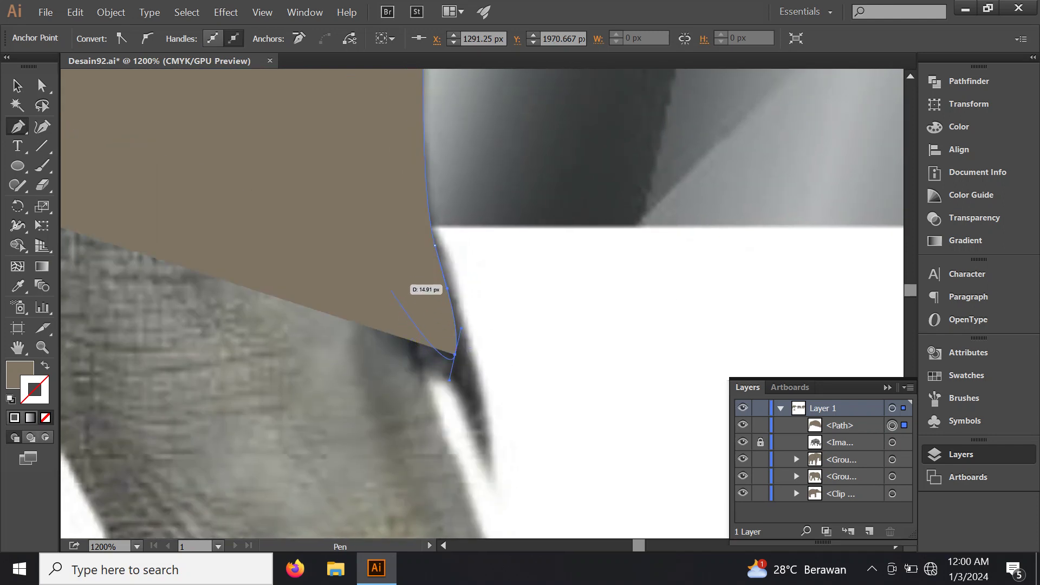
key("F6")
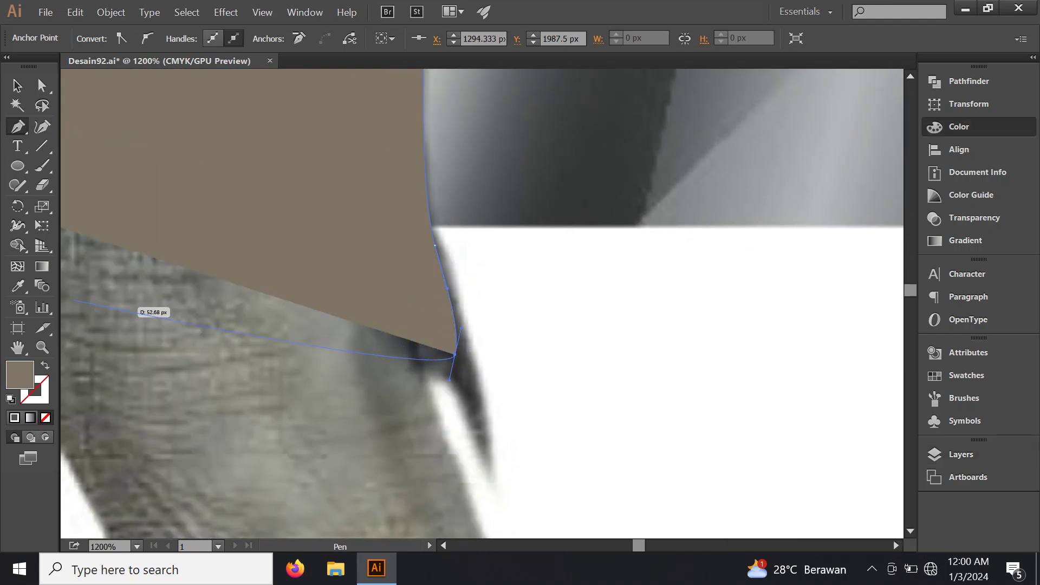
Step: Set the path's fill to None and follow the tail's inner edge back toward its base
key("slash")
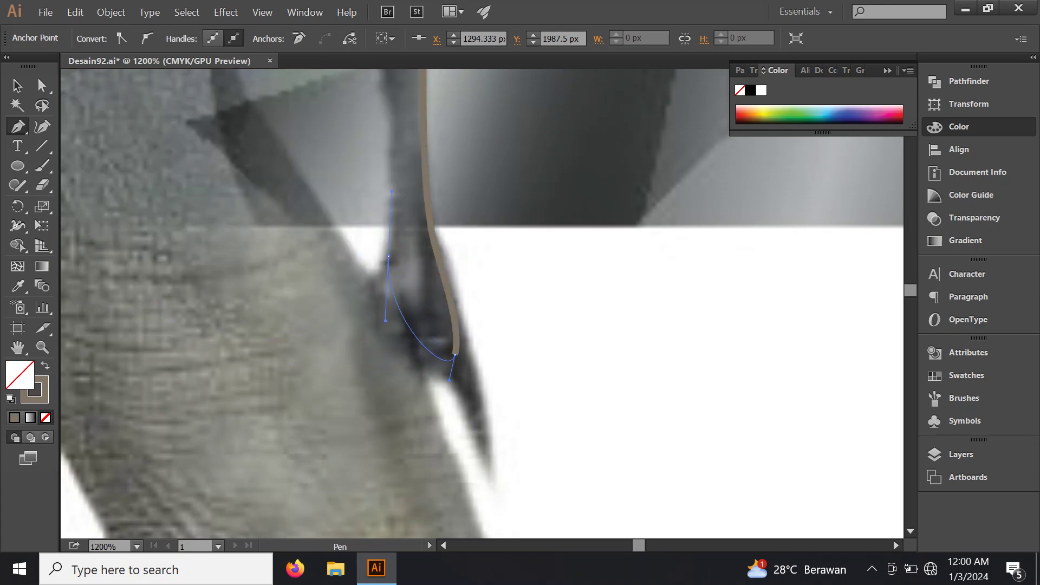
scroll(389, 256, "up", 5)
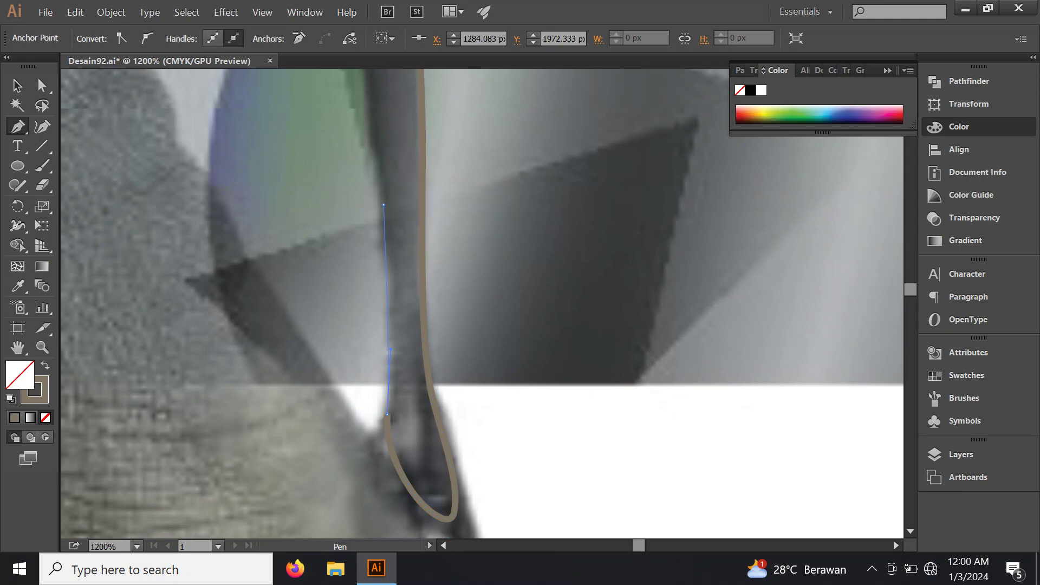
scroll(371, 135, "down", 2)
left_click_drag(379, 119, 461, 314)
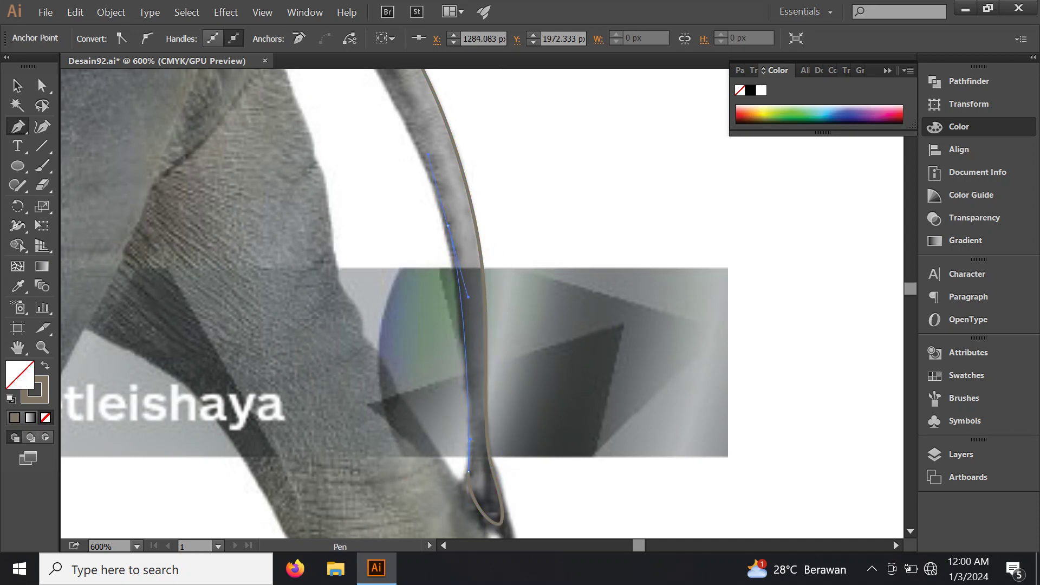
left_click_drag(439, 143, 579, 263)
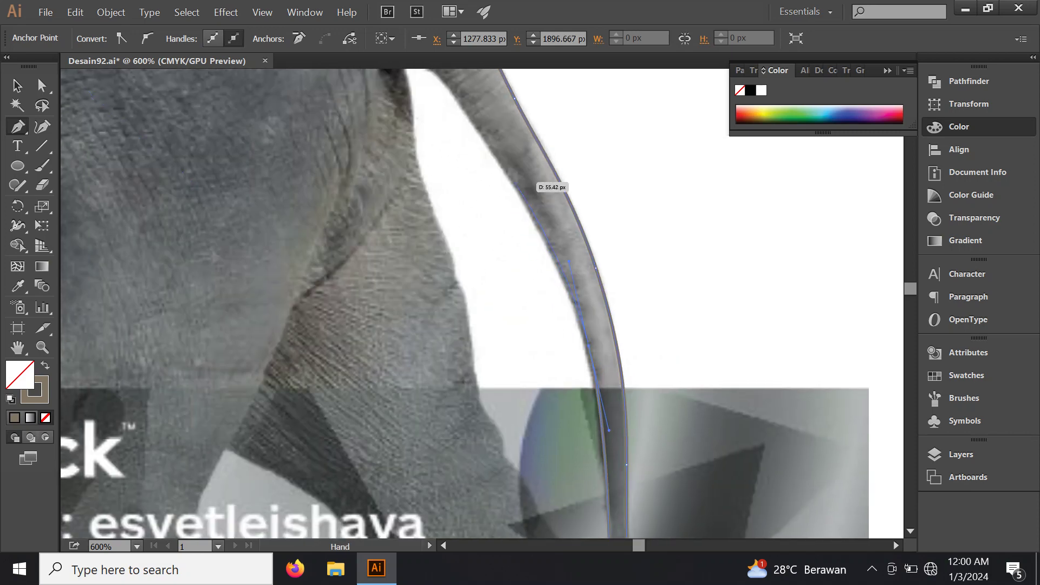
scroll(504, 132, "up", 1)
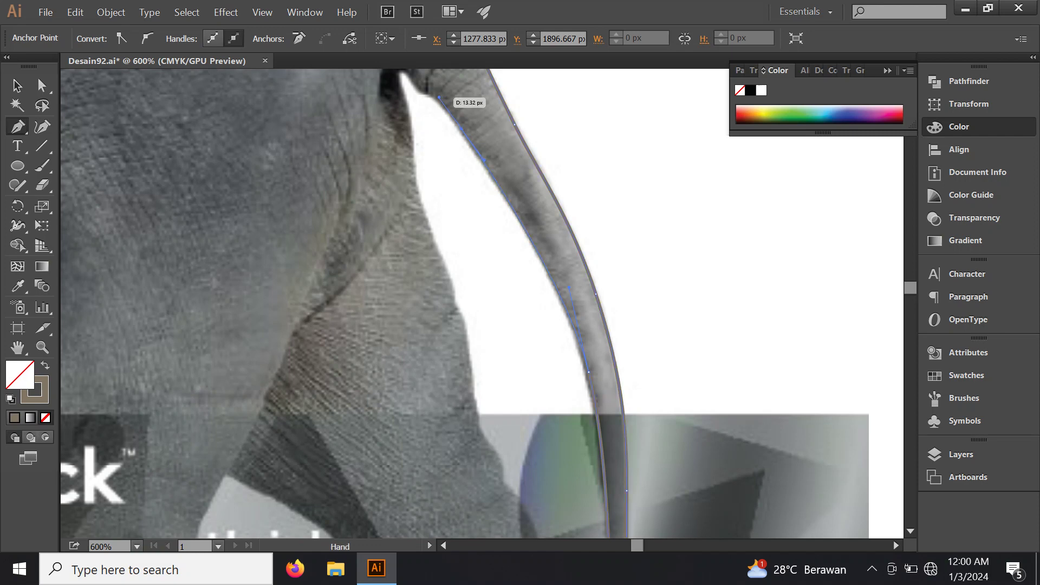
left_click_drag(452, 106, 559, 236)
scroll(518, 211, "up", 2)
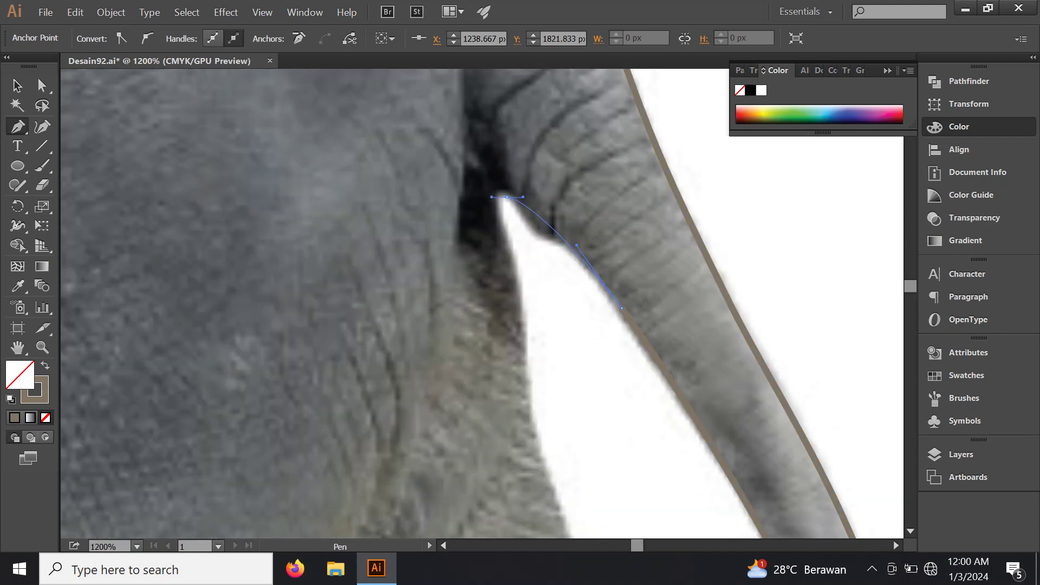
Step: Anchor the outline at the tail base and trace down the hind leg's rear edge toward the foot
left_click_drag(507, 197, 533, 274)
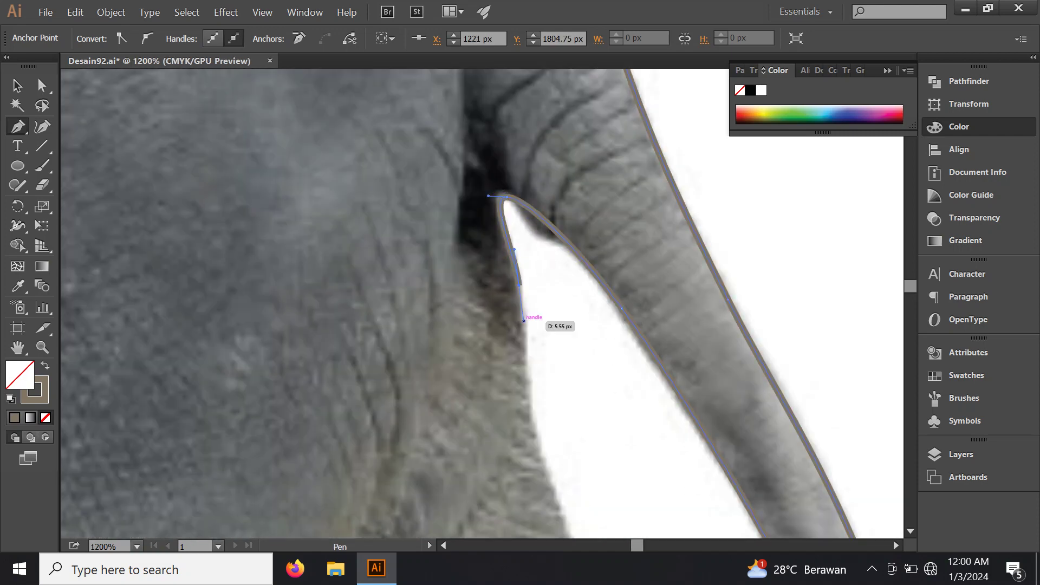
left_click_drag(522, 316, 487, 180)
left_click_drag(514, 340, 521, 362)
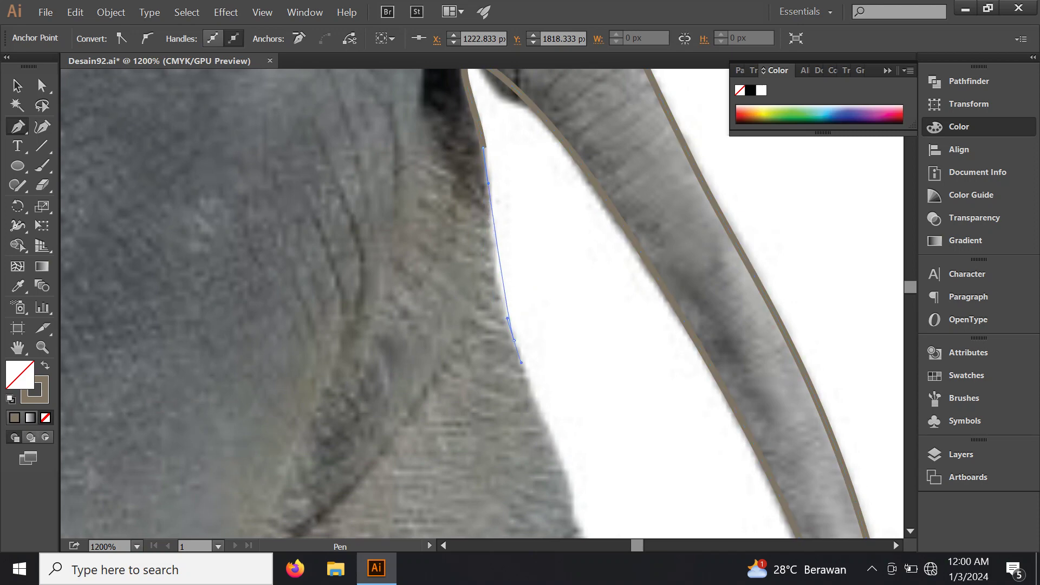
scroll(548, 420, "down", 3)
scroll(547, 420, "up", 2)
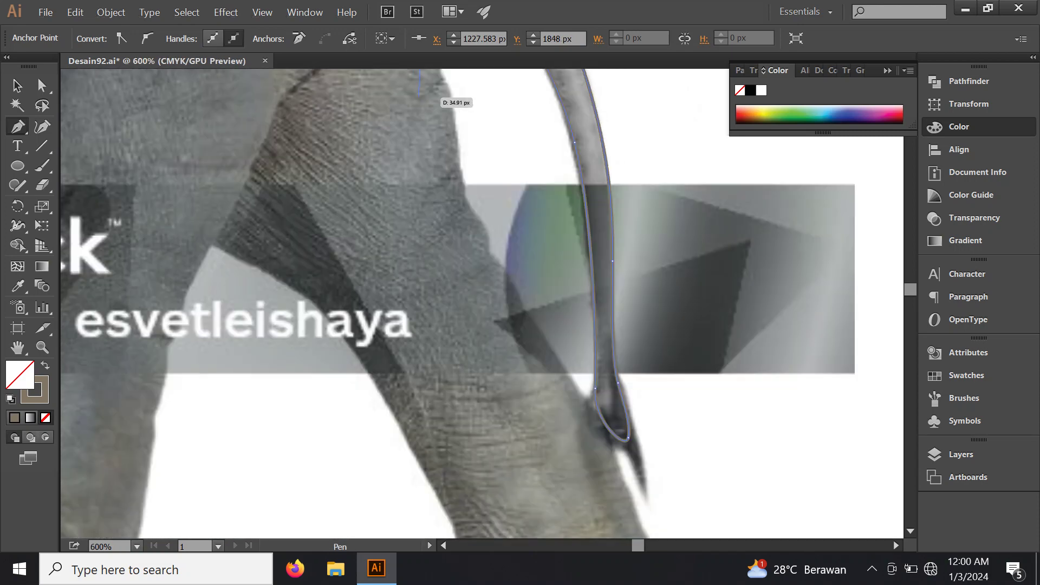
left_click_drag(442, 97, 428, 171)
left_click_drag(454, 222, 441, 294)
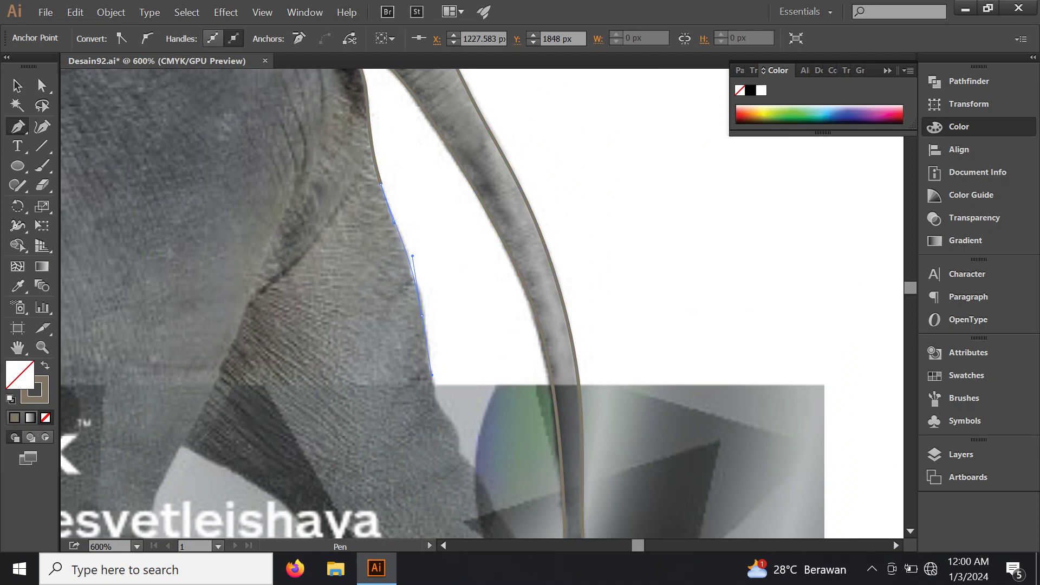
left_click_drag(439, 373, 405, 241)
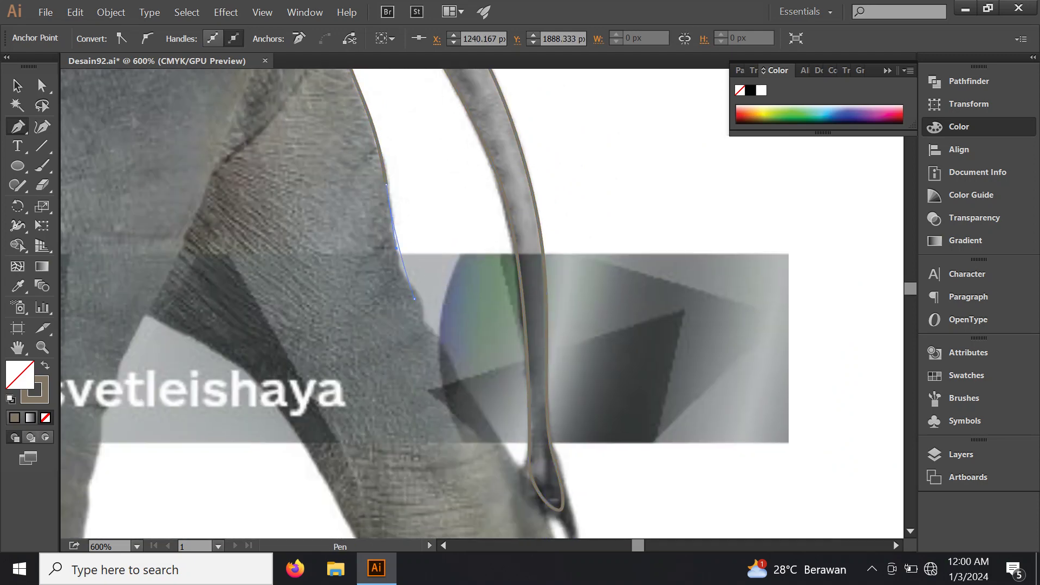
left_click_drag(429, 330, 394, 254)
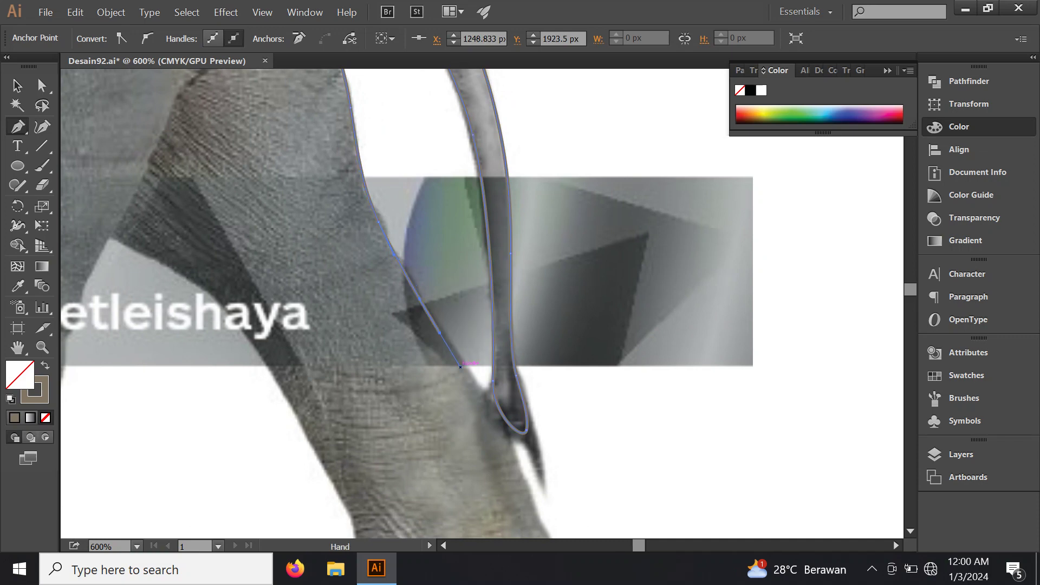
left_click_drag(460, 367, 395, 150)
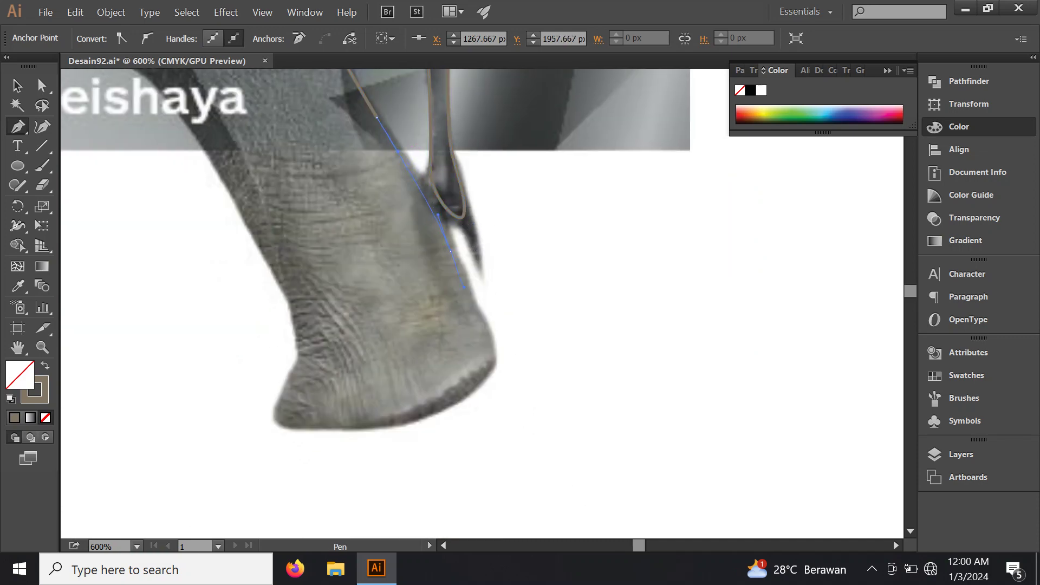
left_click_drag(483, 314, 458, 258)
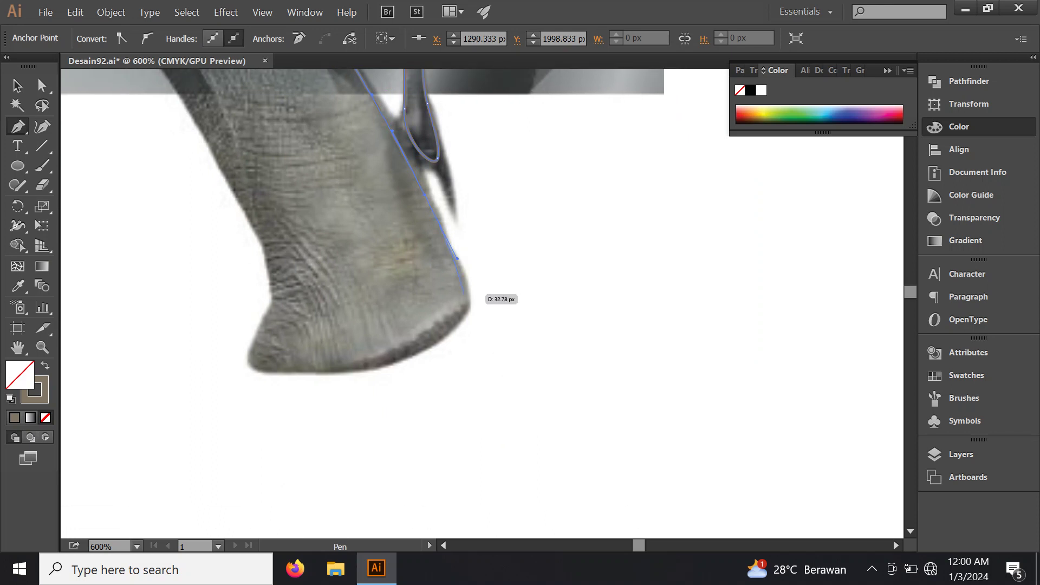
Step: Follow the outline around the hind foot's sole to the leg's back edge
scroll(416, 326, "up", 1, "alt")
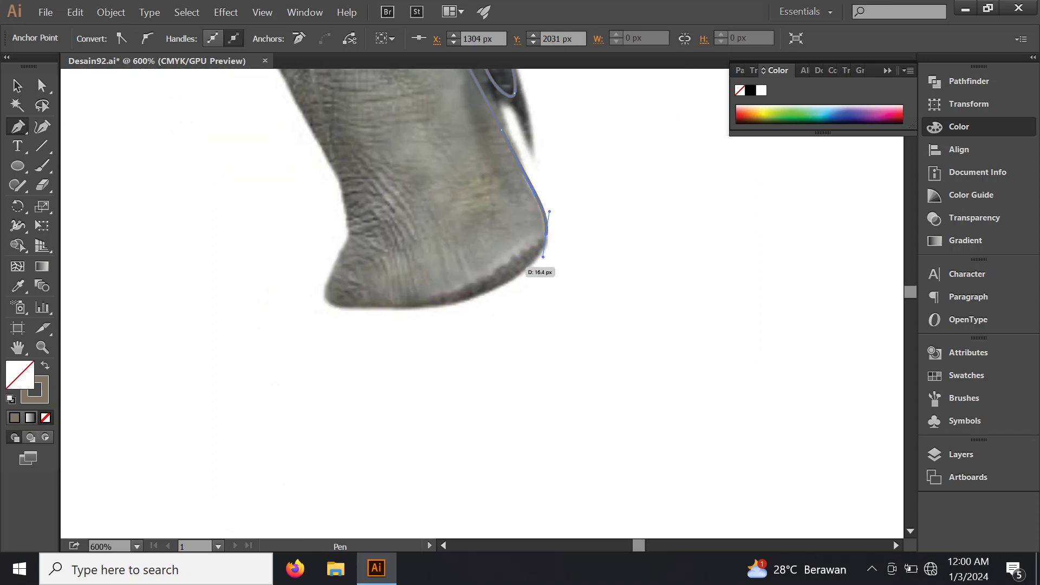
scroll(415, 326, "up", 1, "alt")
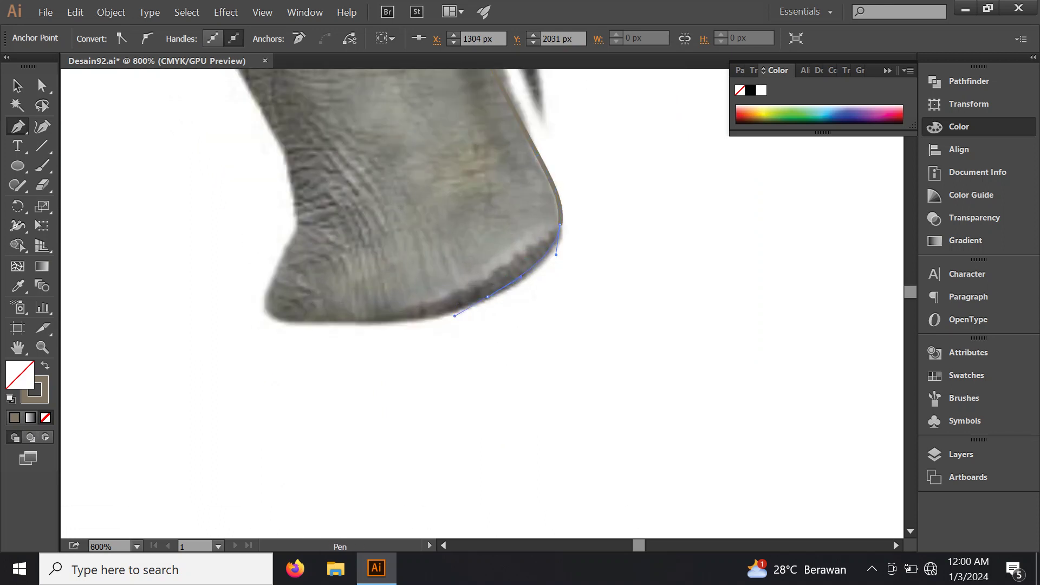
left_click_drag(422, 324, 574, 324)
scroll(575, 324, "up", 1)
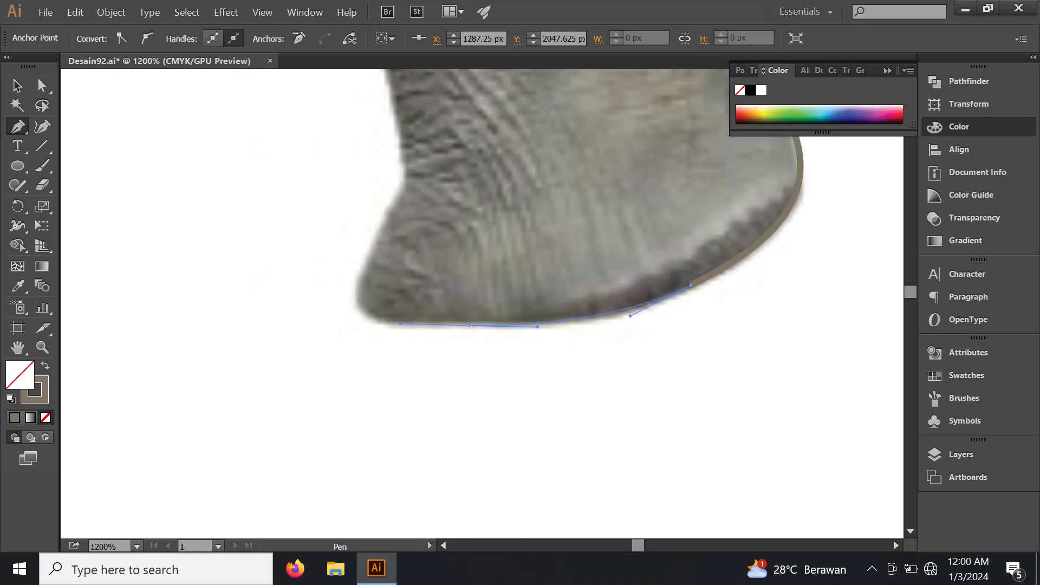
left_click_drag(355, 283, 416, 334)
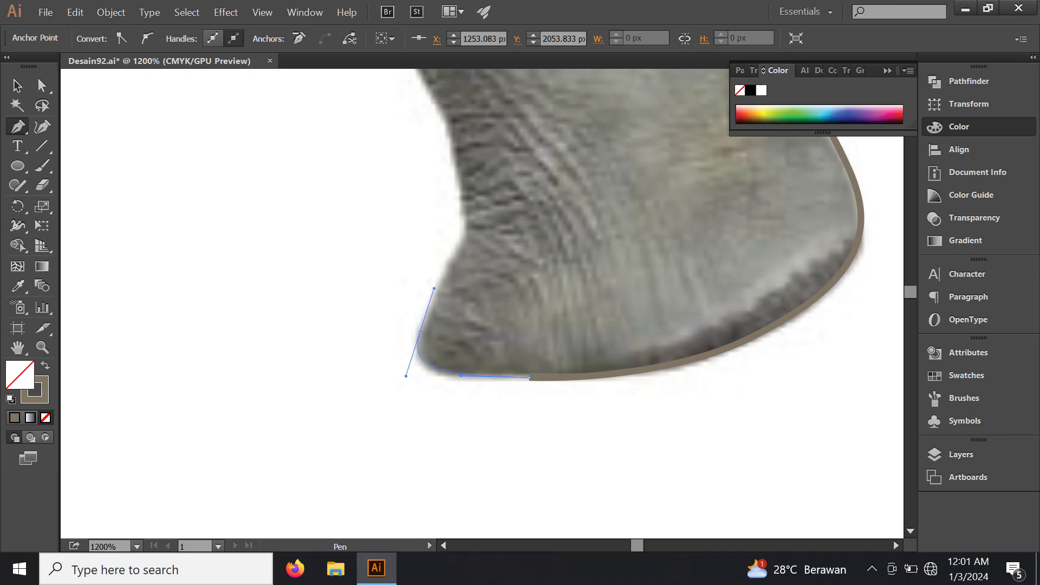
left_click_drag(444, 220, 475, 307)
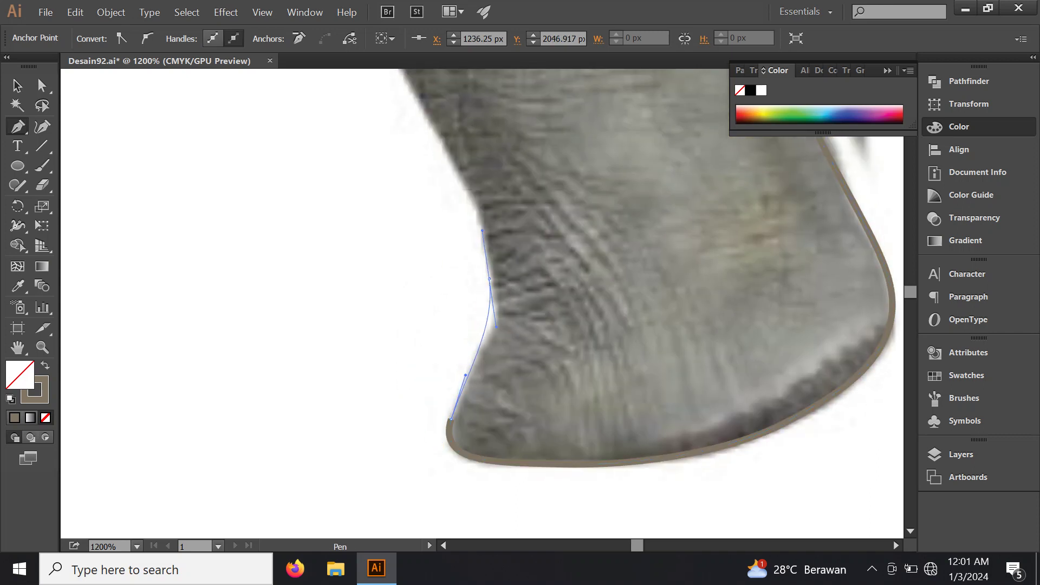
left_click_drag(480, 217, 533, 356)
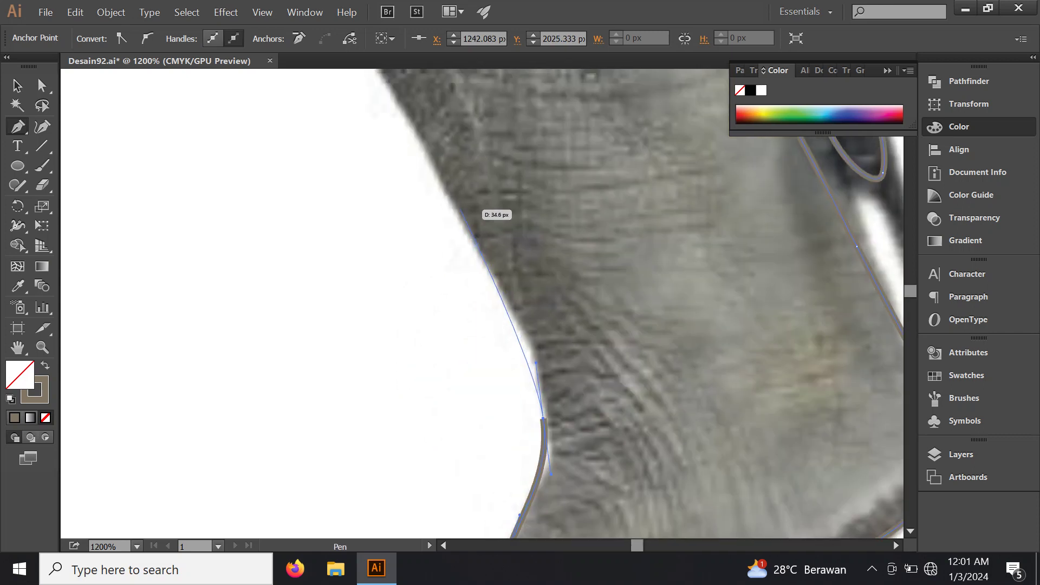
Step: Place anchors up the leg's inner edge to the corner where the legs meet
left_click(451, 201)
left_click_drag(413, 125, 445, 206)
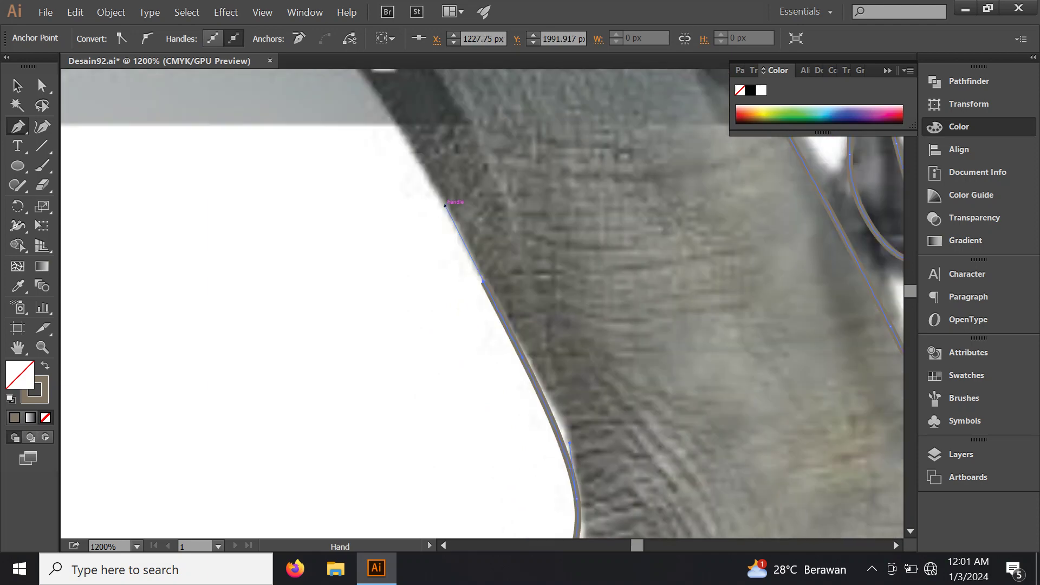
scroll(445, 206, "down", 2)
scroll(445, 206, "down", 1)
left_click_drag(431, 285, 458, 275)
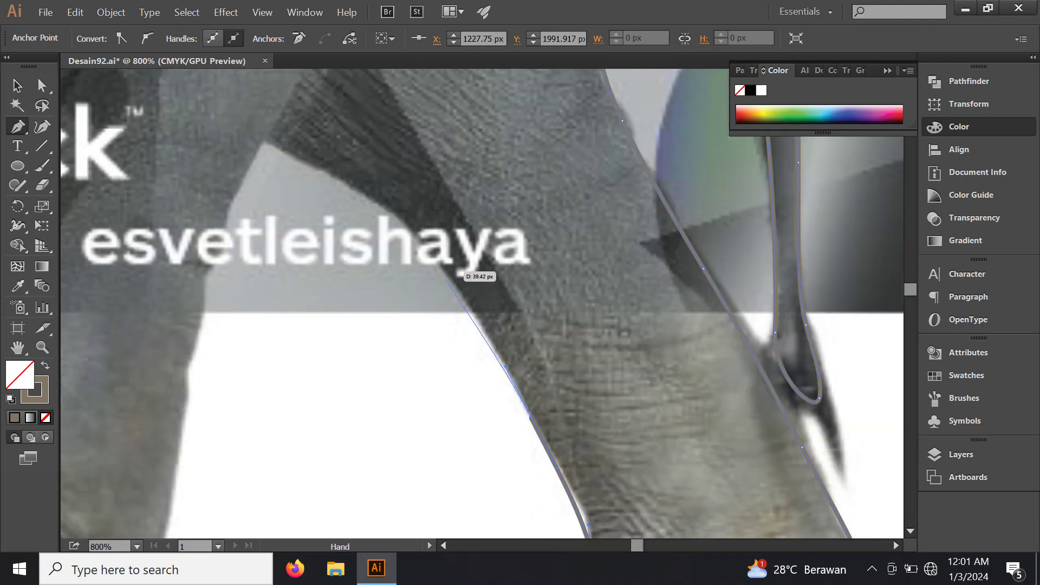
left_click(399, 213)
left_click_drag(375, 193, 469, 267)
scroll(407, 254, "up", 1)
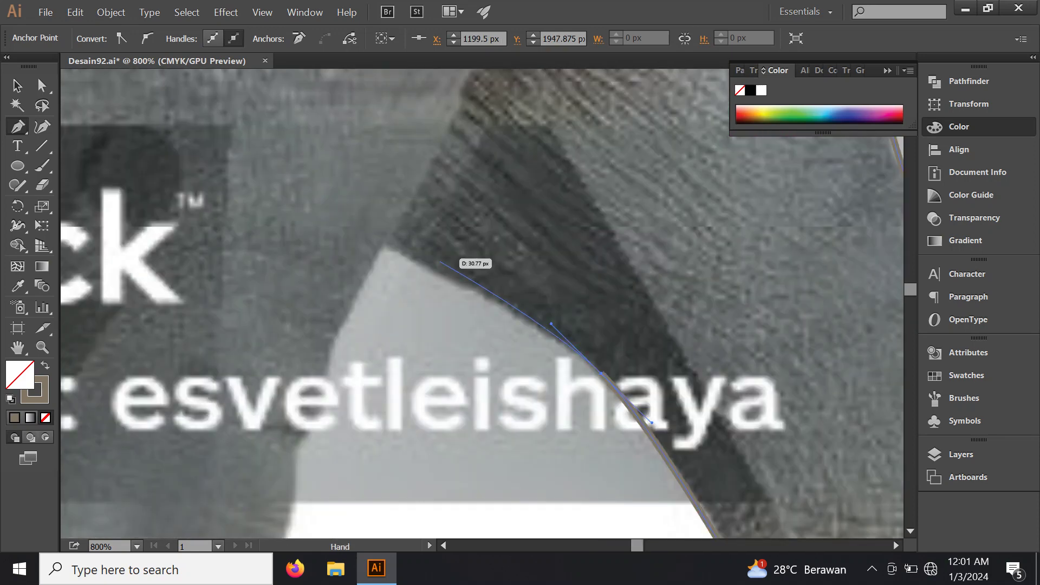
left_click(382, 245)
left_click_drag(382, 245, 469, 114)
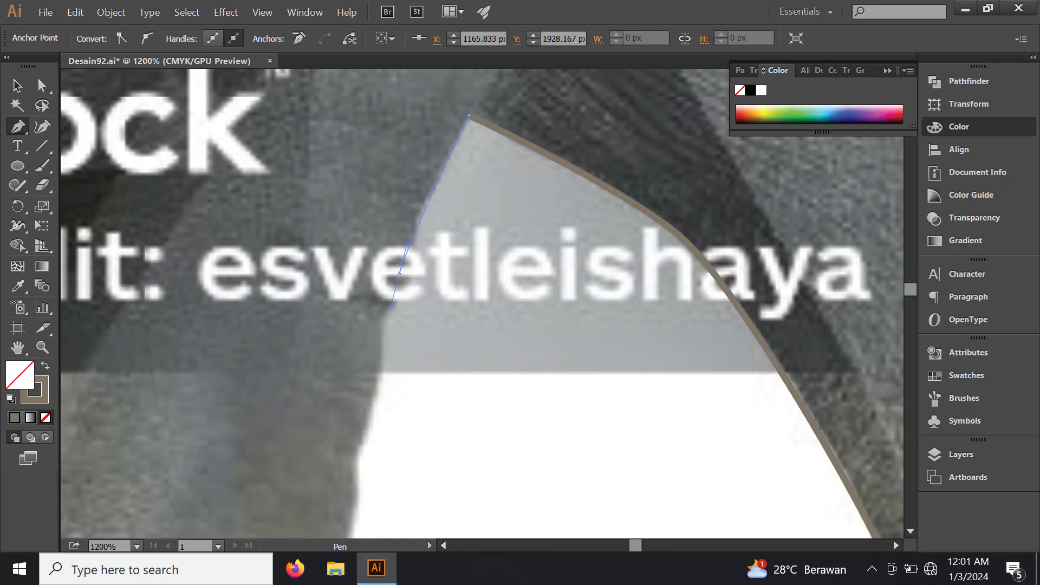
Step: Place Pen anchors down the leg's edge and along the foot's underside to the toe
left_click(377, 348)
left_click_drag(378, 348, 440, 211)
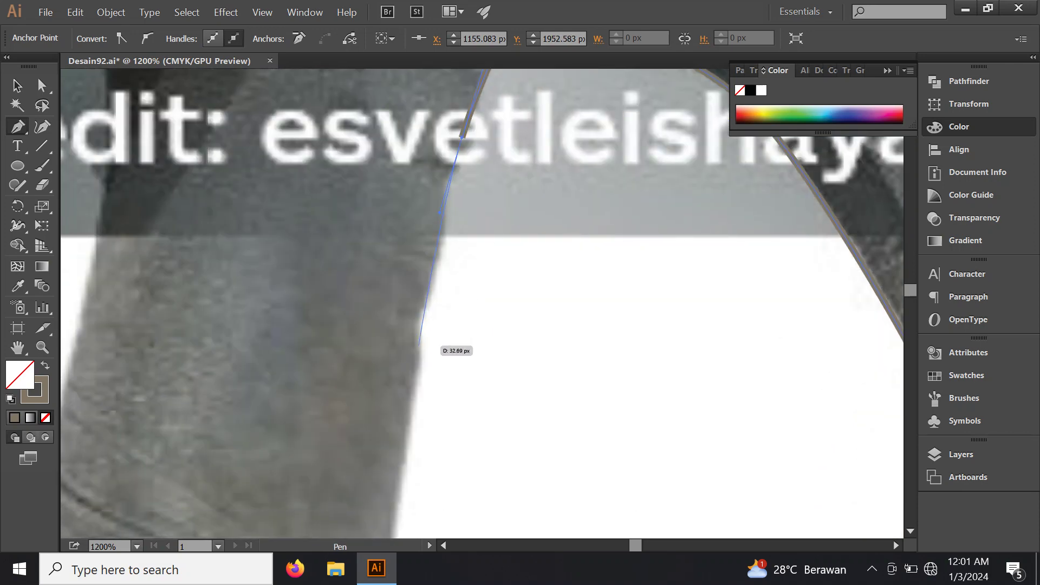
left_click_drag(407, 429, 512, 186)
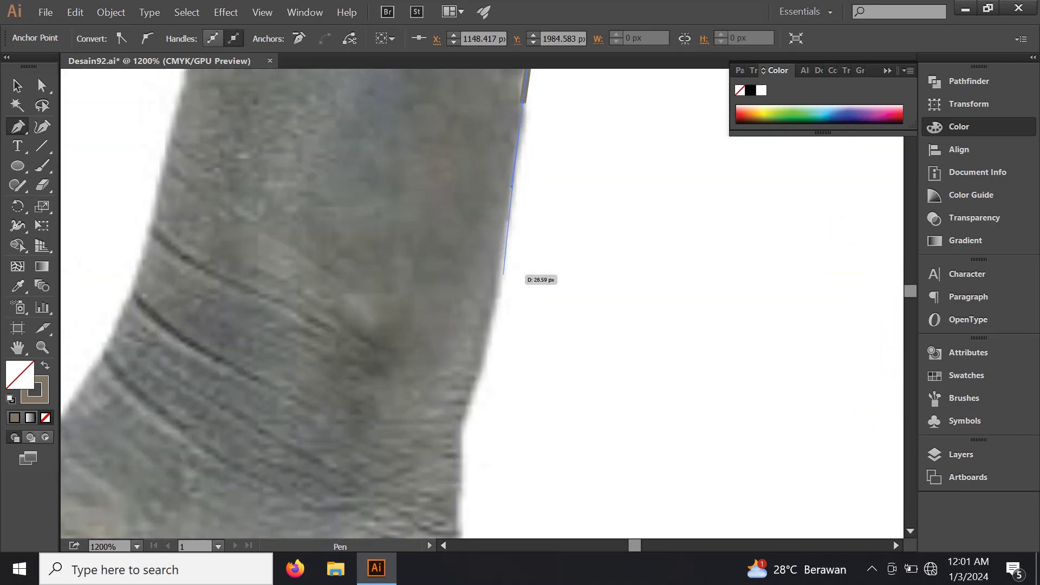
left_click(486, 344)
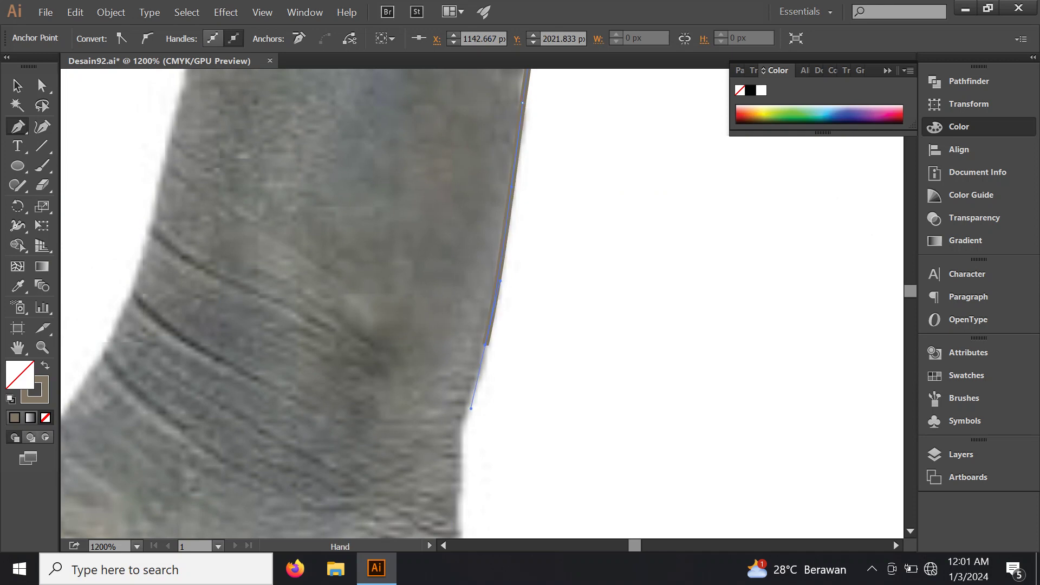
left_click_drag(486, 344, 527, 196)
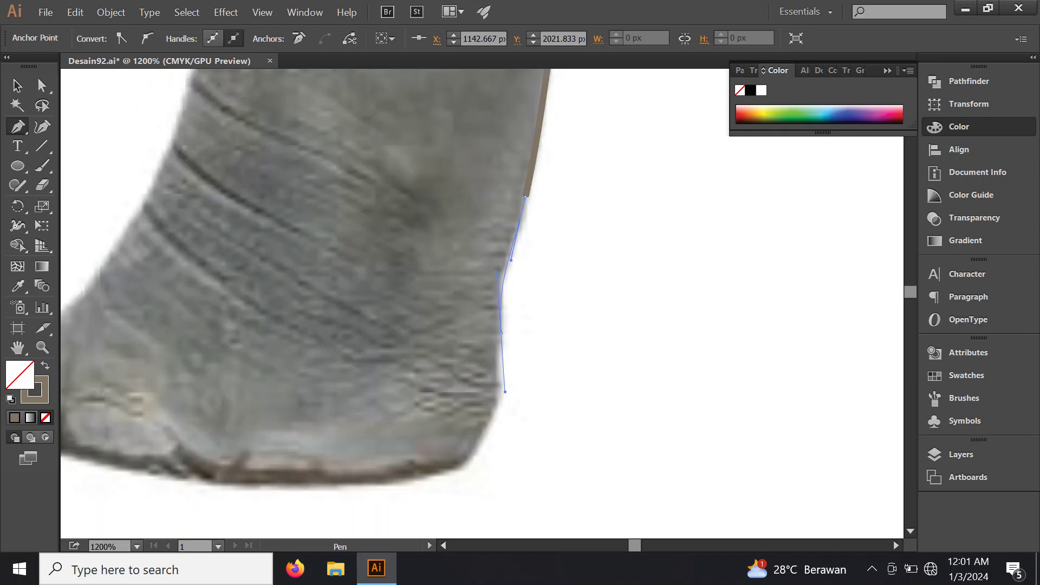
left_click(505, 392)
left_click_drag(505, 391, 675, 175)
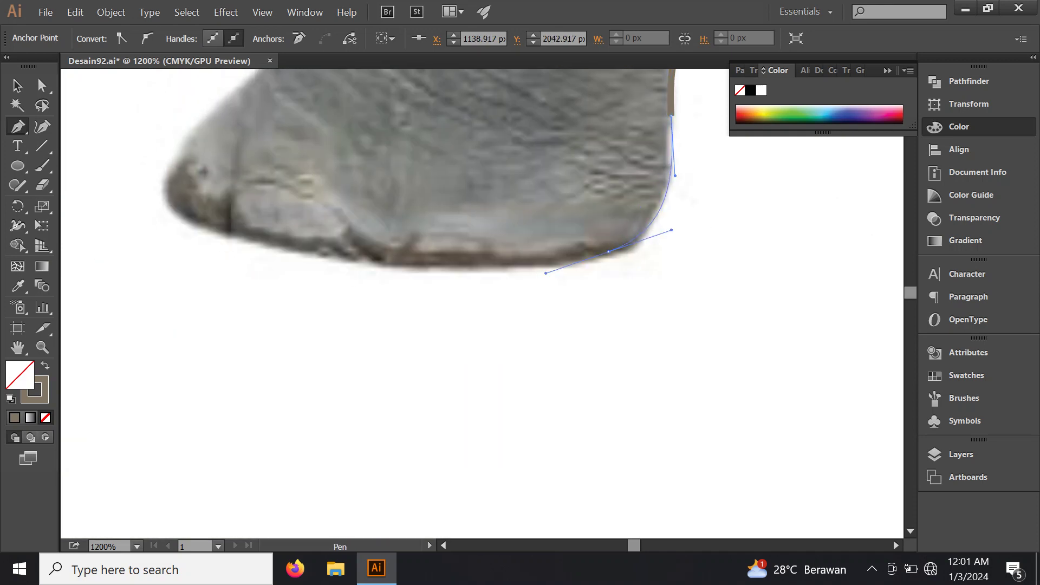
left_click_drag(671, 230, 871, 369)
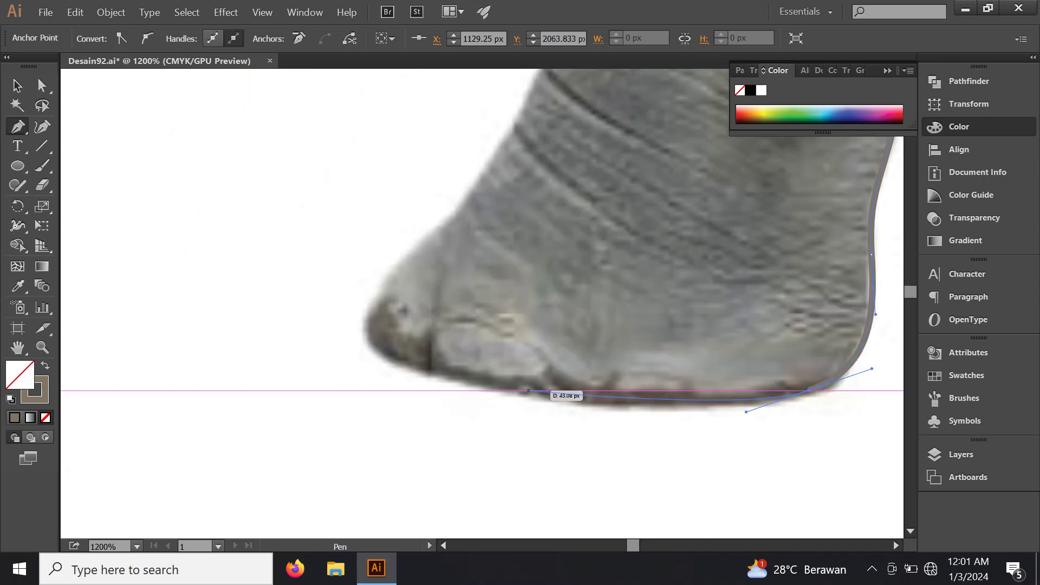
left_click_drag(523, 390, 471, 382)
mouse_move(379, 325)
left_mouse_down()
mouse_move(351, 404)
mouse_move(341, 384)
mouse_move(382, 373)
left_mouse_up()
Step: Pan back up the leg and curve the outline where it meets the belly's underside
scroll(341, 384, "up", 2)
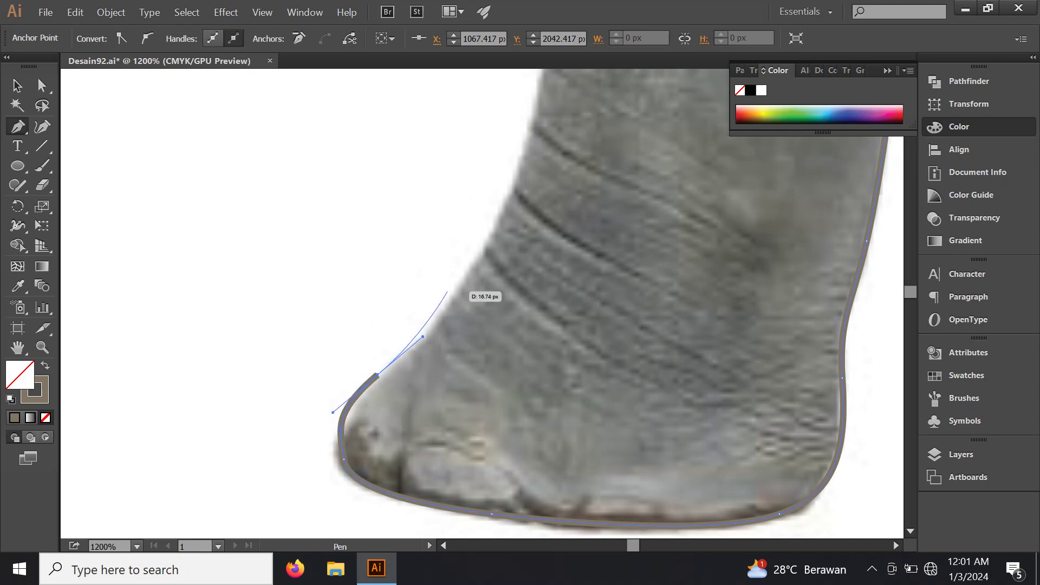
mouse_move(523, 215)
left_mouse_down()
mouse_move(420, 293)
mouse_move(426, 222)
left_mouse_up()
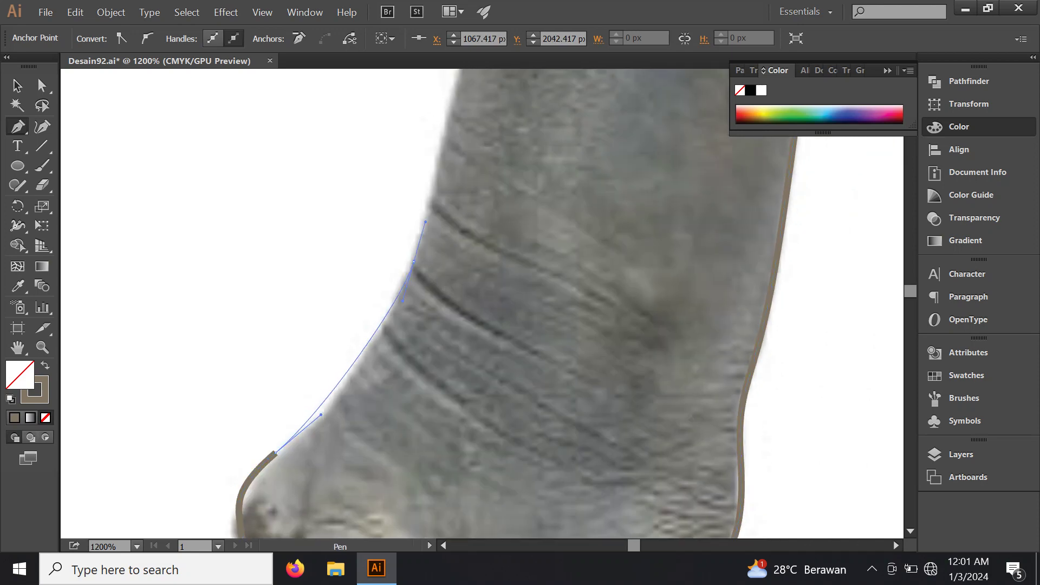
scroll(425, 293, "up", 5)
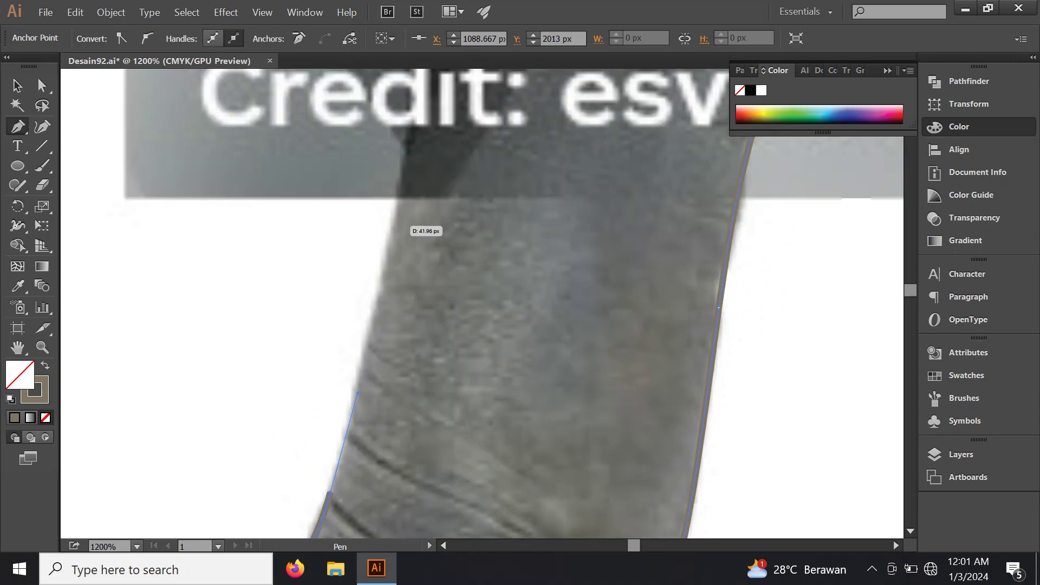
scroll(420, 222, "down", 1)
left_click_drag(420, 222, 429, 261)
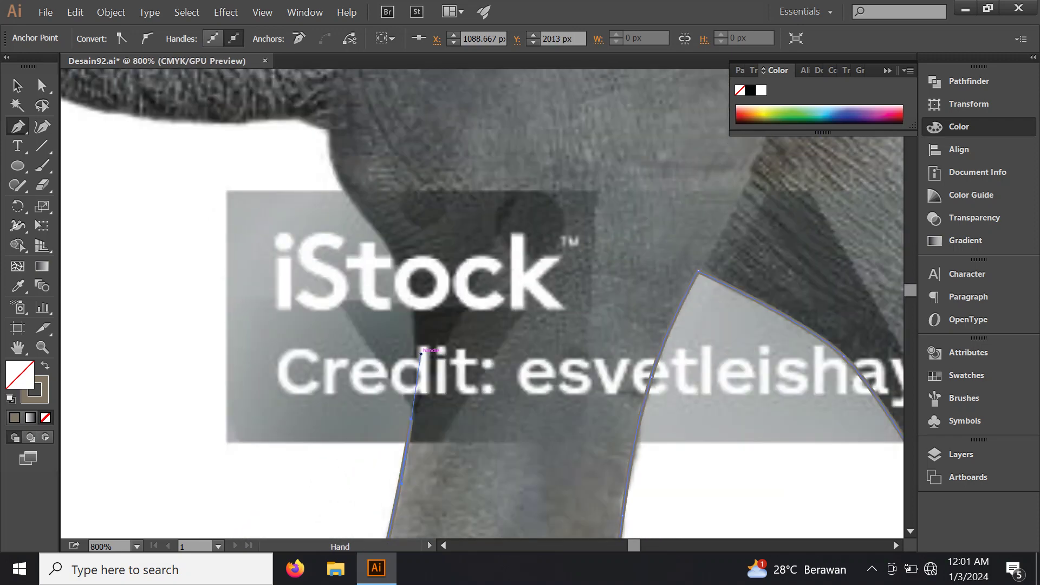
left_click_drag(414, 154, 421, 365)
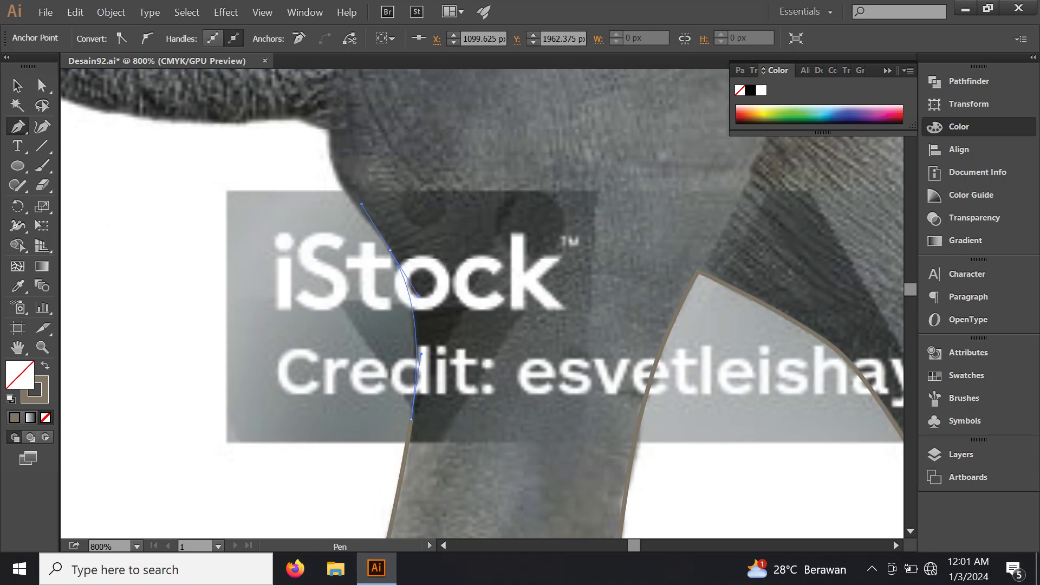
scroll(362, 204, "up", 1)
scroll(380, 217, "up", 1)
scroll(403, 238, "up", 1)
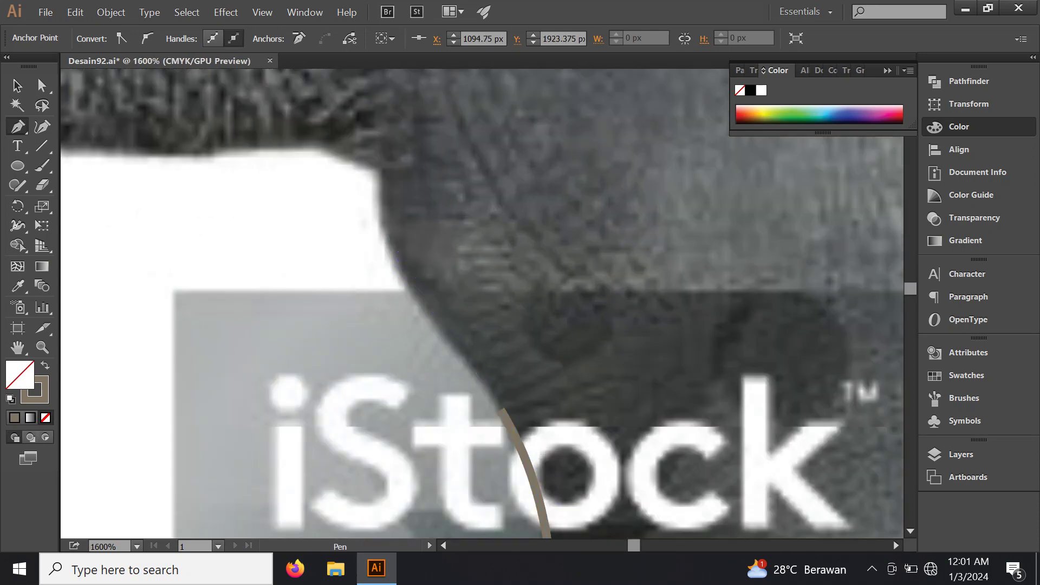
left_click_drag(384, 190, 517, 272)
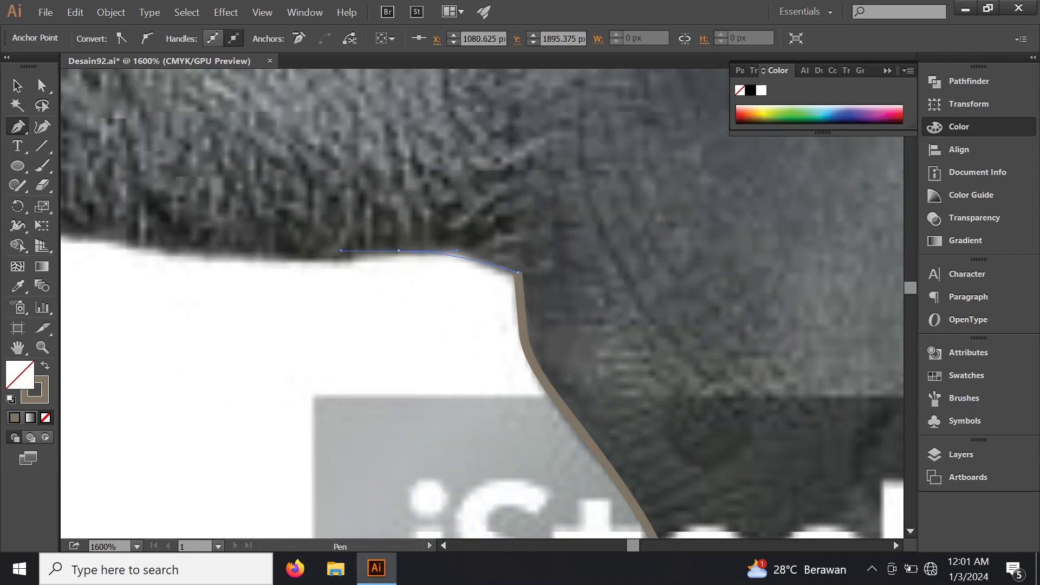
left_click_drag(337, 260, 610, 327)
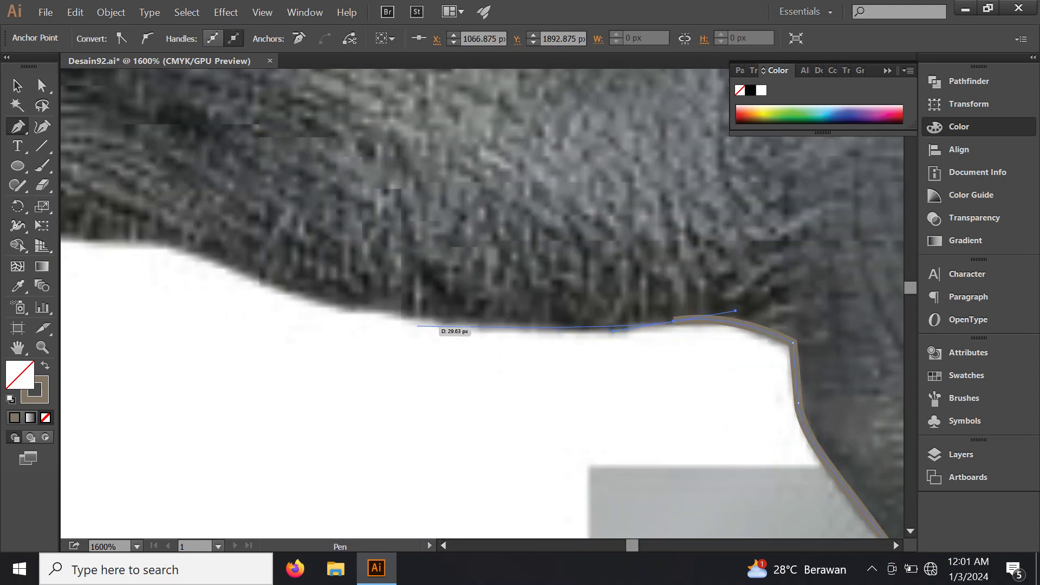
Step: Add smooth anchors along the belly and down the back edge of the next leg
left_click_drag(239, 306, 517, 393)
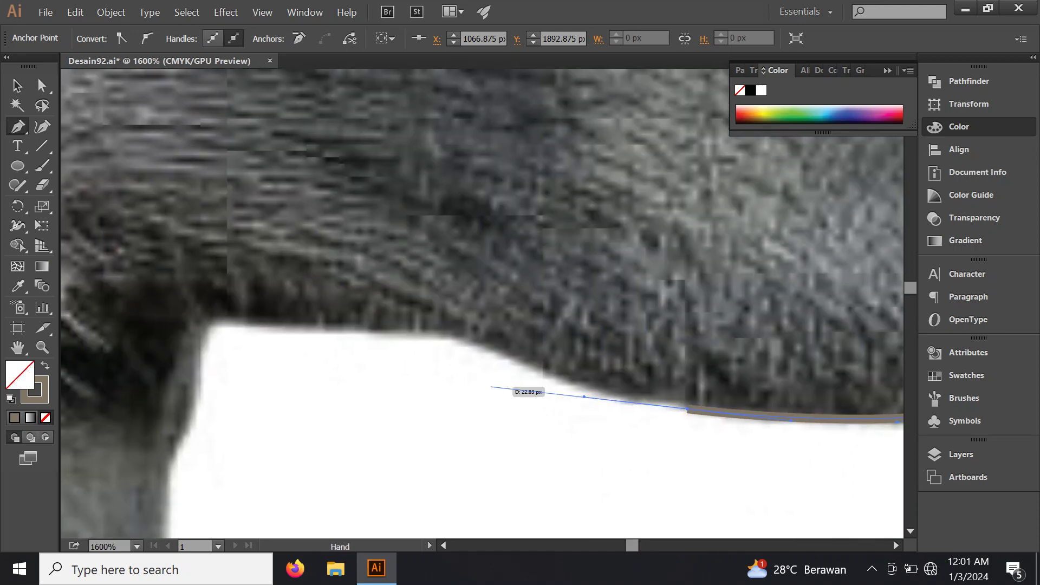
mouse_move(439, 336)
left_mouse_down()
mouse_move(368, 330)
mouse_move(533, 336)
left_mouse_up()
mouse_move(373, 328)
left_mouse_down()
mouse_move(363, 335)
mouse_move(411, 247)
left_mouse_up()
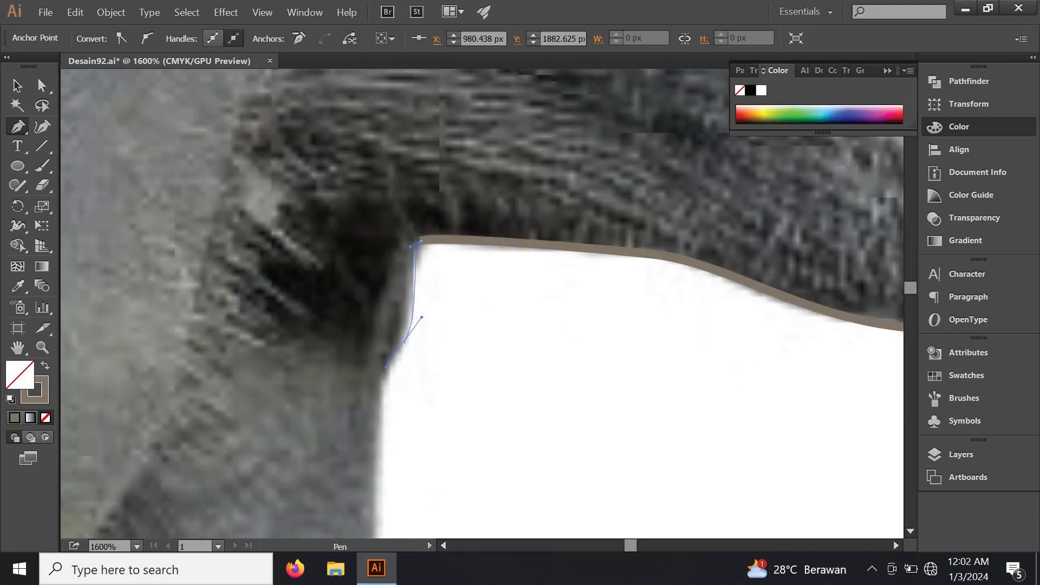
left_click_drag(386, 367, 386, 367)
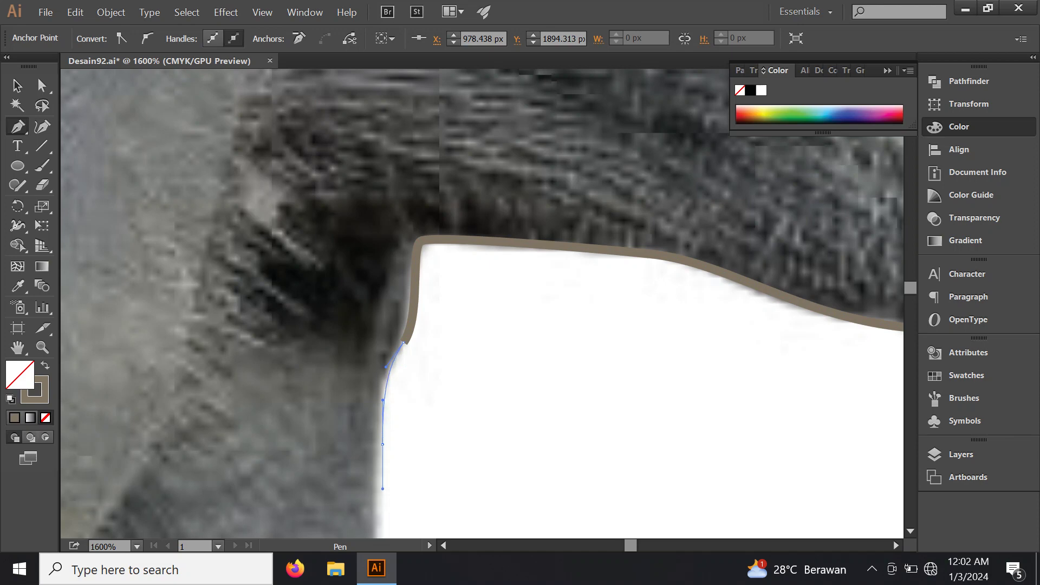
mouse_move(390, 483)
left_mouse_down()
mouse_move(497, 237)
mouse_move(491, 476)
left_mouse_up()
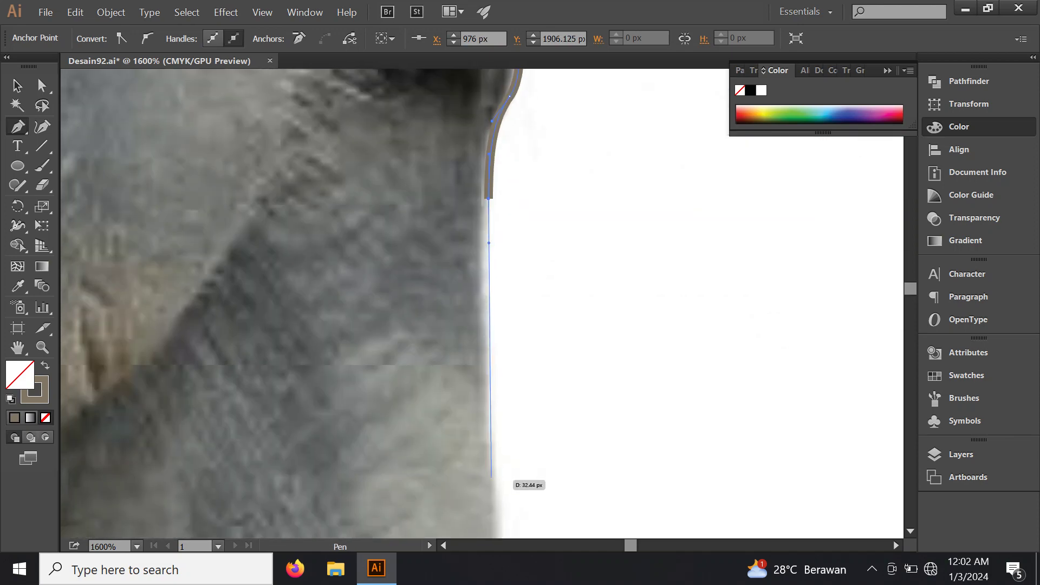
scroll(492, 476, "down", 3)
mouse_move(493, 344)
left_mouse_down()
mouse_move(492, 521)
mouse_move(446, 330)
mouse_move(457, 375)
left_mouse_up()
scroll(492, 521, "down", 3)
scroll(445, 330, "up", 1)
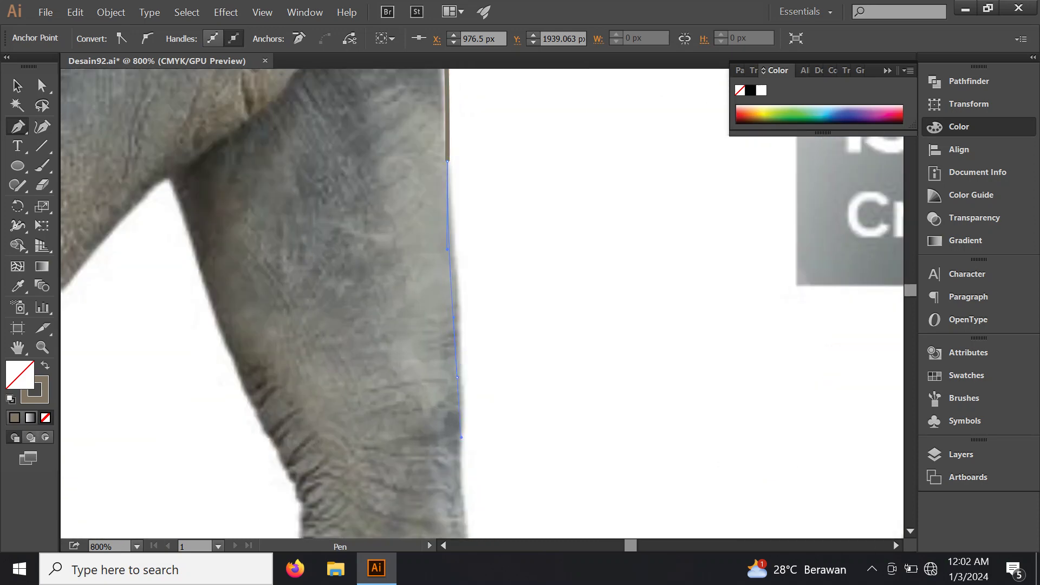
Step: Finish the lower leg anchors and curve the outline around the hoof's front corner
left_click_drag(463, 456, 462, 457)
scroll(462, 457, "down", 3)
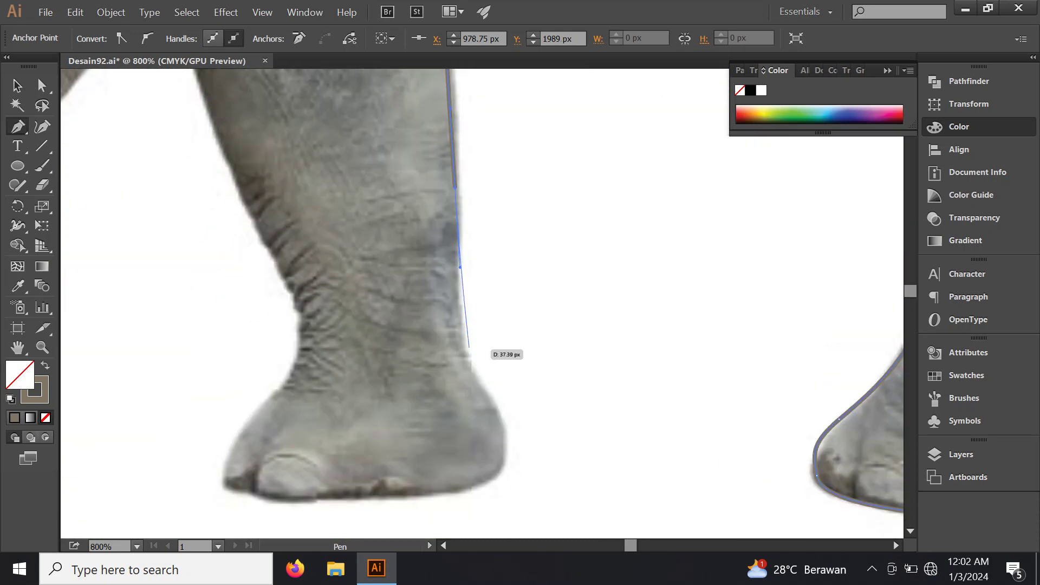
left_click(469, 356)
scroll(495, 297, "down", 2)
scroll(496, 297, "down", 2)
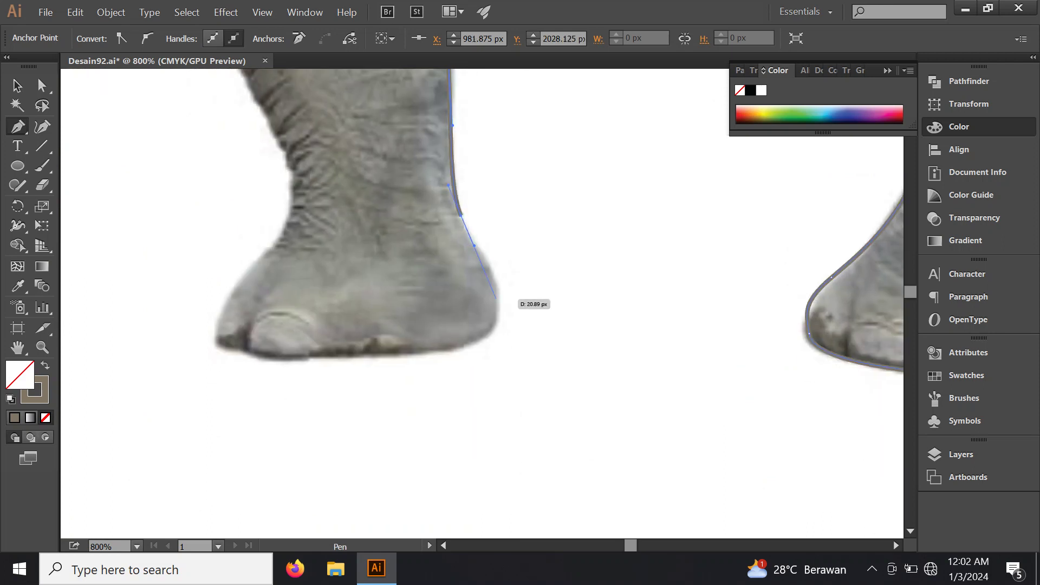
scroll(534, 361, "left", 3)
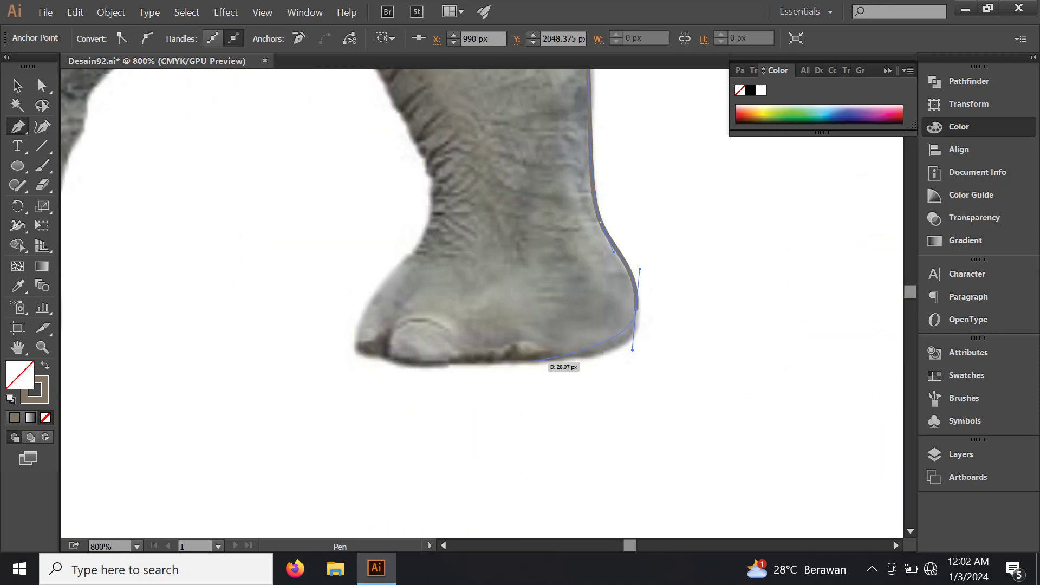
scroll(687, 371, "up", 2)
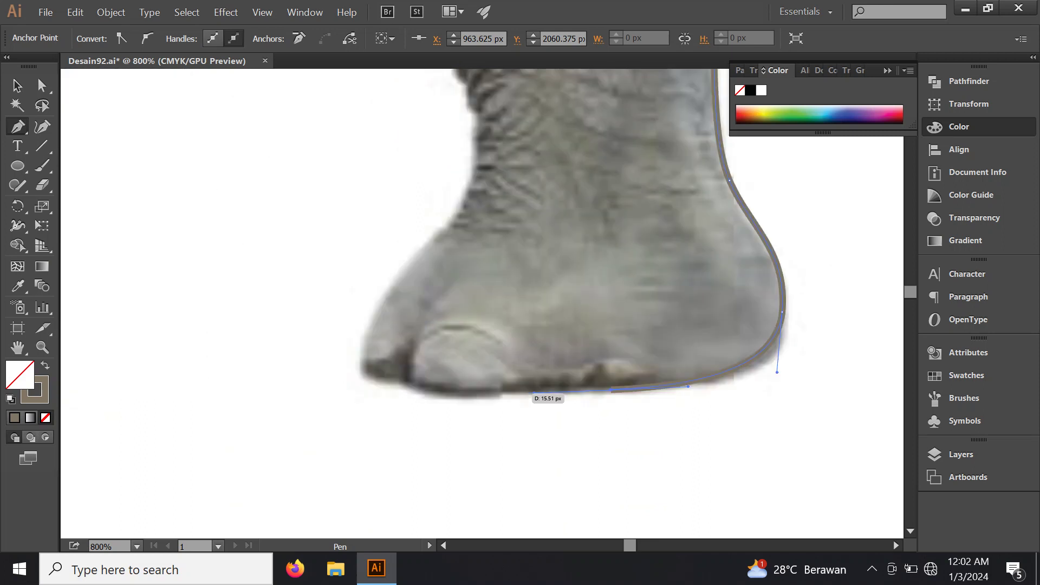
left_click_drag(596, 297, 634, 317)
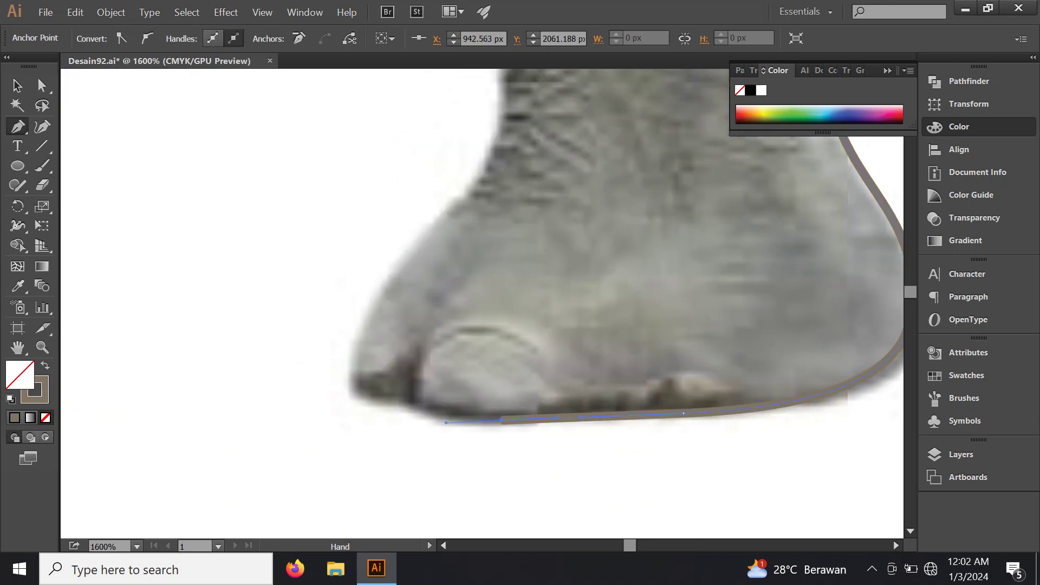
mouse_move(410, 401)
left_mouse_down()
mouse_move(441, 430)
mouse_move(408, 474)
left_mouse_up()
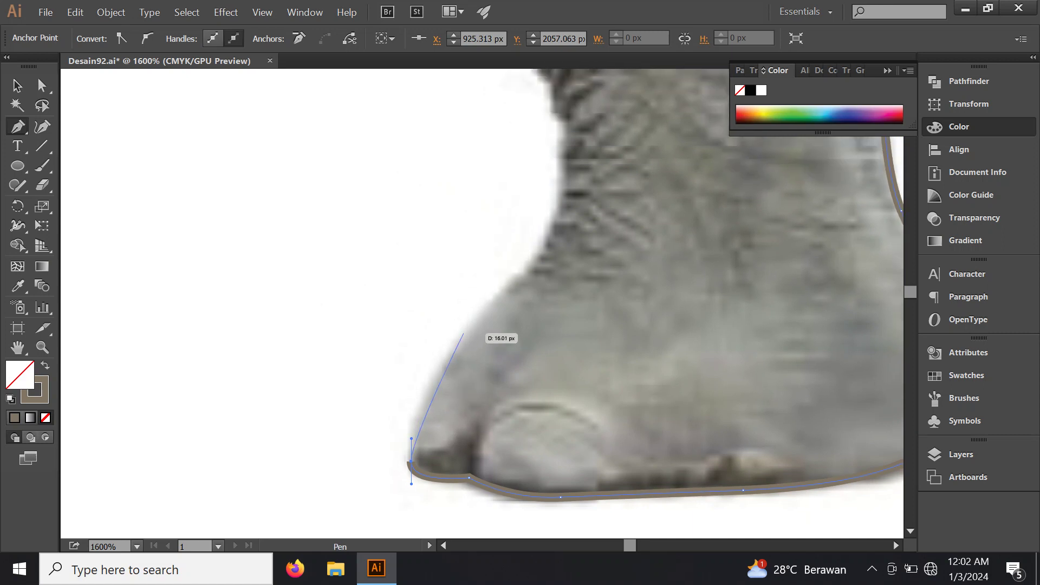
mouse_move(466, 327)
left_mouse_down()
mouse_move(523, 253)
mouse_move(515, 357)
left_mouse_up()
mouse_move(551, 269)
left_mouse_down()
mouse_move(551, 165)
mouse_move(520, 244)
left_mouse_up()
Step: Run the outline up the leg's inner edge to the apex between the legs
scroll(514, 246, "down", 1)
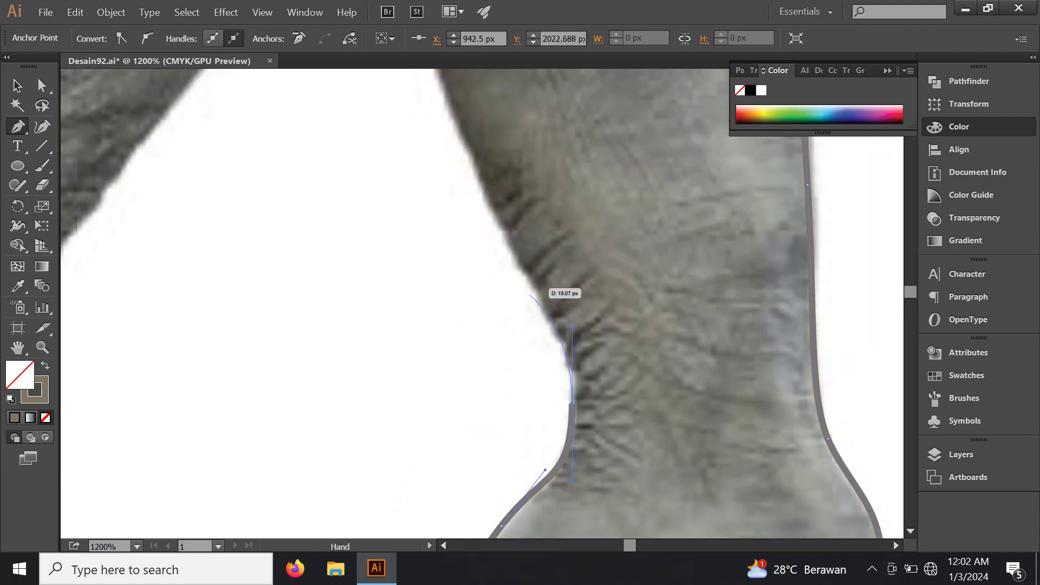
left_click_drag(489, 199, 485, 184)
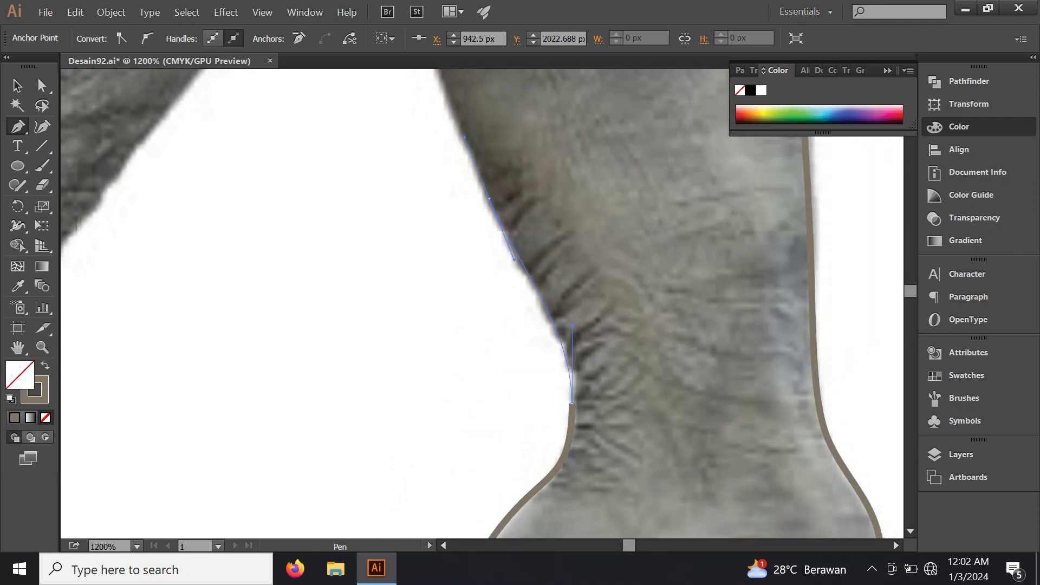
scroll(461, 135, "down", 5)
scroll(557, 342, "up", 2)
scroll(524, 297, "up", 1)
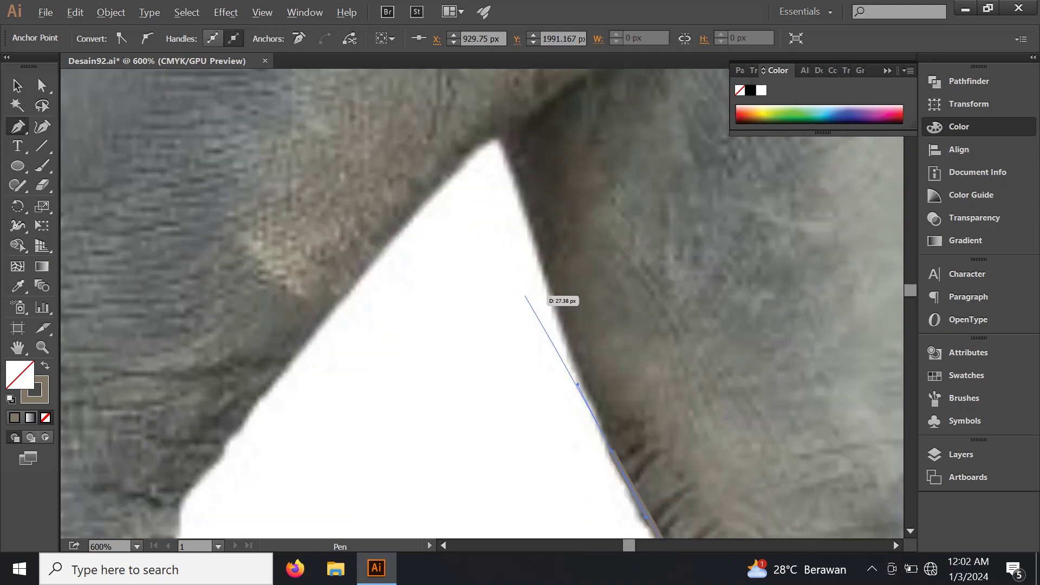
scroll(518, 208, "up", 1)
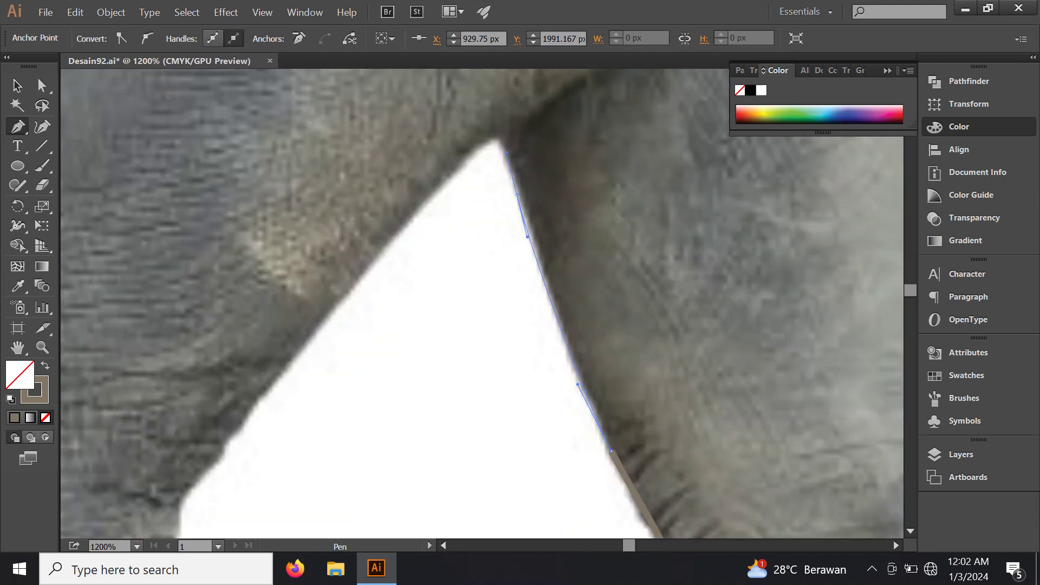
left_click(497, 136)
Step: Trace smooth anchors down the next leg's back edge to just above its foot
scroll(487, 184, "left", 3)
scroll(488, 185, "down", 1)
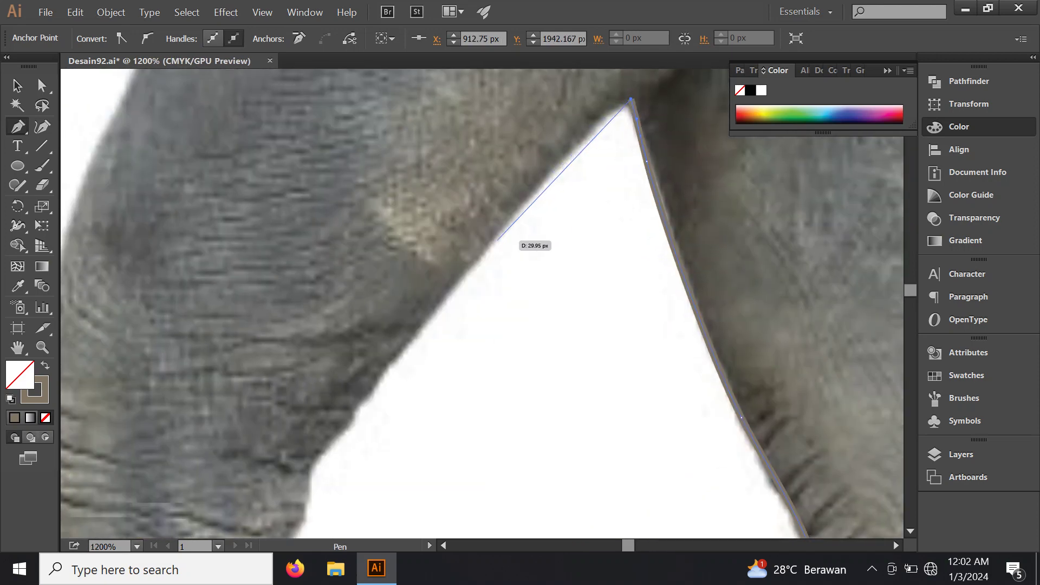
left_click_drag(406, 354, 568, 236)
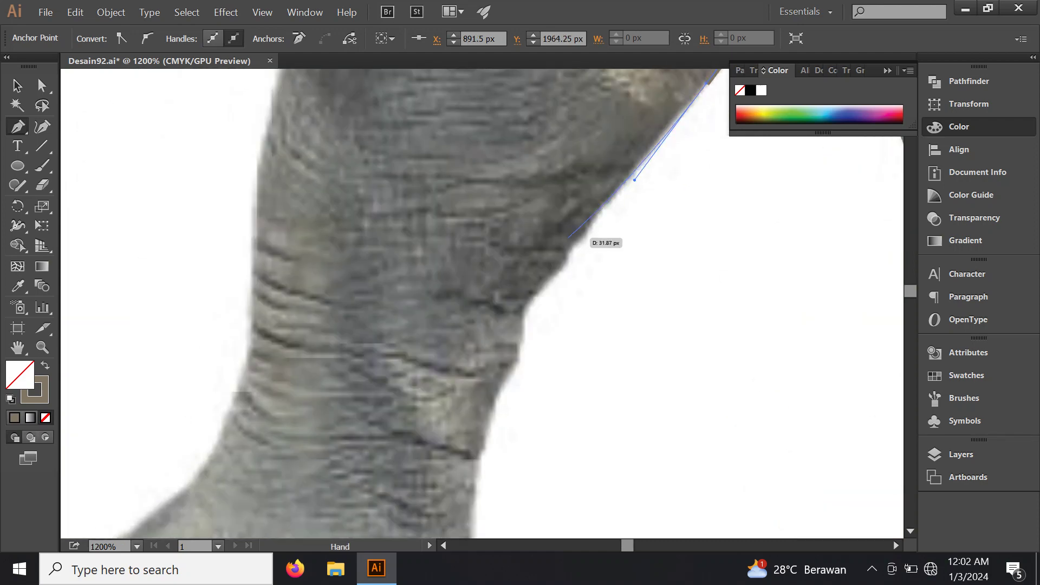
left_click(513, 329)
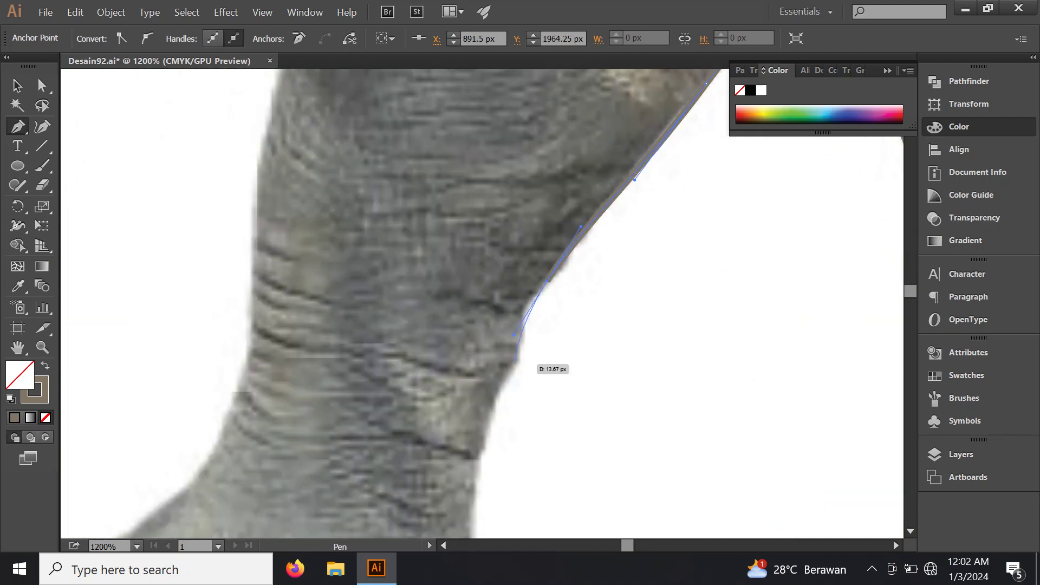
left_click_drag(506, 387, 561, 268)
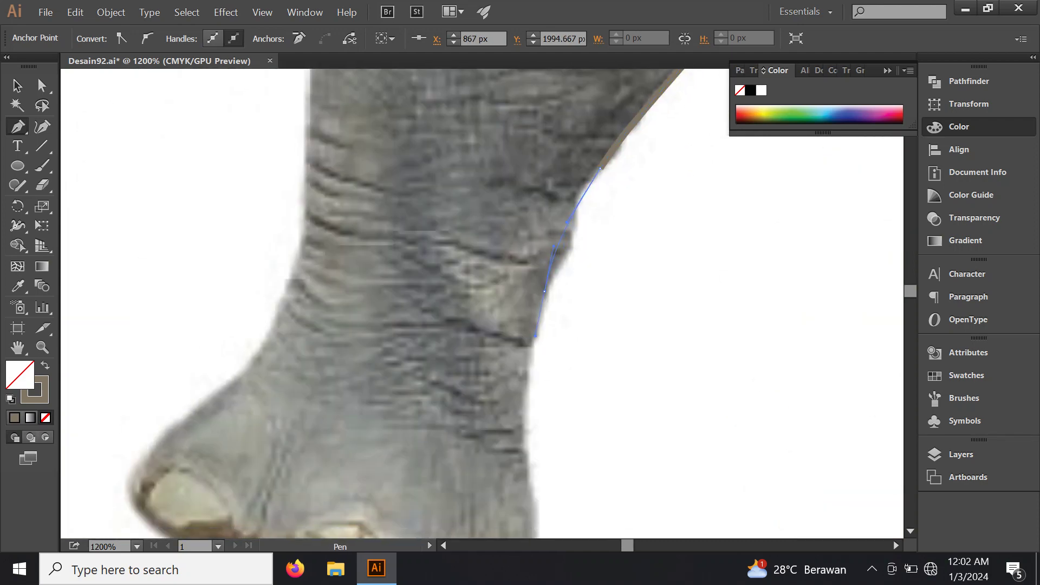
left_click_drag(536, 343, 548, 222)
mouse_move(540, 311)
left_mouse_down()
mouse_move(543, 341)
mouse_move(548, 276)
left_mouse_up()
left_click(546, 356)
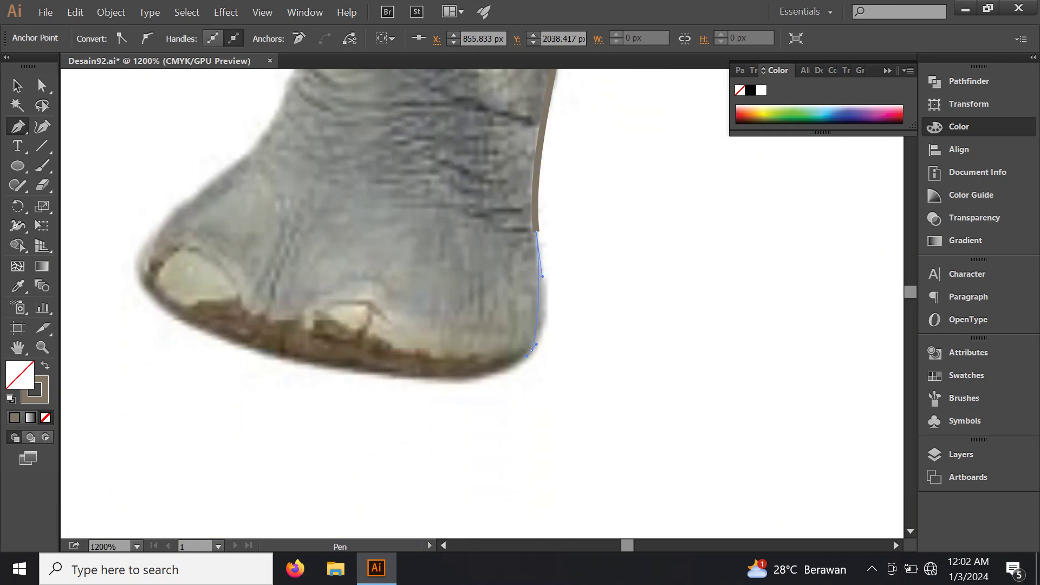
Step: Curve the outline around the front foot's heel, sole and toe
left_click_drag(507, 381, 683, 417)
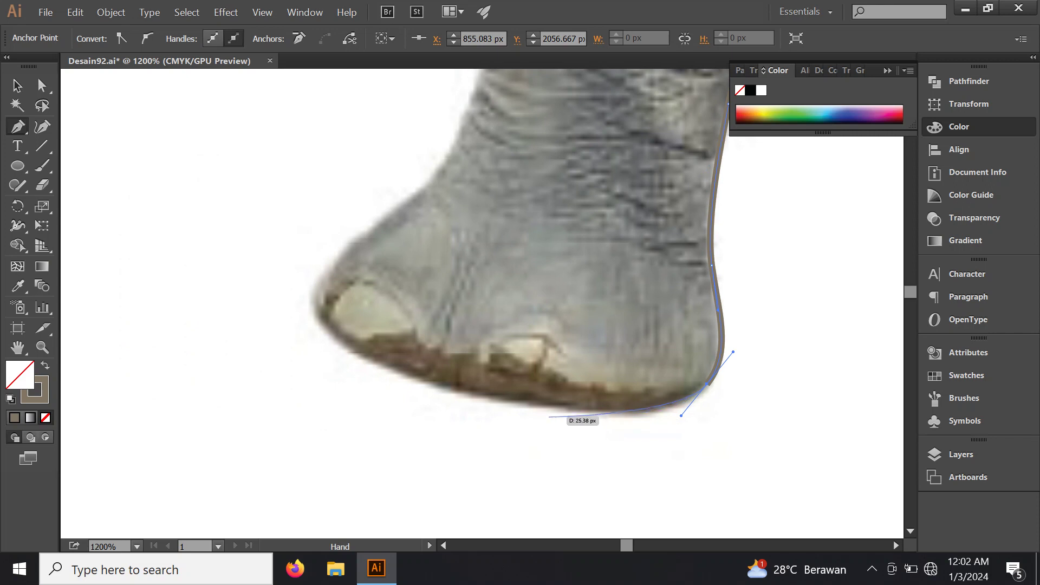
left_click_drag(442, 395, 505, 438)
mouse_move(395, 375)
left_mouse_down()
mouse_move(364, 331)
mouse_move(372, 387)
left_mouse_up()
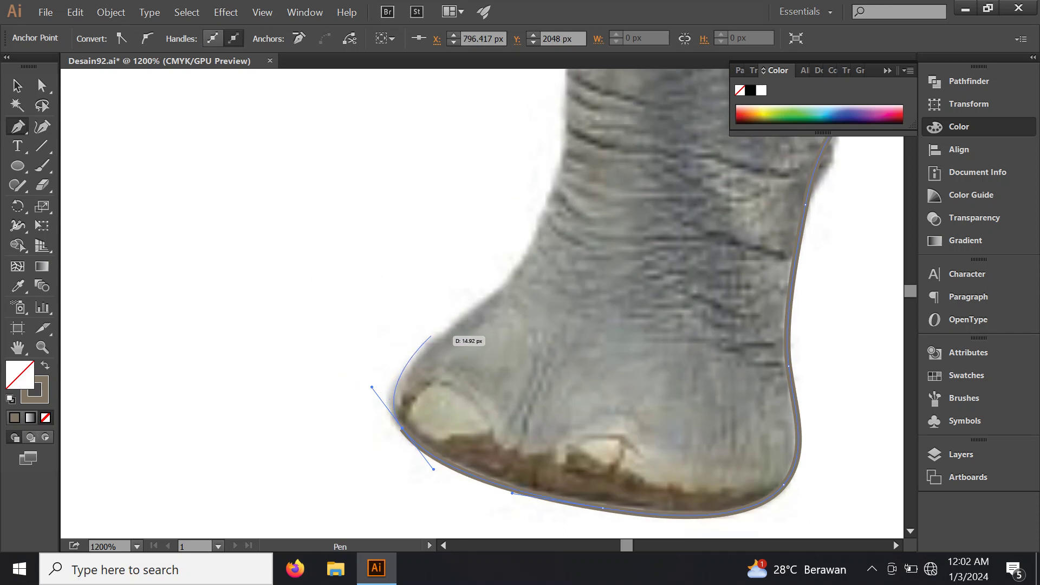
mouse_move(437, 331)
left_mouse_down()
mouse_move(462, 317)
mouse_move(409, 417)
left_mouse_up()
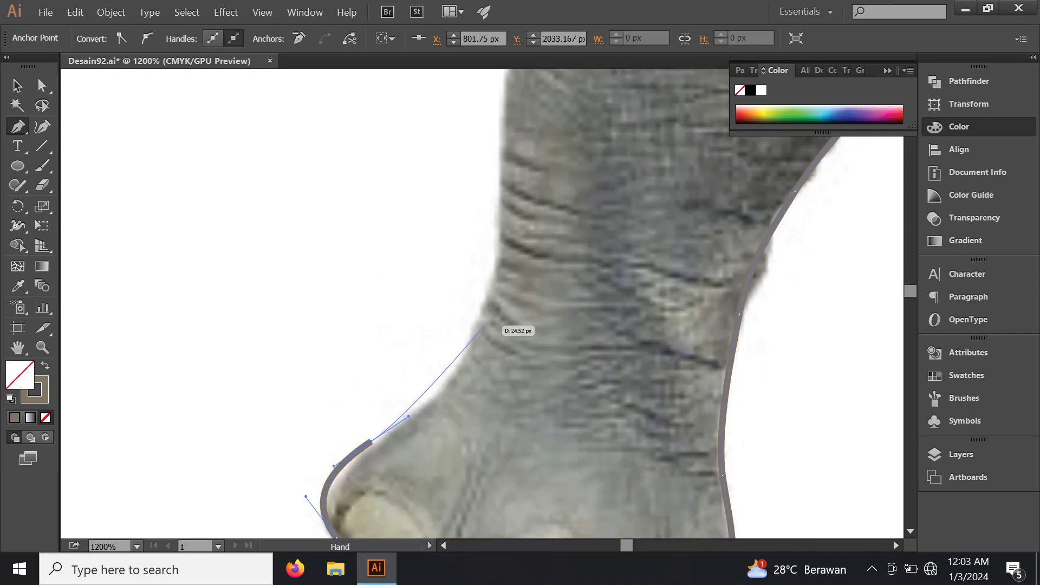
Step: Trace up the front leg's edge and join the path back to its starting anchor
left_click_drag(482, 307, 508, 254)
left_click(515, 213)
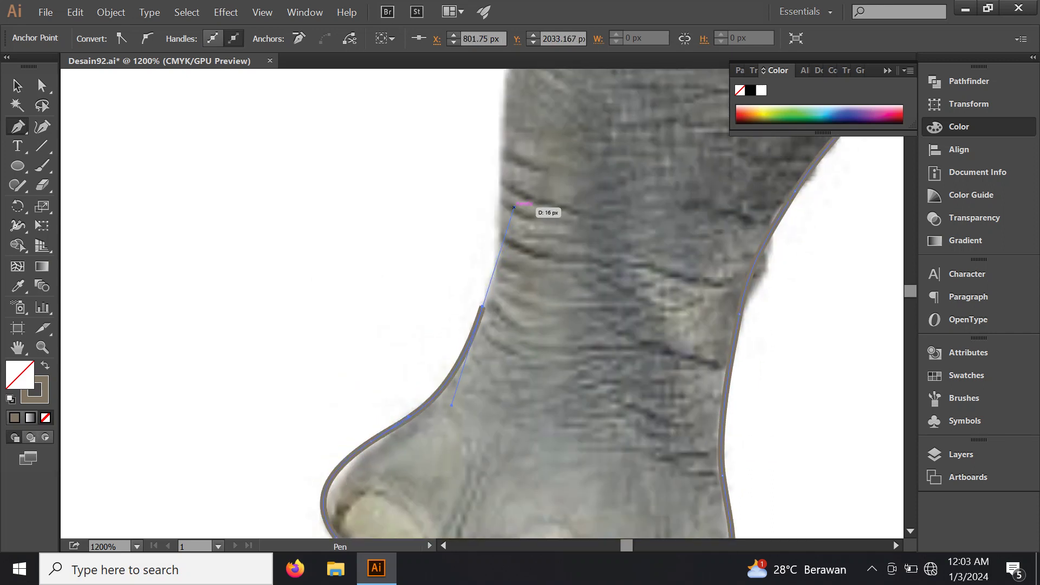
left_click_drag(515, 213, 509, 377)
mouse_move(500, 246)
left_mouse_down()
mouse_move(536, 107)
mouse_move(656, 89)
mouse_move(596, 303)
left_mouse_up()
key("ctrl+minus")
key("ctrl+minus")
key("ctrl+plus")
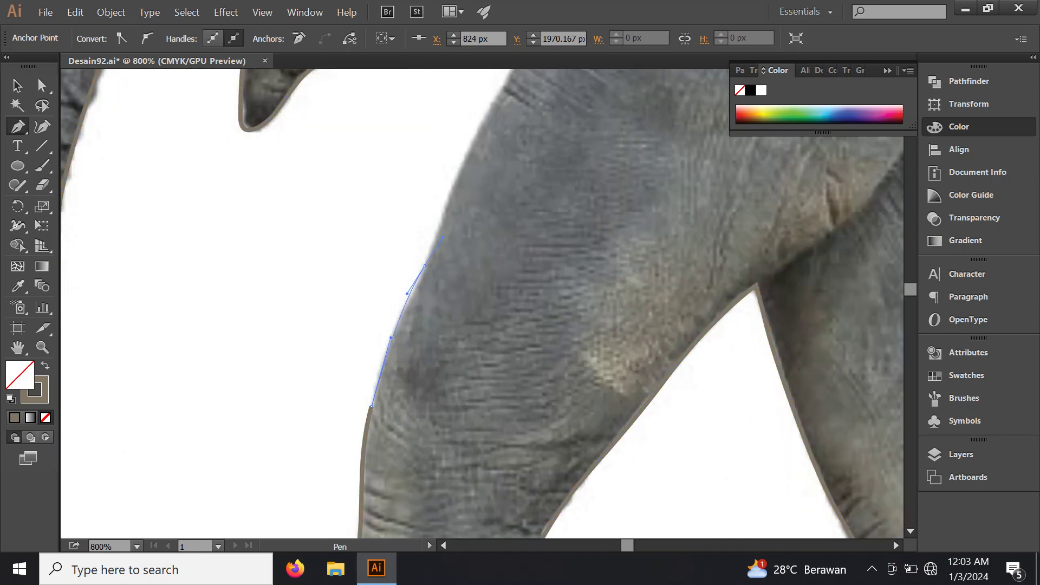
left_click_drag(483, 143, 472, 305)
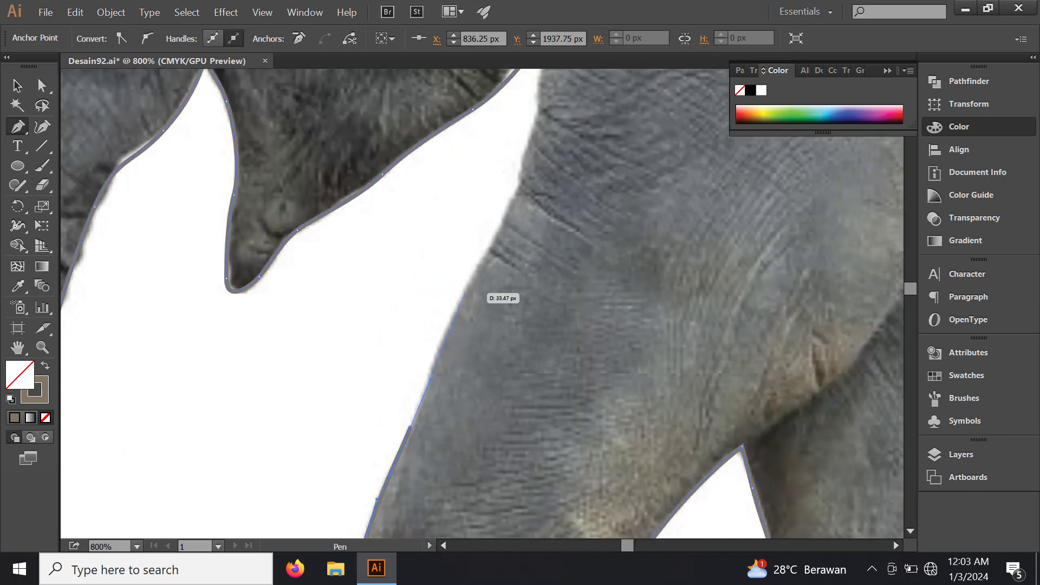
left_click_drag(488, 230, 431, 371)
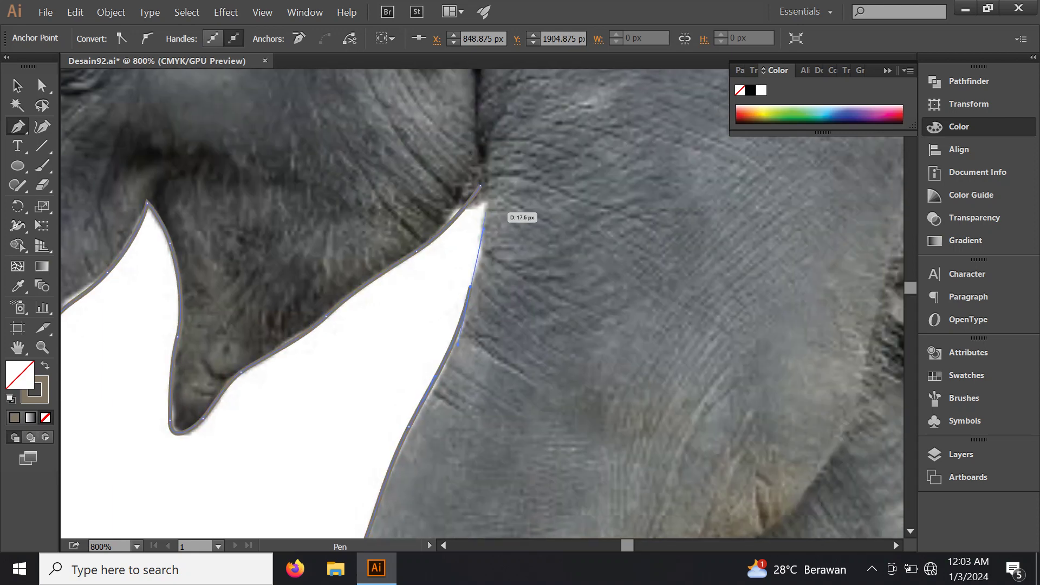
left_click_drag(480, 185, 504, 183)
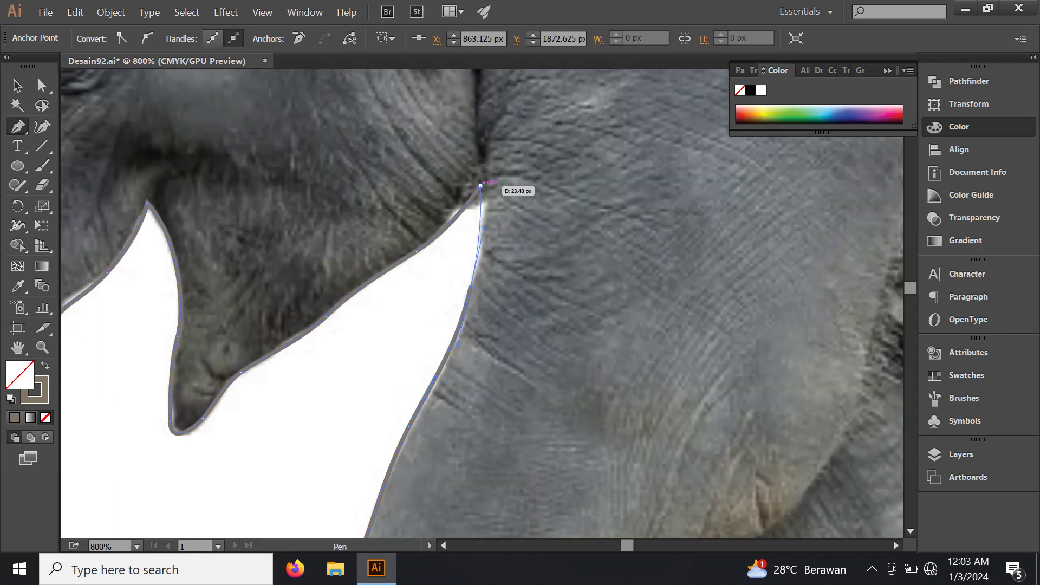
Step: Alt-scroll the view in to 600% on the elephant's front legs
scroll(481, 228, "down", 2)
scroll(505, 217, "down", 2)
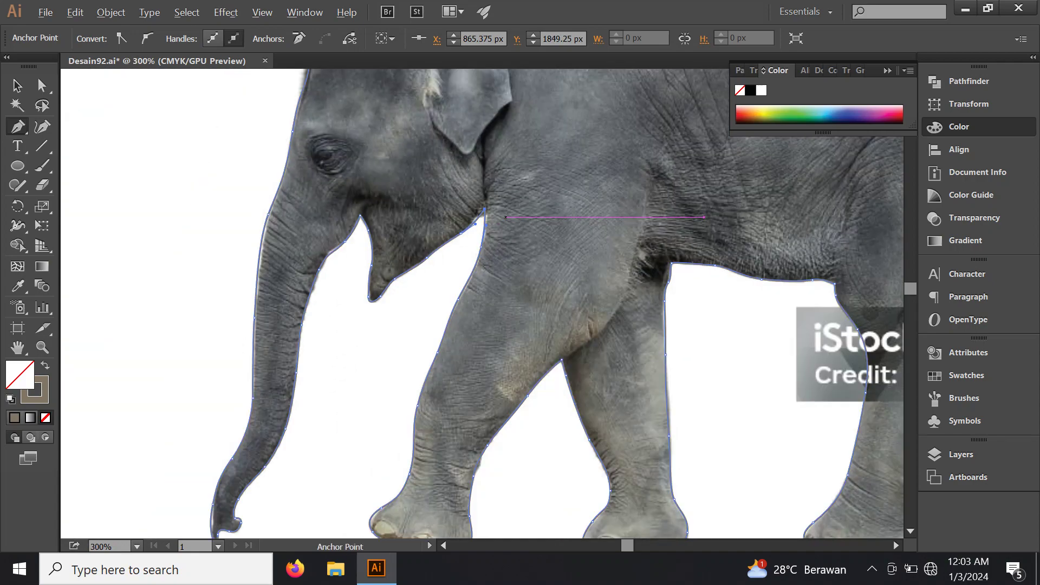
scroll(506, 217, "down", 1)
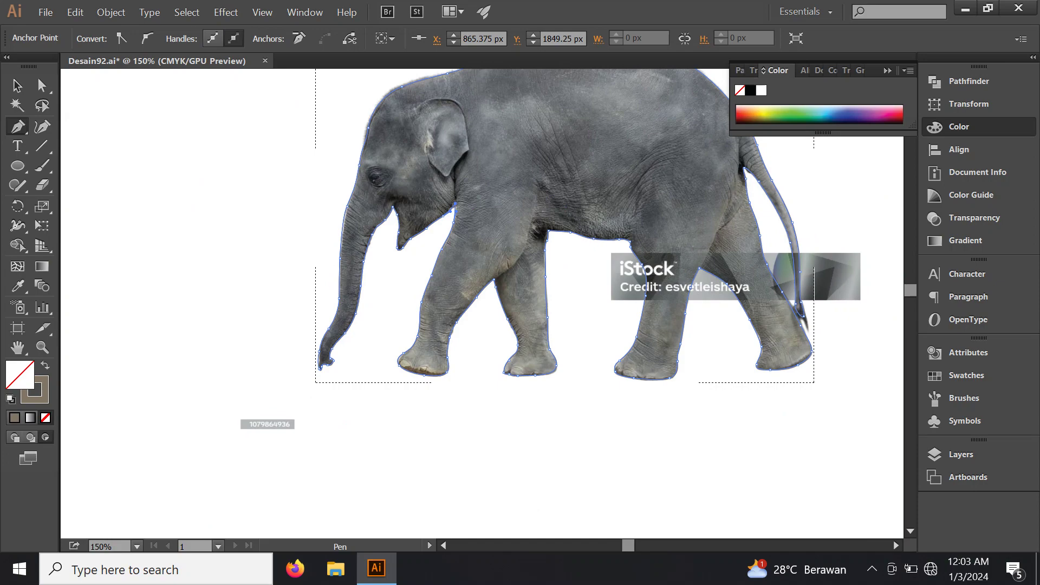
scroll(542, 247, "up", 1)
scroll(517, 268, "up", 1)
scroll(517, 267, "up", 1)
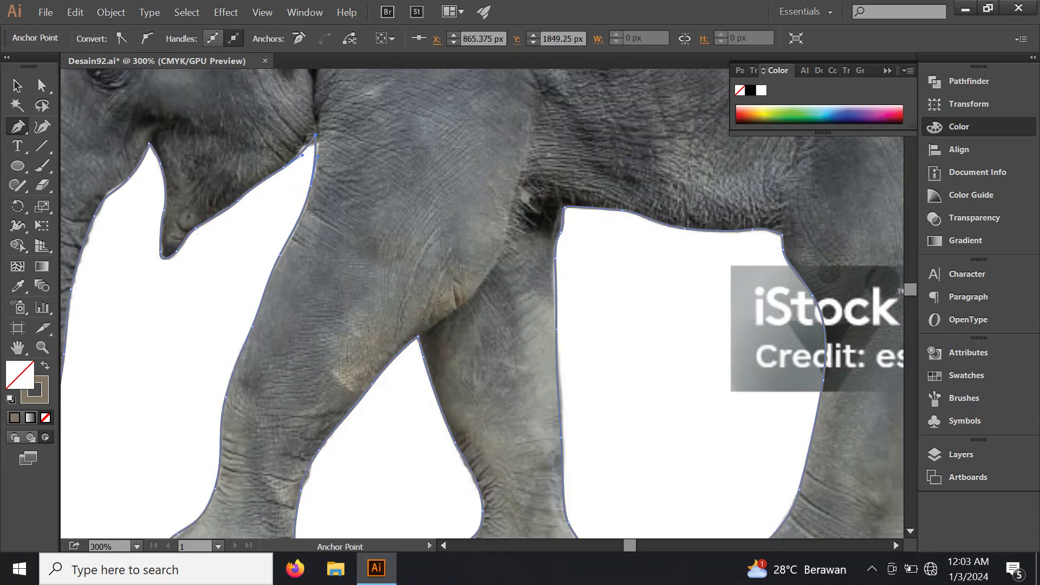
scroll(517, 267, "up", 1)
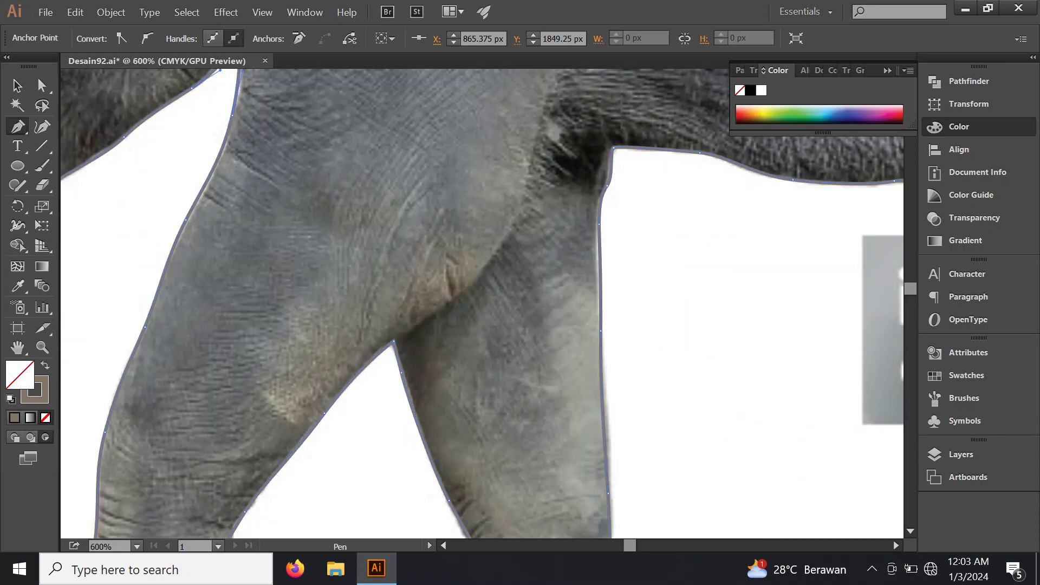
Step: Draw a closed Pen outline around the far front leg, with corner points under its foot
mouse_move(385, 370)
left_mouse_down()
mouse_move(392, 341)
mouse_move(515, 264)
mouse_move(534, 156)
left_mouse_up()
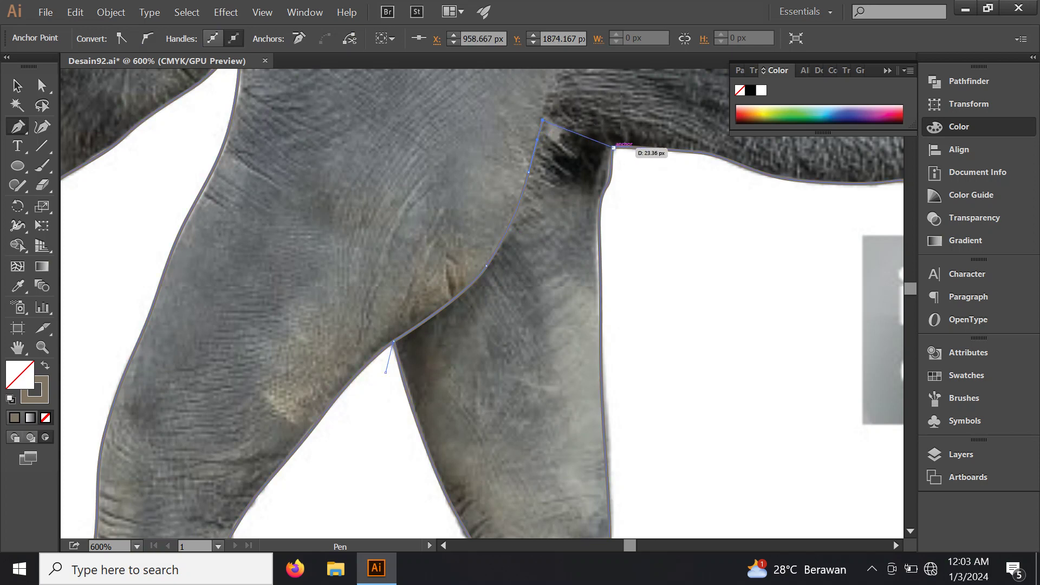
left_click_drag(614, 146, 641, 232)
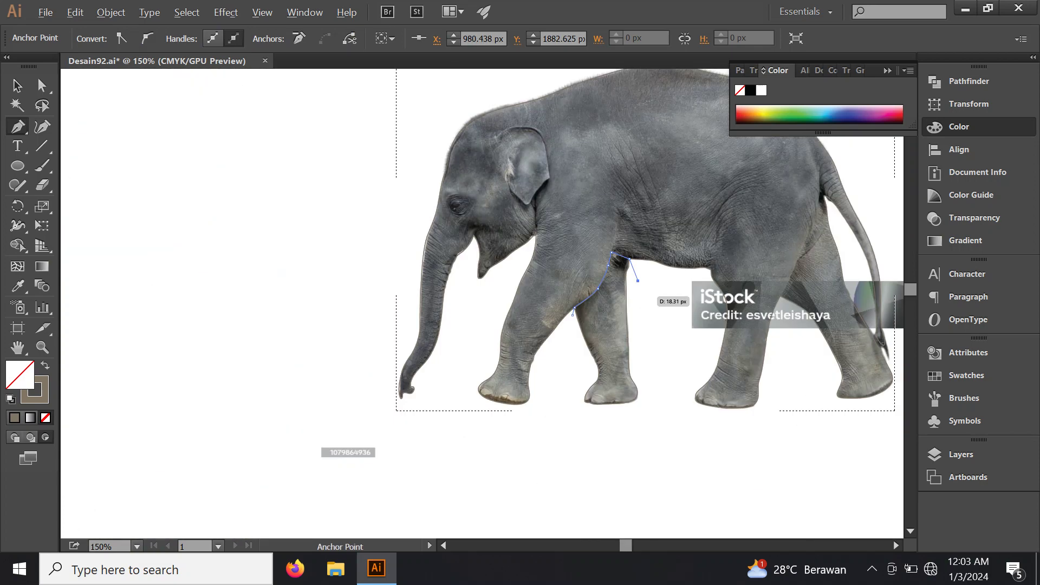
key("ctrl+minus")
key("ctrl+minus")
key("ctrl+minus")
key("ctrl+minus")
key("ctrl+minus")
key("ctrl+minus")
key("ctrl+minus")
key("ctrl+minus")
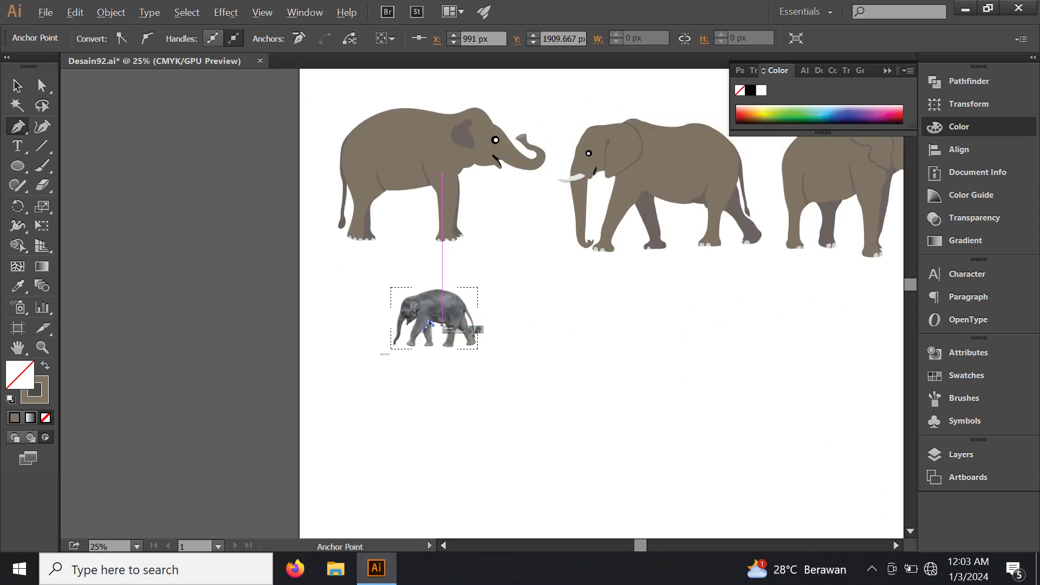
key("ctrl+plus")
key("ctrl+plus")
key("ctrl+plus")
key("ctrl+plus")
key("ctrl+plus")
key("ctrl+plus")
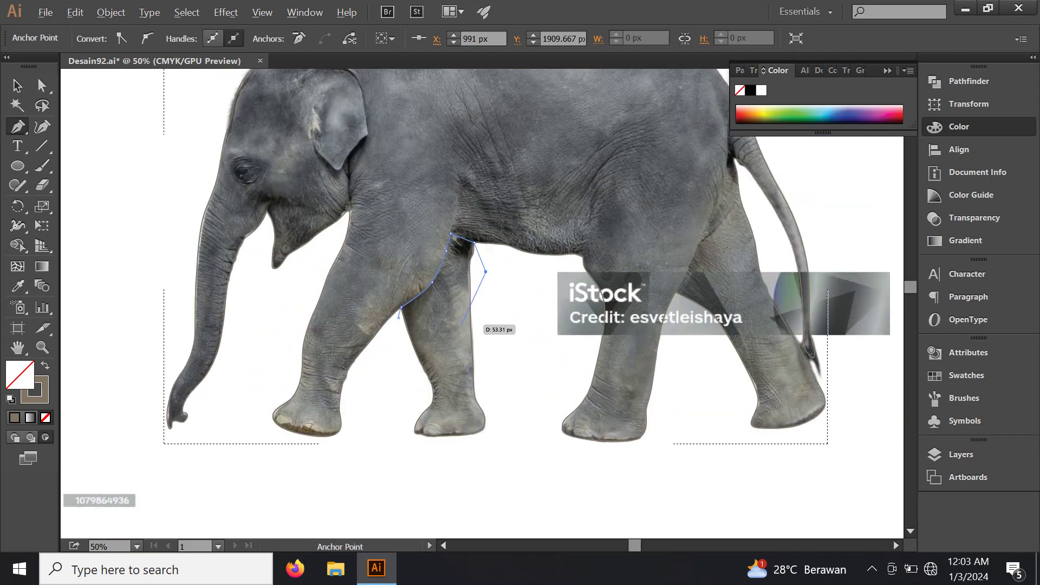
left_click_drag(471, 333, 458, 292)
left_click_drag(486, 336, 492, 385)
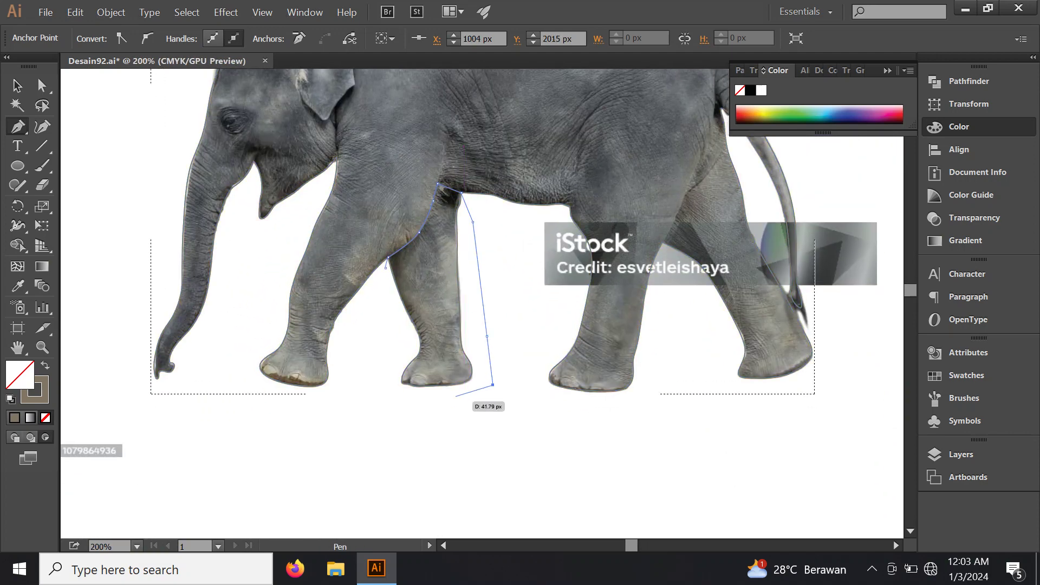
left_click(447, 405)
left_click(380, 391)
left_click_drag(382, 320, 382, 278)
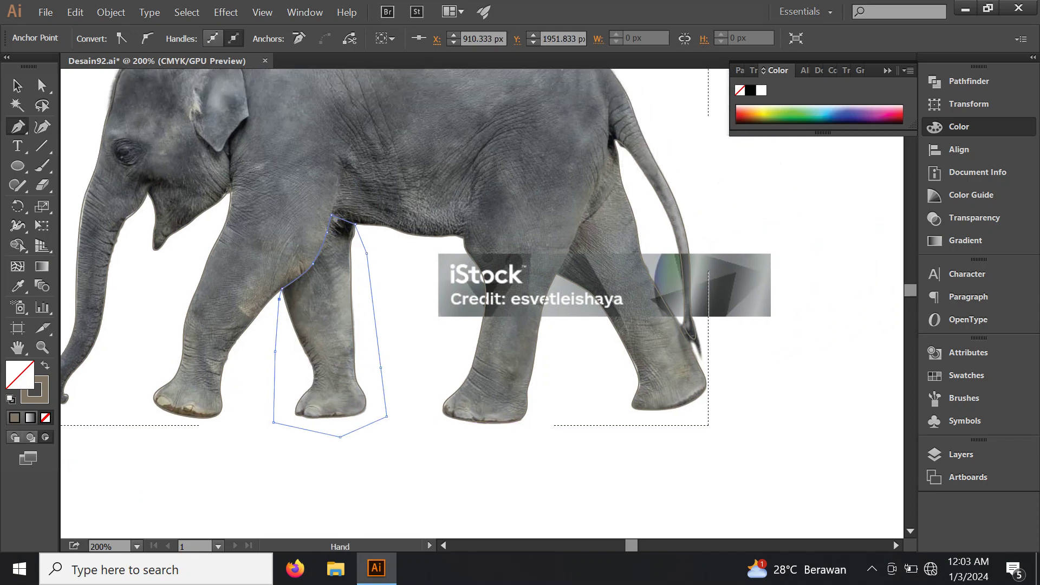
Step: Start a new outline up the hind leg toward the tail base
key("ctrl+plus")
scroll(559, 308, "up", 1)
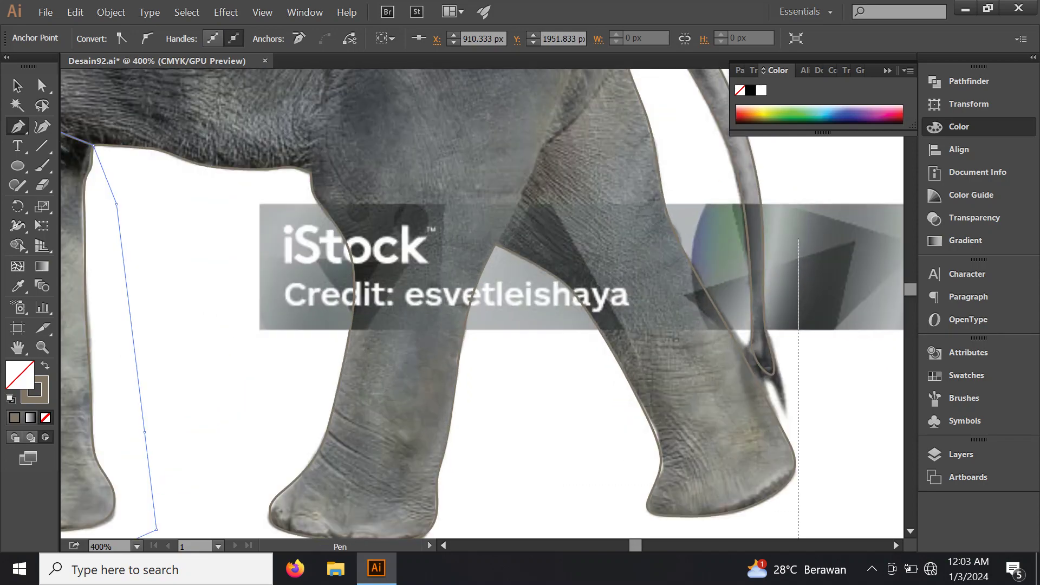
mouse_move(496, 244)
left_mouse_down()
mouse_move(503, 293)
mouse_move(451, 465)
left_mouse_up()
left_click_drag(443, 417, 491, 325)
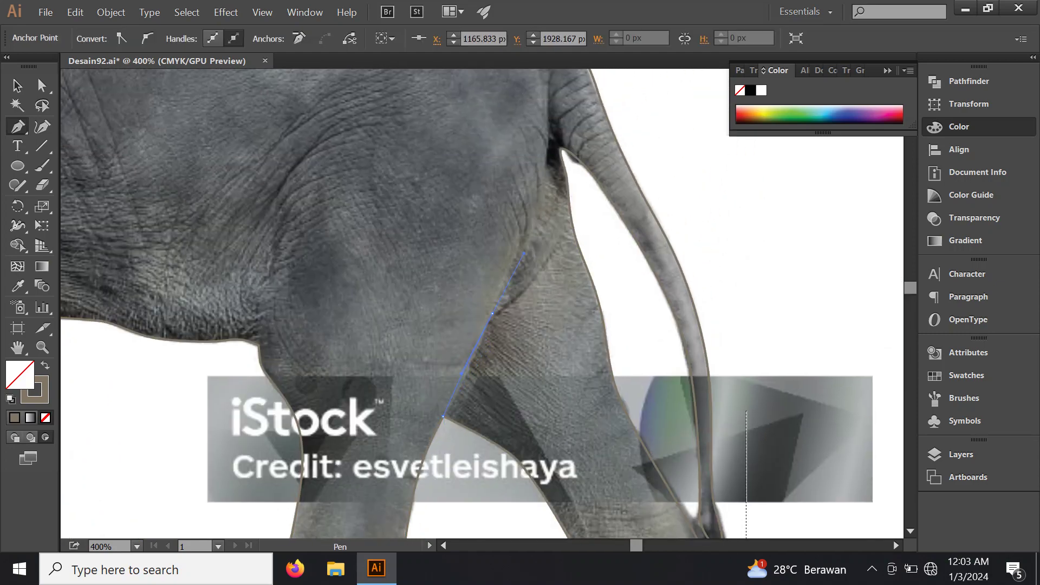
left_click_drag(524, 238, 503, 351)
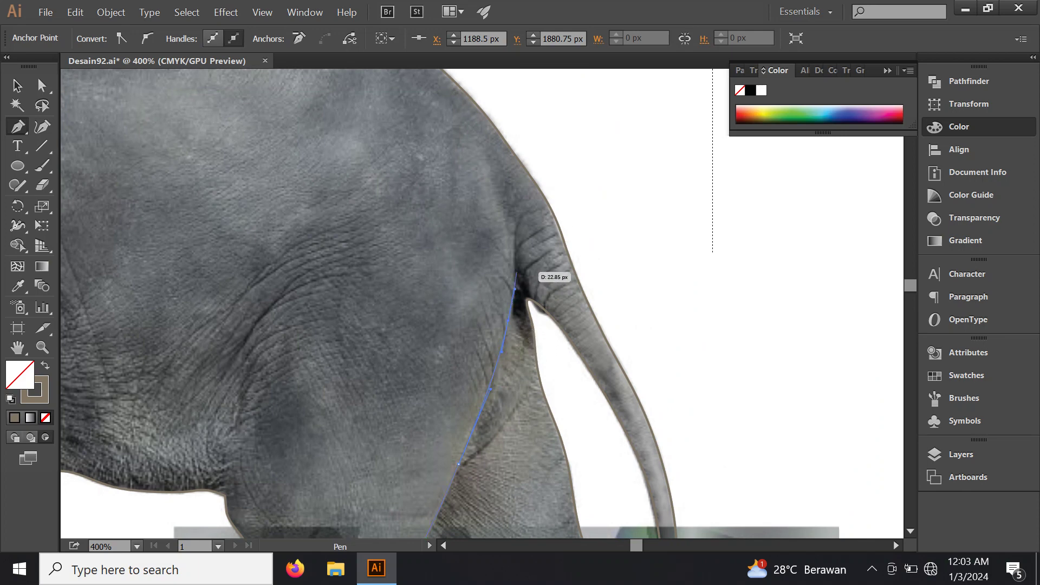
mouse_move(516, 273)
left_mouse_down()
mouse_move(532, 196)
mouse_move(506, 168)
mouse_move(619, 245)
left_mouse_up()
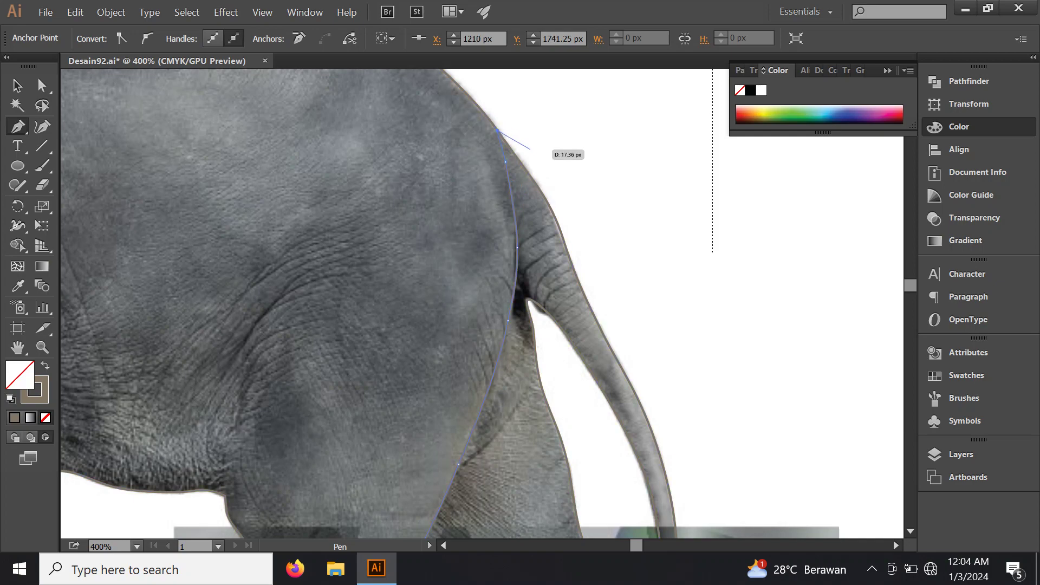
key("ctrl+minus")
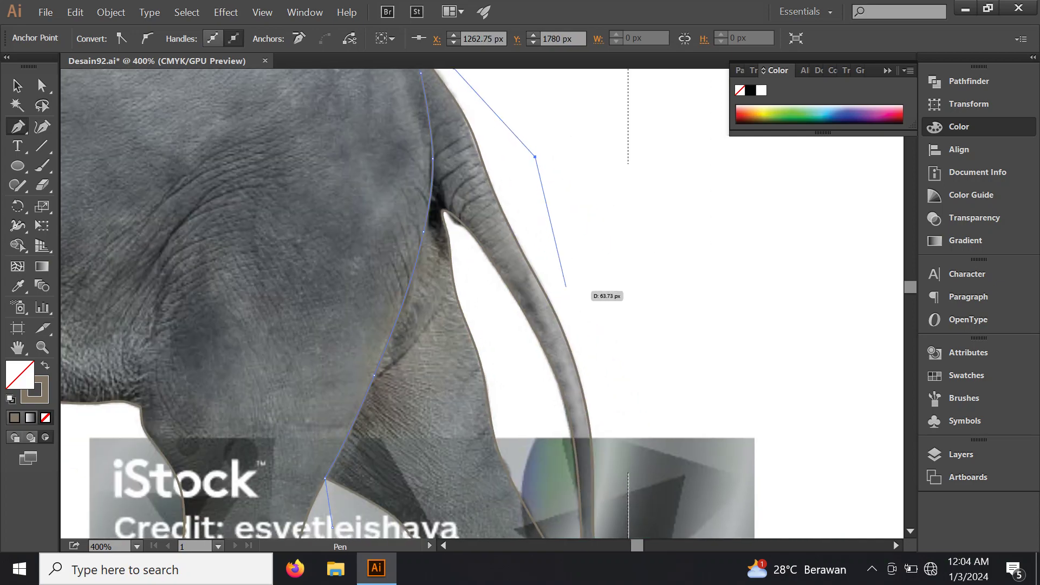
key("ctrl+minus")
key("ctrl+plus")
Step: Curve the outline around the tail and under the hind foot, closing the path
left_click_drag(620, 245, 596, 362)
left_click(617, 336)
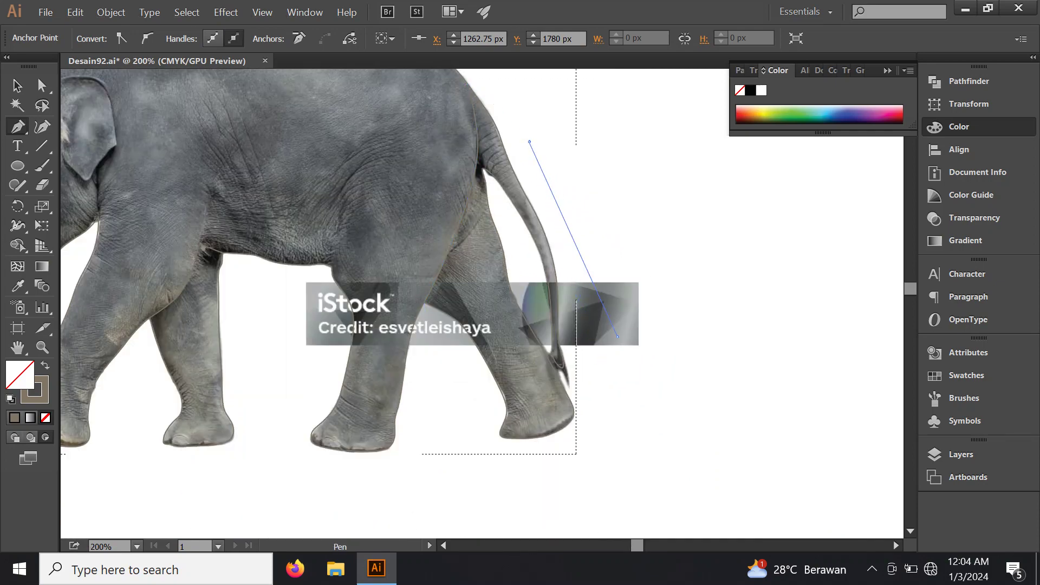
left_click(611, 432)
left_click_drag(551, 467, 481, 453)
left_click(480, 454)
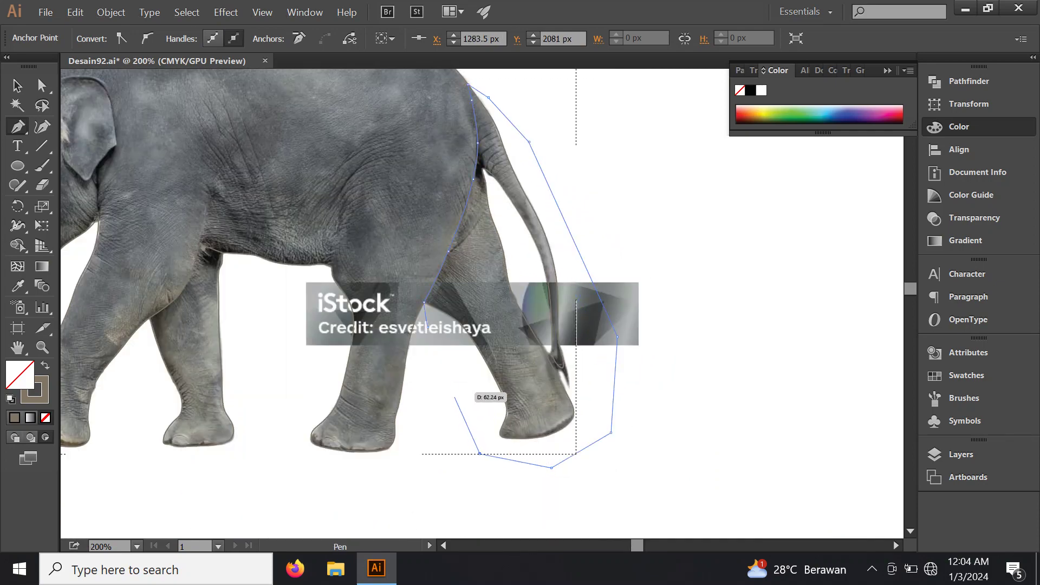
left_click_drag(449, 380, 434, 329)
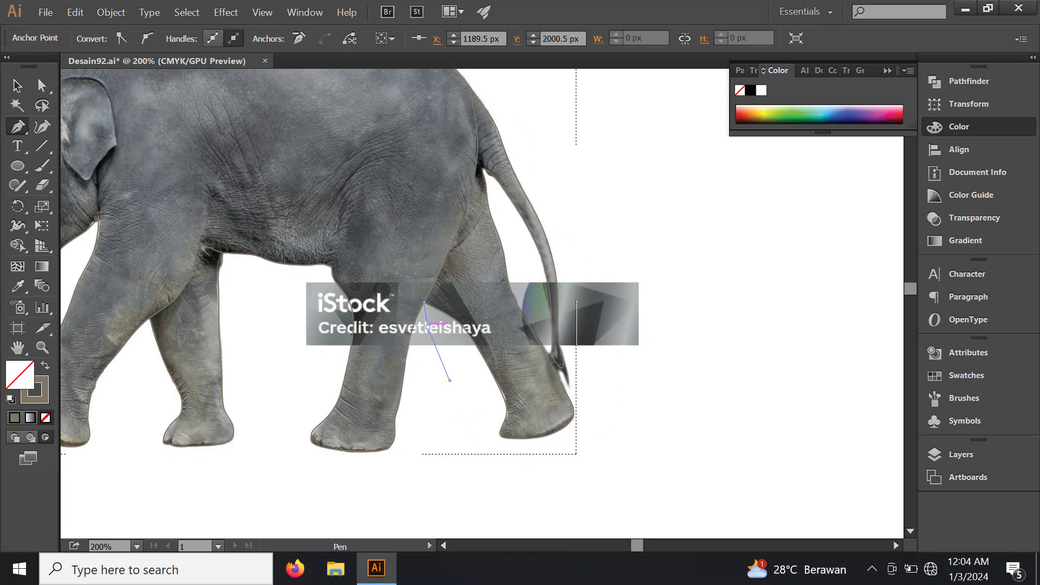
scroll(428, 327, "down", 2)
scroll(428, 326, "down", 1)
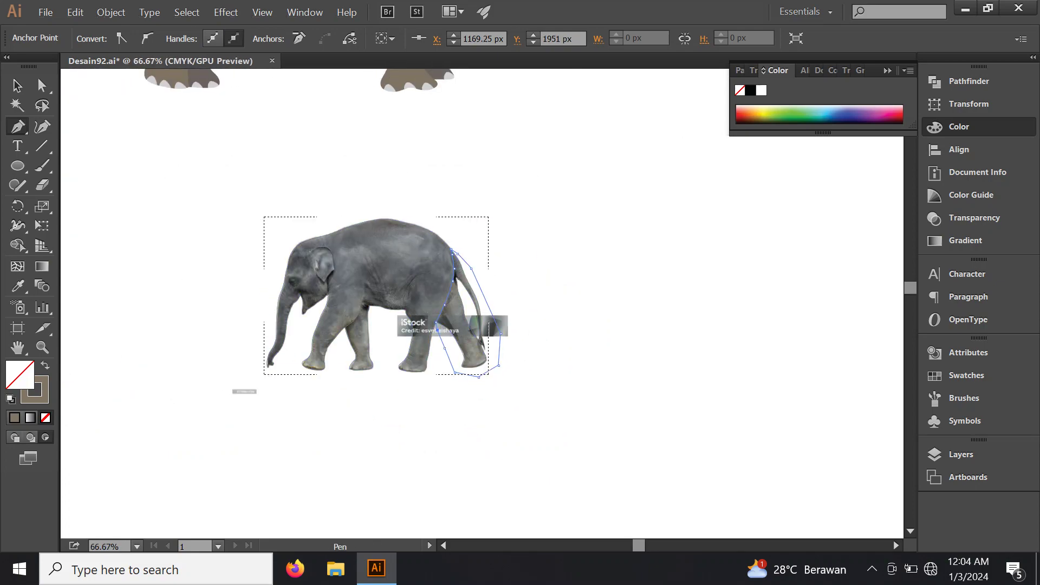
Step: Select the clipped elephant photo with the traced paths and apply Pathfinder Divide
left_click(960, 454)
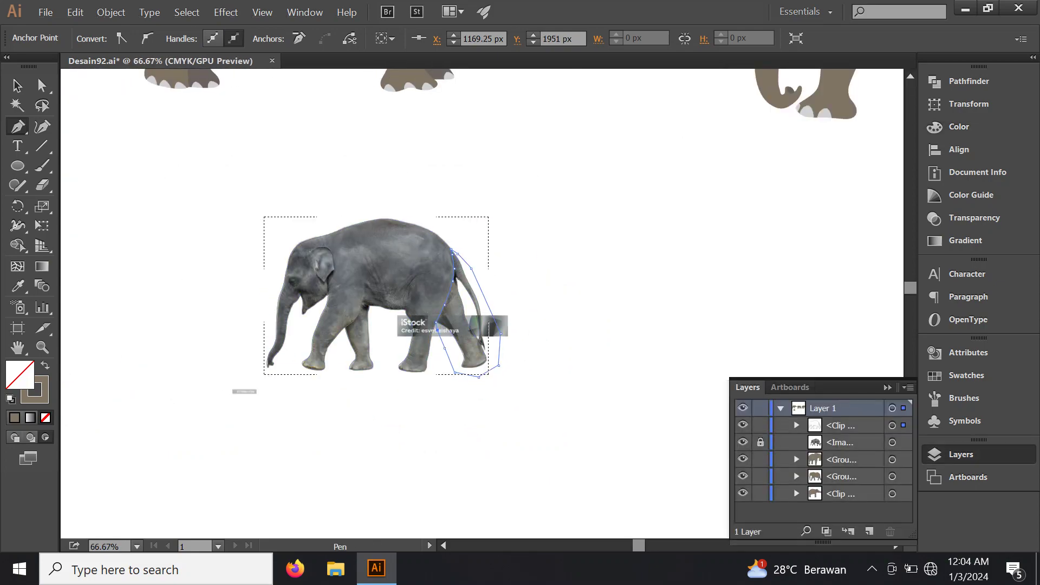
left_click(892, 425)
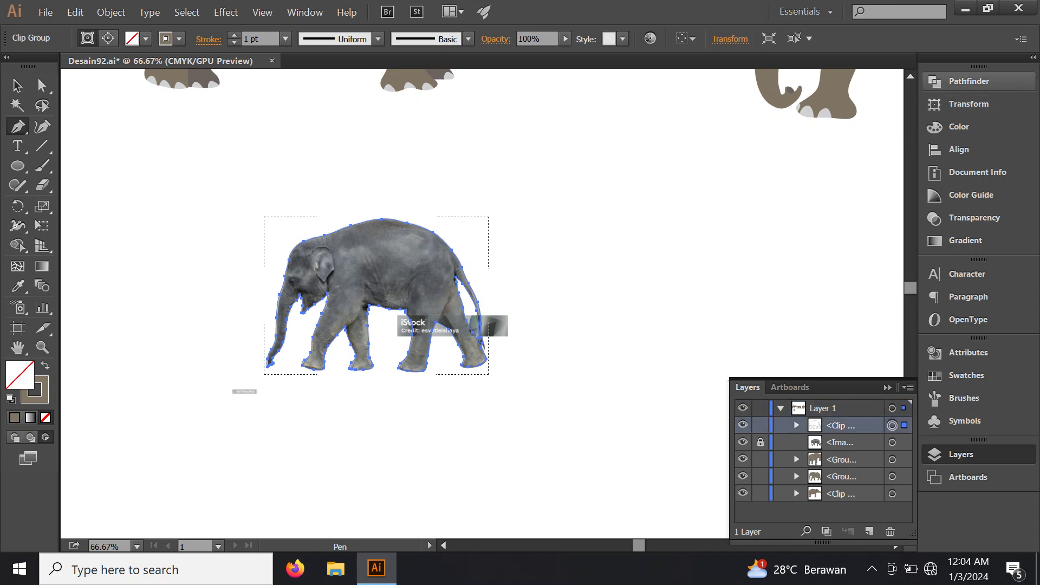
left_click(969, 81)
left_click(747, 143)
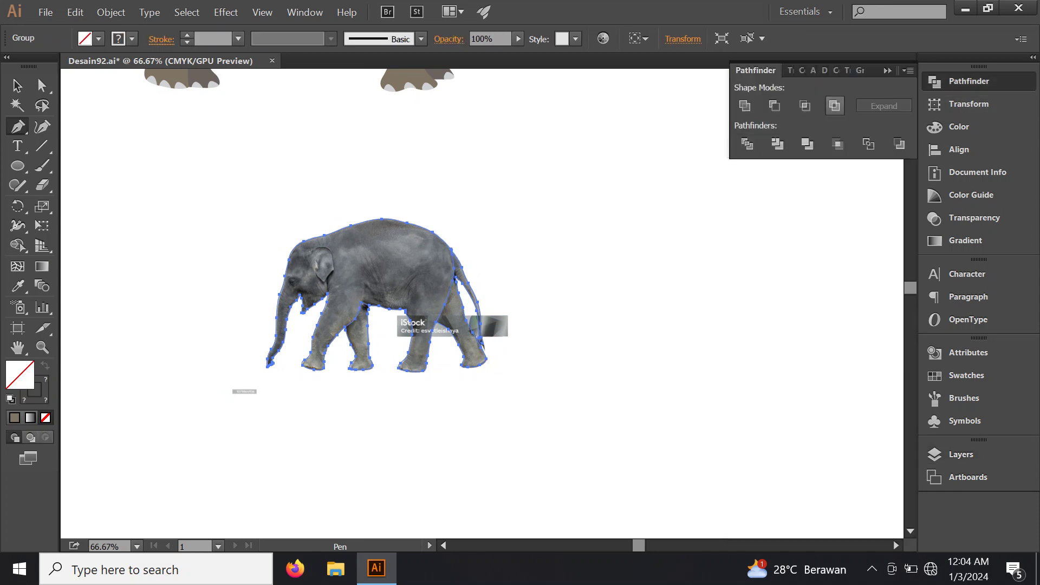
left_click(888, 71)
Step: Ungroup the divided pieces, select the tail-and-hind-leg path in Layers, and zoom out
scroll(392, 323, "up", 2)
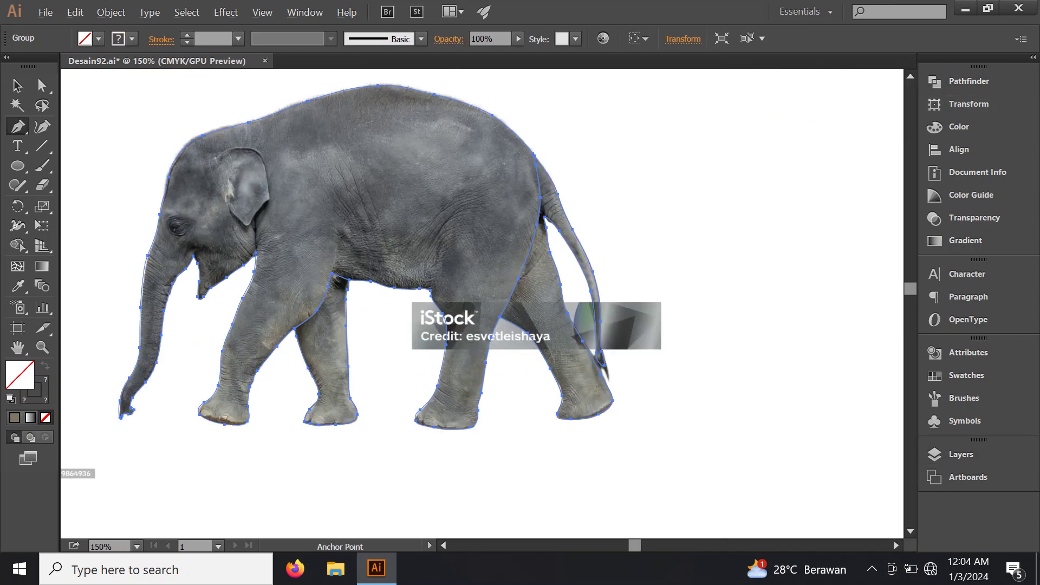
right_click(399, 314)
left_click(441, 402)
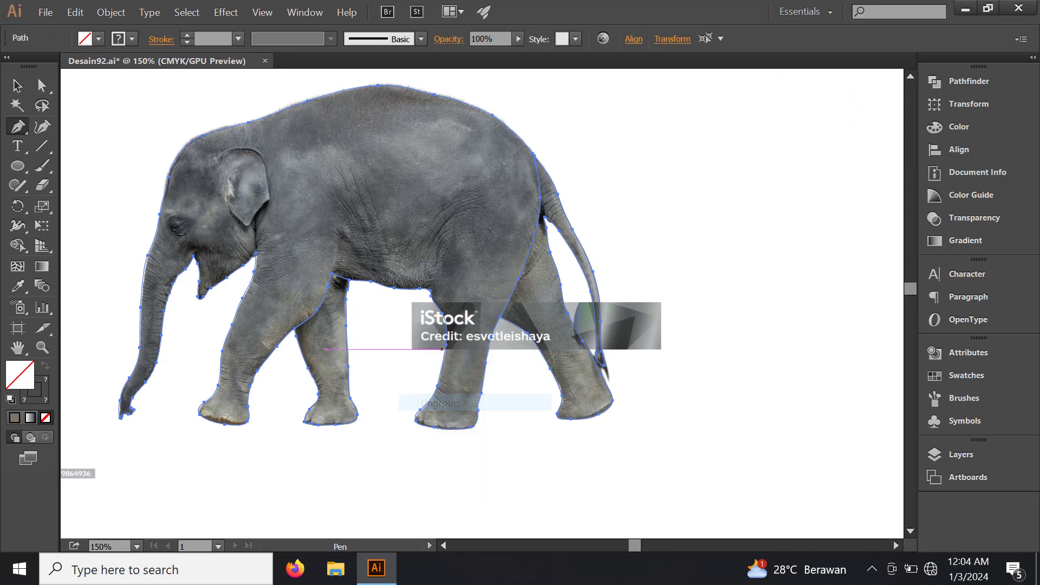
scroll(444, 342, "down", 1)
left_click(961, 454)
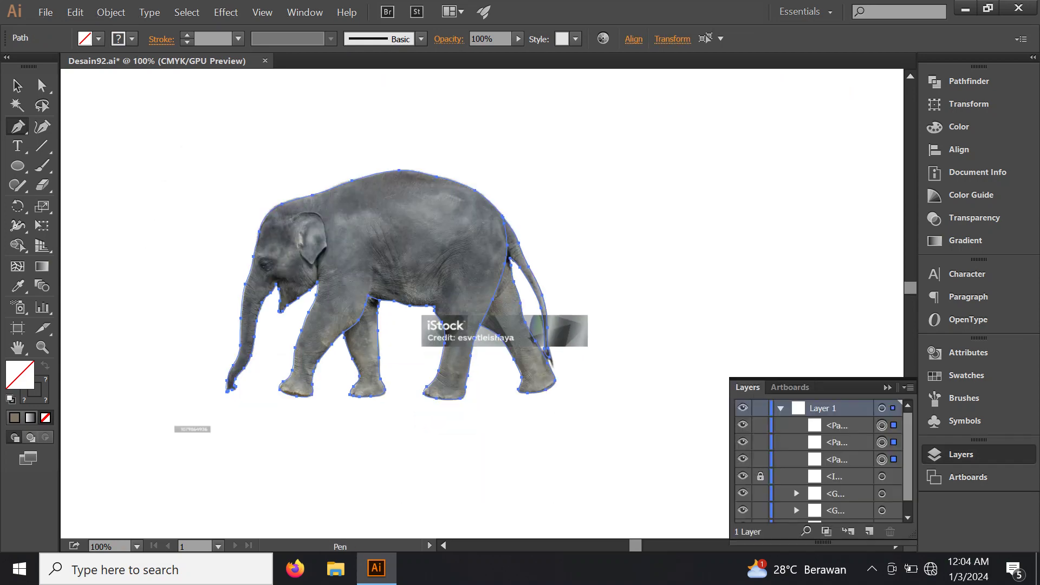
left_click(882, 424)
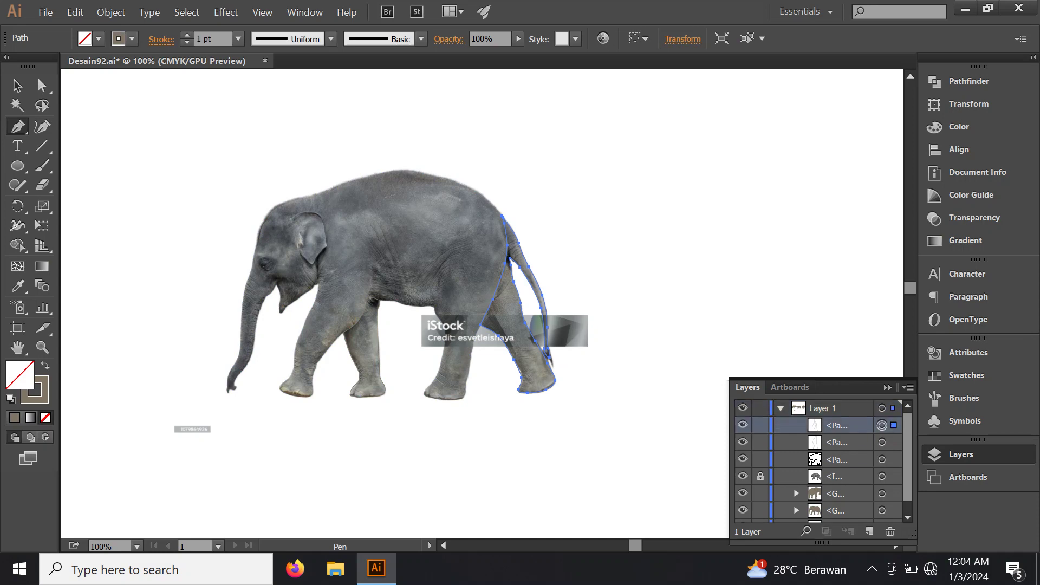
key("ctrl+minus")
scroll(477, 303, "up", 1)
scroll(476, 303, "up", 4)
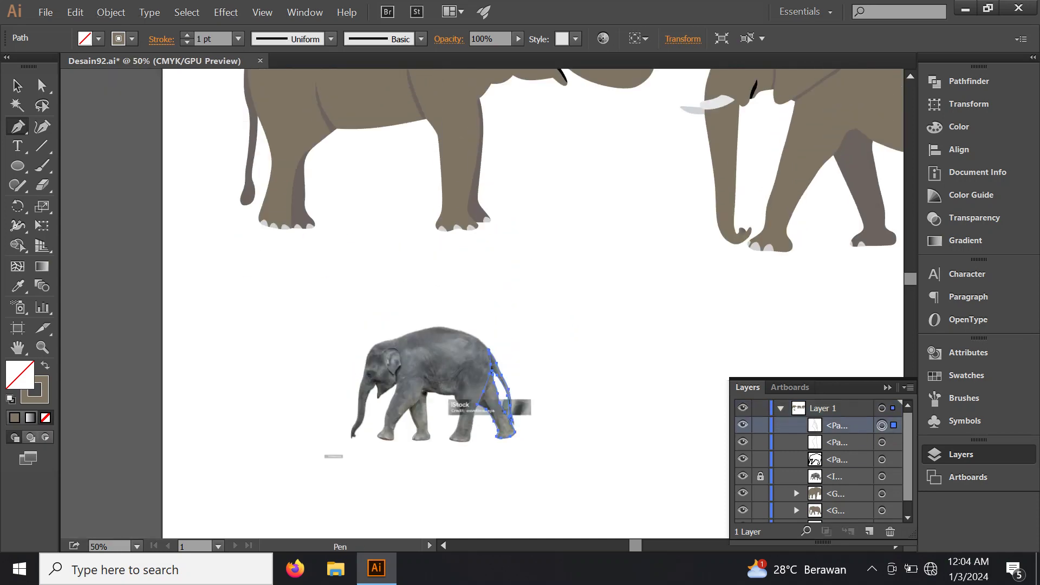
Step: Eyedropper the large elephants' brown onto the hind leg, far front leg and body pieces
left_click(18, 285)
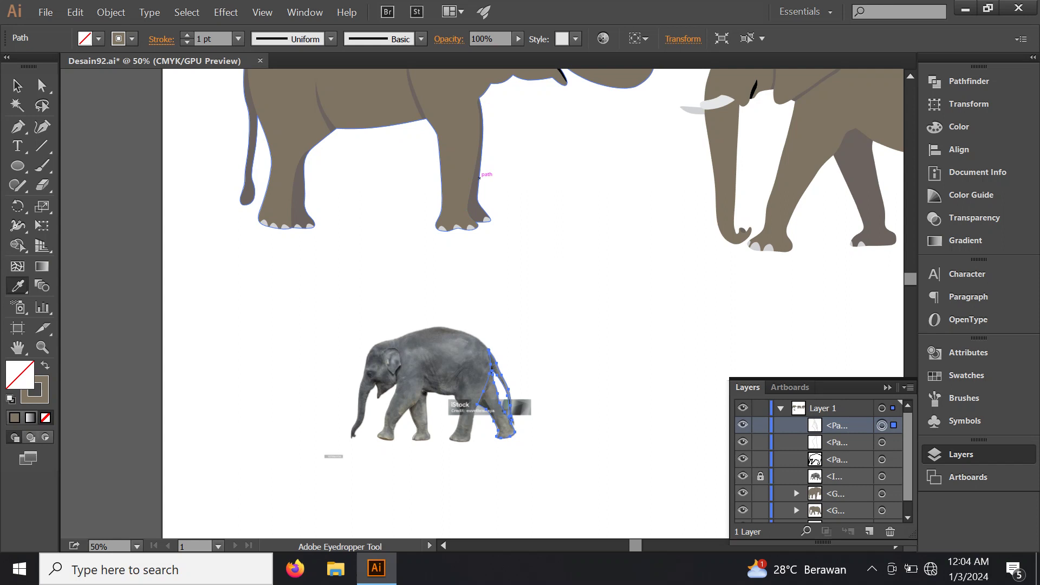
left_click(250, 162)
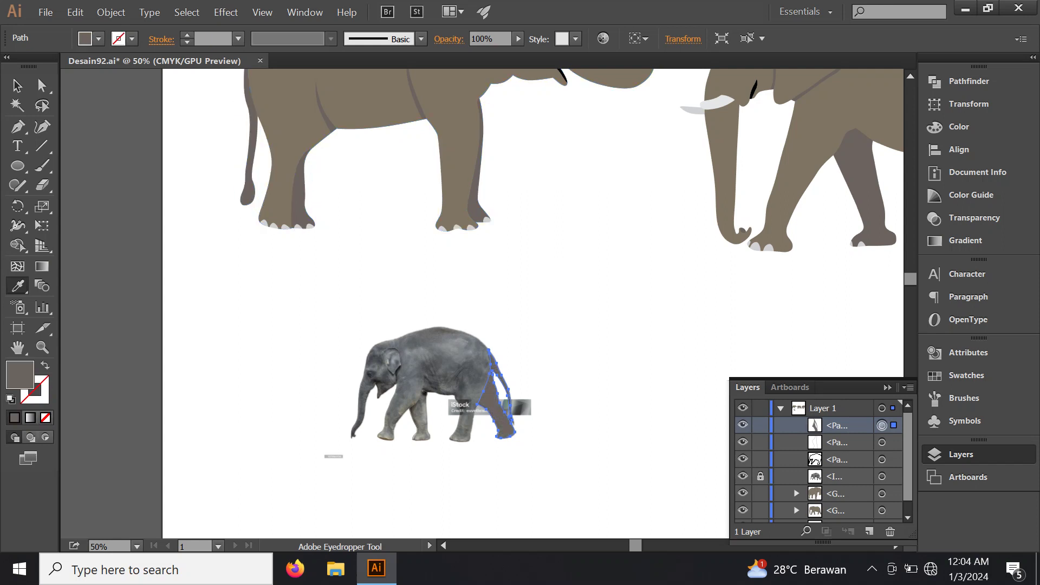
left_click(422, 414, "ctrl")
left_click(499, 401)
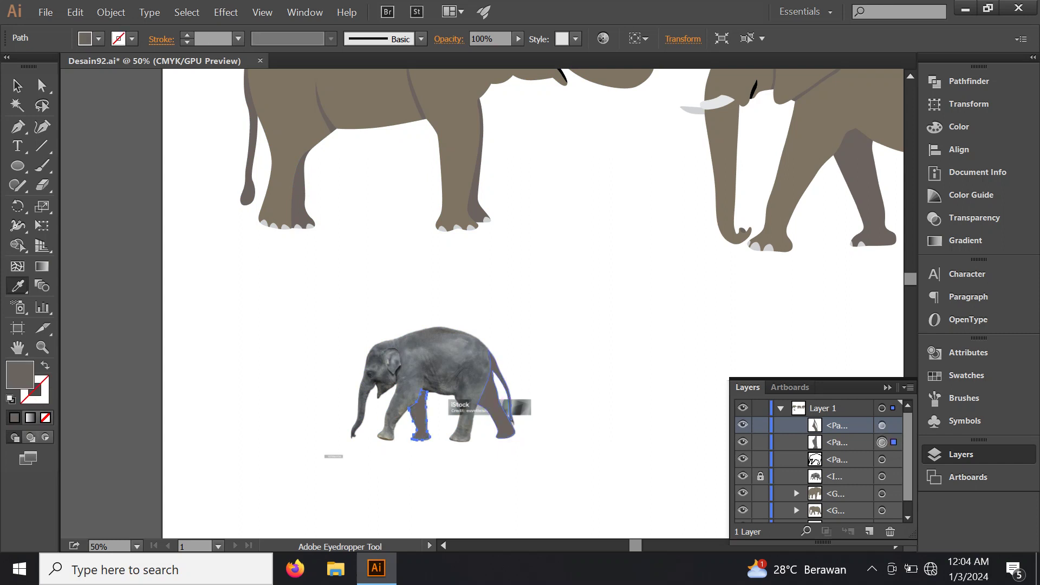
scroll(499, 401, "down", 2)
left_click(374, 352, "ctrl")
scroll(396, 150, "up", 3)
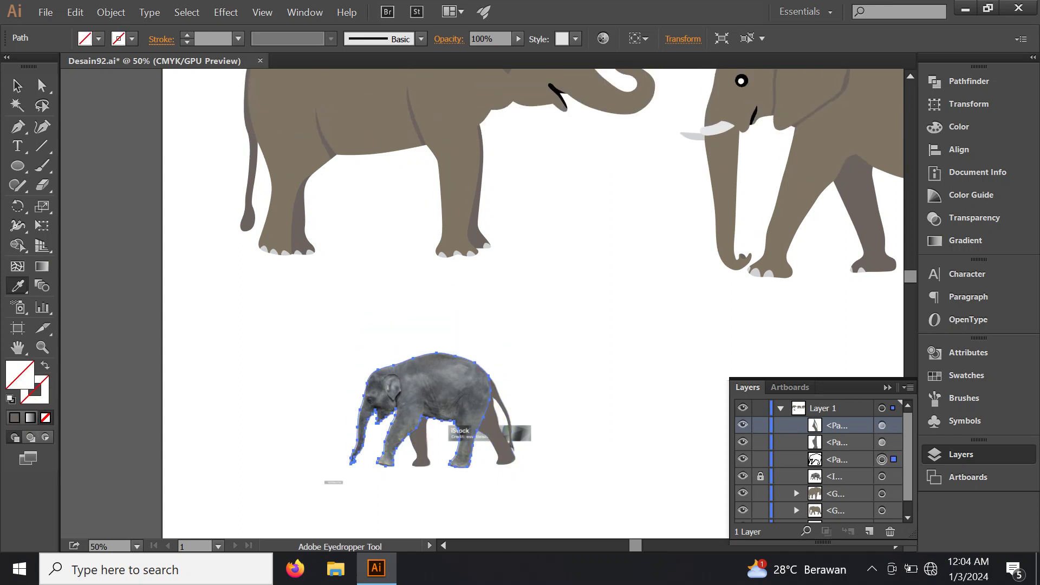
left_click(396, 150)
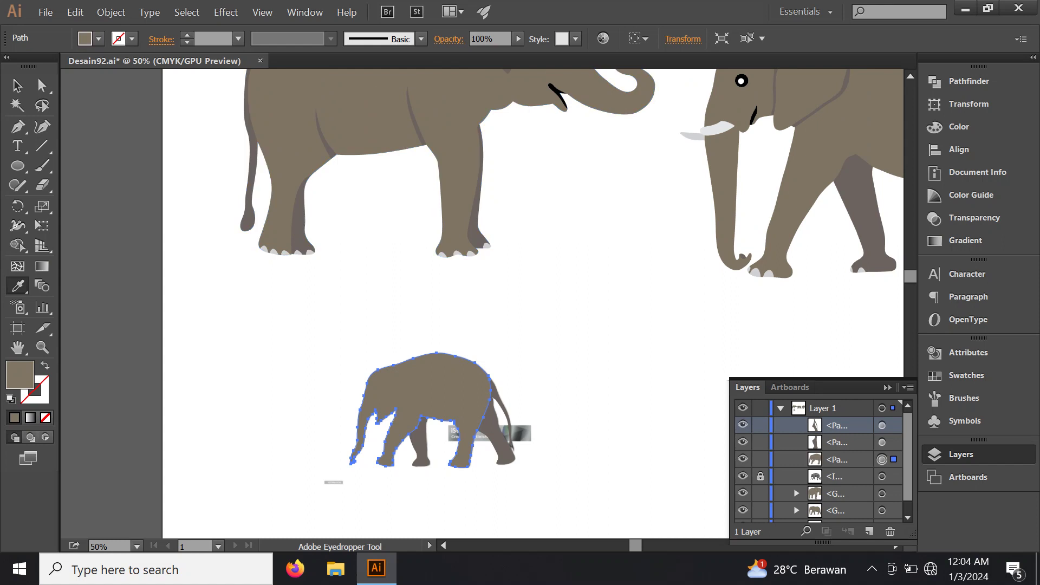
scroll(392, 383, "down", 2)
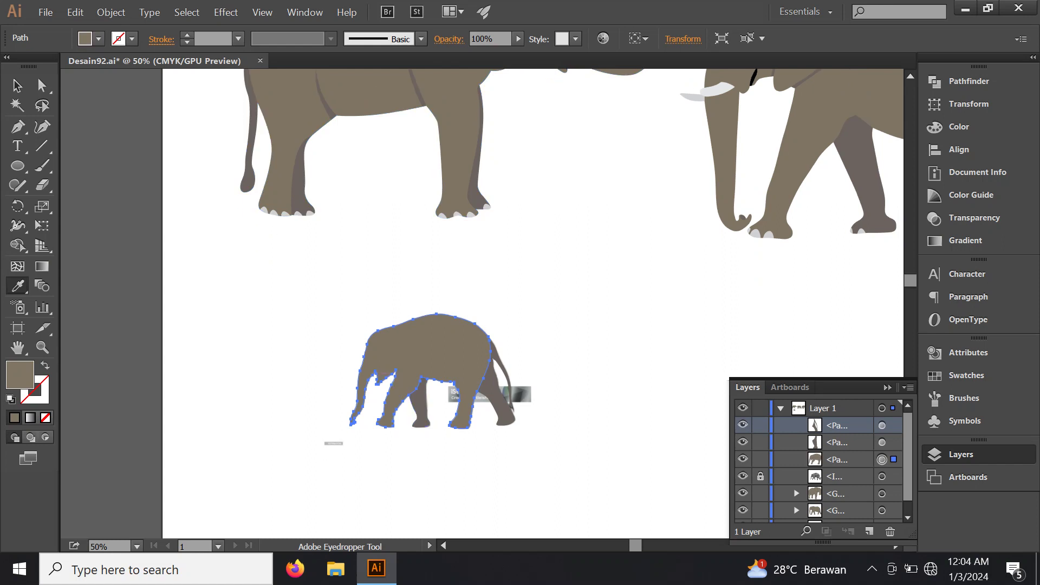
left_click(497, 391, "ctrl")
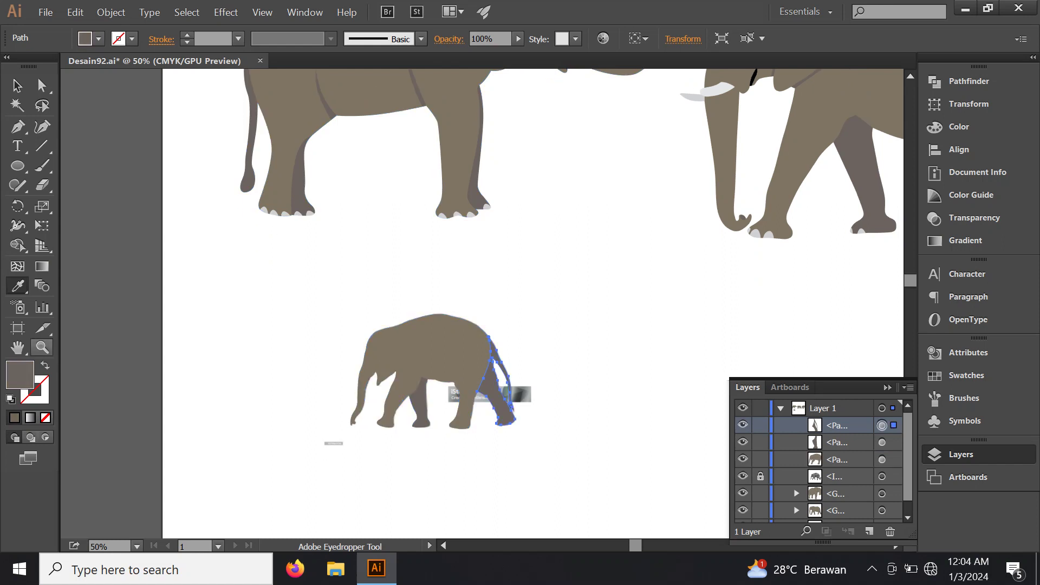
Step: Swap the back hind leg's fill to none with Shift+X and zoom into its foot
key("shift+x")
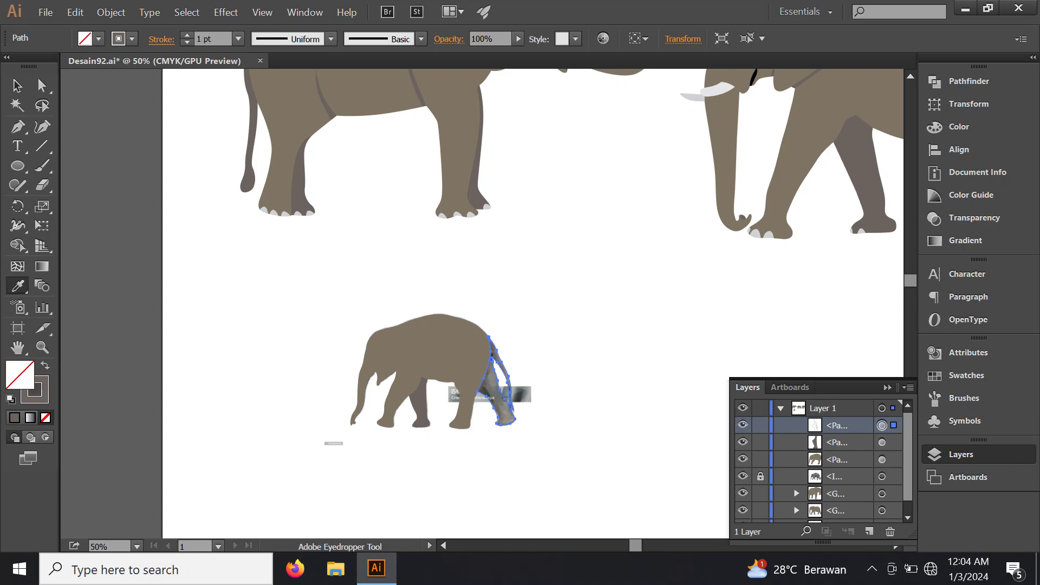
key("ctrl+plus")
key("ctrl+plus")
key("ctrl+plus")
key("ctrl+plus")
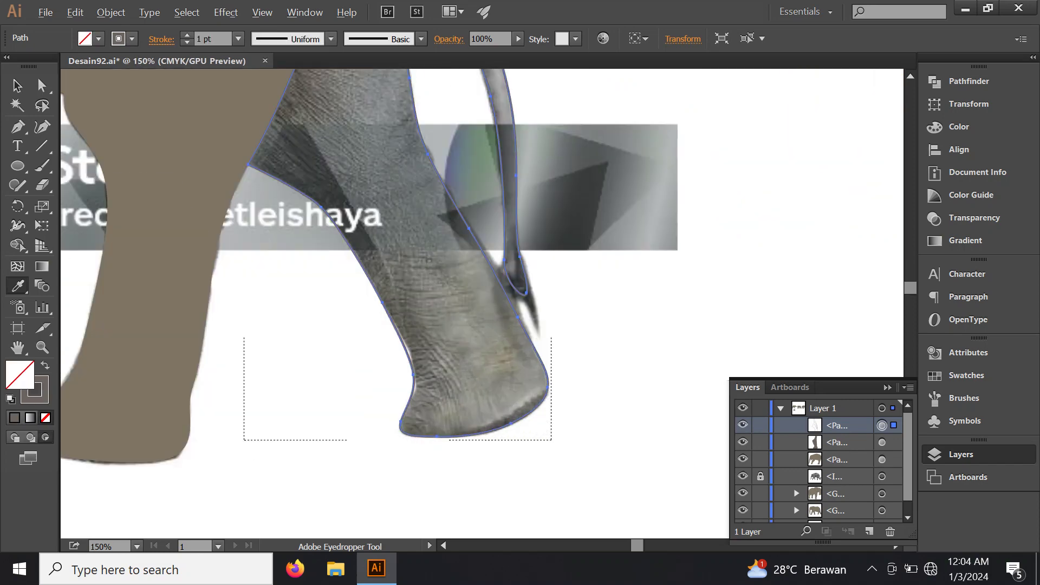
key("ctrl+plus")
Step: Using Pen in Draw Inside mode, trace the toenail curve at the foot's tip, then zoom out
key("p")
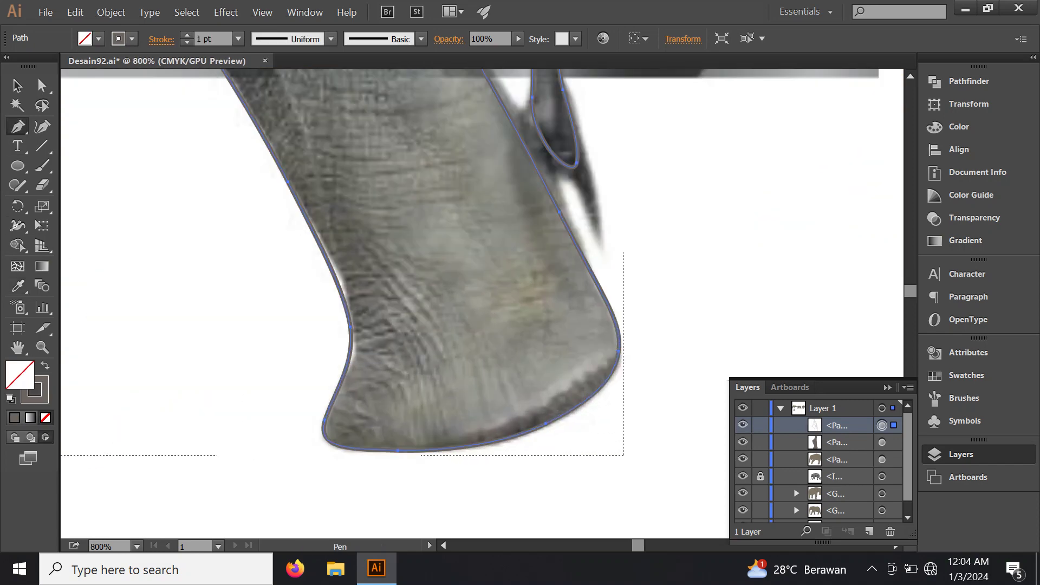
key("shift+d")
key("shift+d")
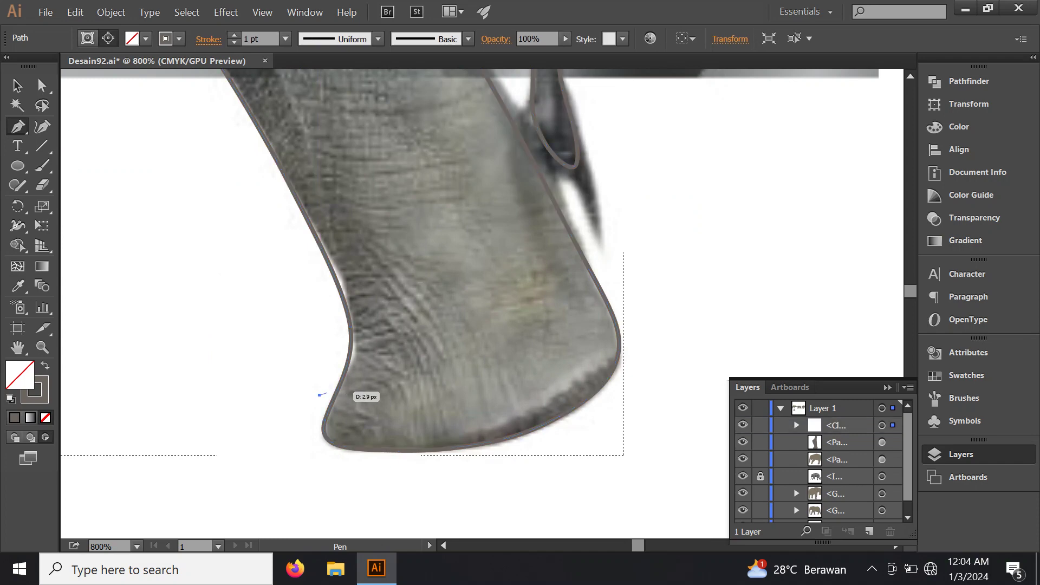
mouse_move(319, 395)
left_mouse_down()
mouse_move(360, 401)
mouse_move(363, 459)
mouse_move(306, 449)
mouse_move(341, 394)
mouse_move(359, 402)
left_mouse_up()
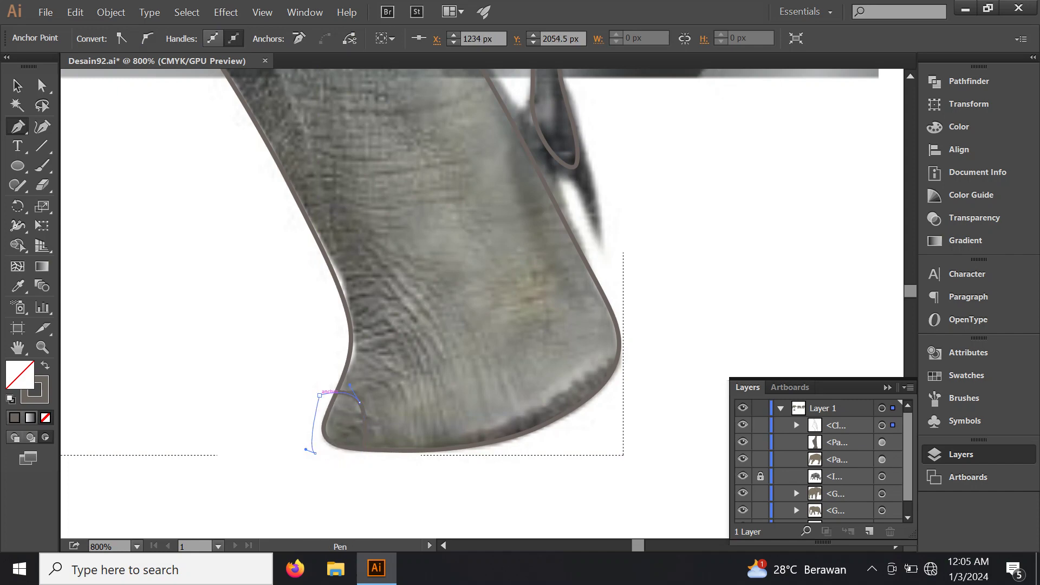
key("i")
key("ctrl+minus")
key("ctrl+minus")
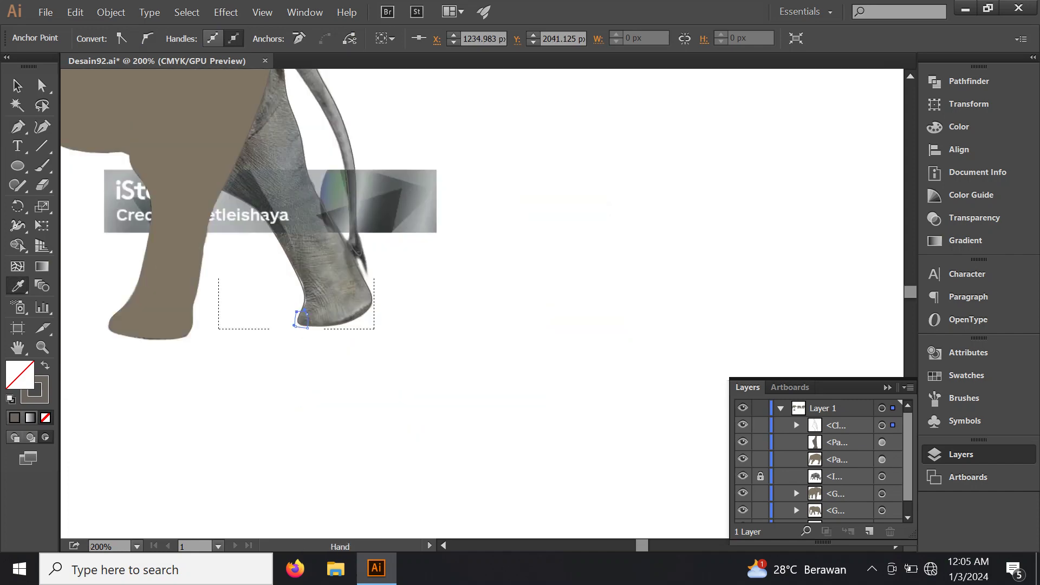
key("ctrl+minus")
key("ctrl+minus")
key("ctrl+minus")
key("ctrl+minus")
key("ctrl+minus")
Step: Colour the hind foot's toenail light grey, sampled from a big elephant's toenail
scroll(482, 303, "up", 3)
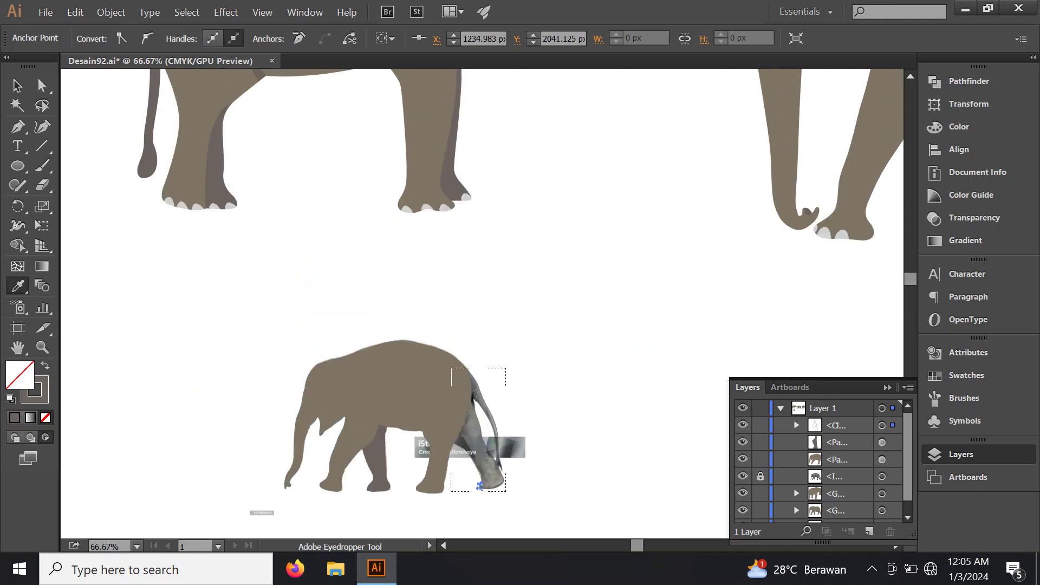
key("ctrl+plus")
key("ctrl+plus")
key("ctrl+plus")
left_click(394, 131)
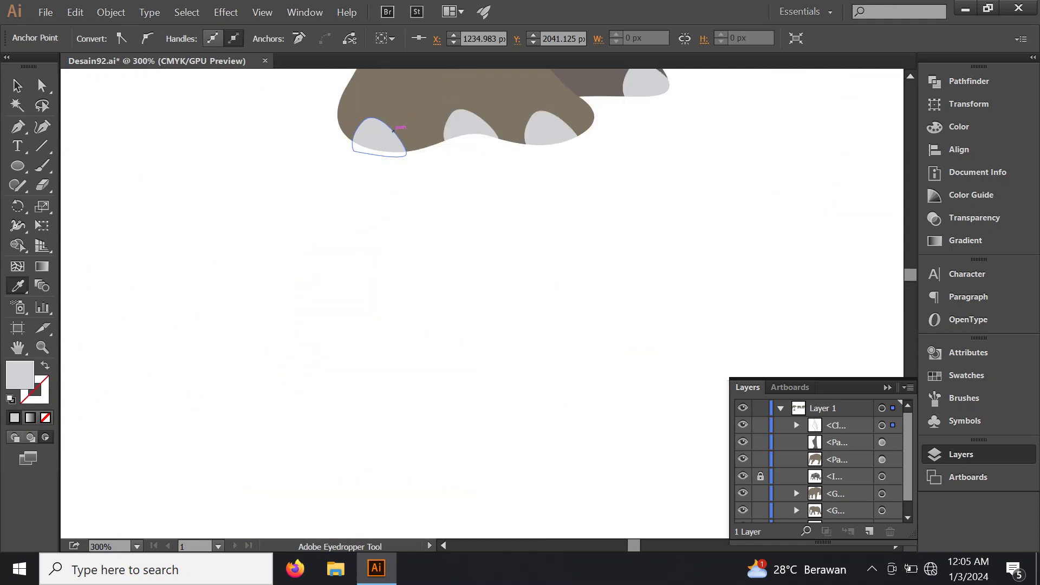
key("ctrl+minus")
key("ctrl+minus")
key("ctrl+minus")
Step: Refill the baby elephant's hind leg with the dark brown-grey
scroll(488, 411, "down", 3)
scroll(508, 384, "down", 2)
key("ctrl+plus")
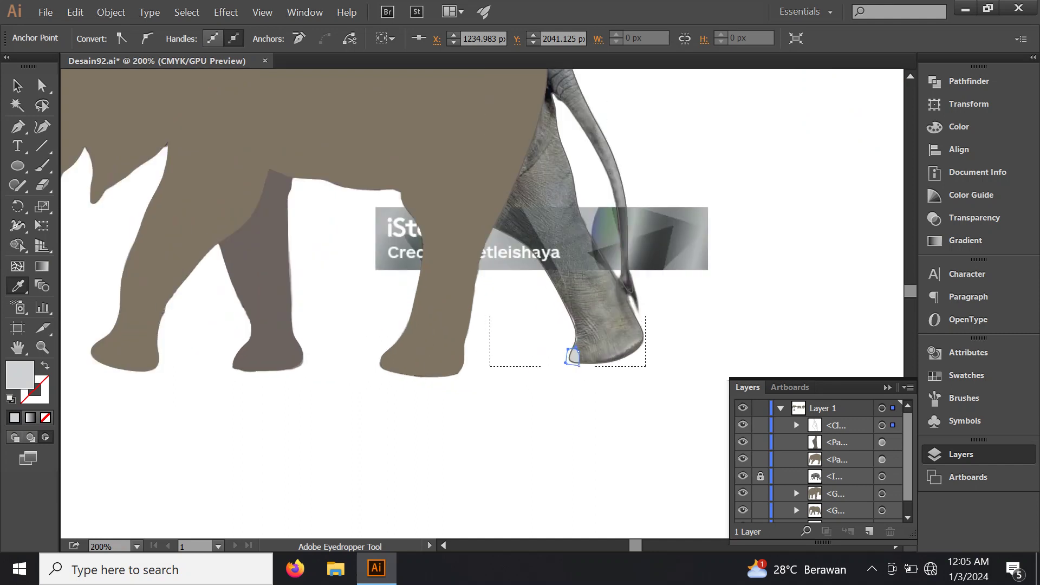
left_click(881, 442)
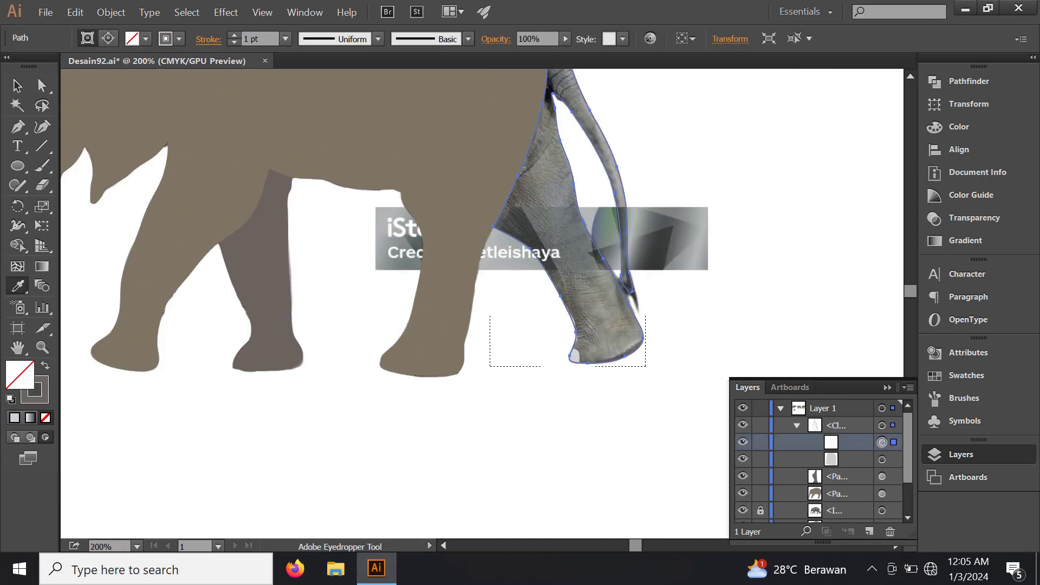
left_click(263, 282)
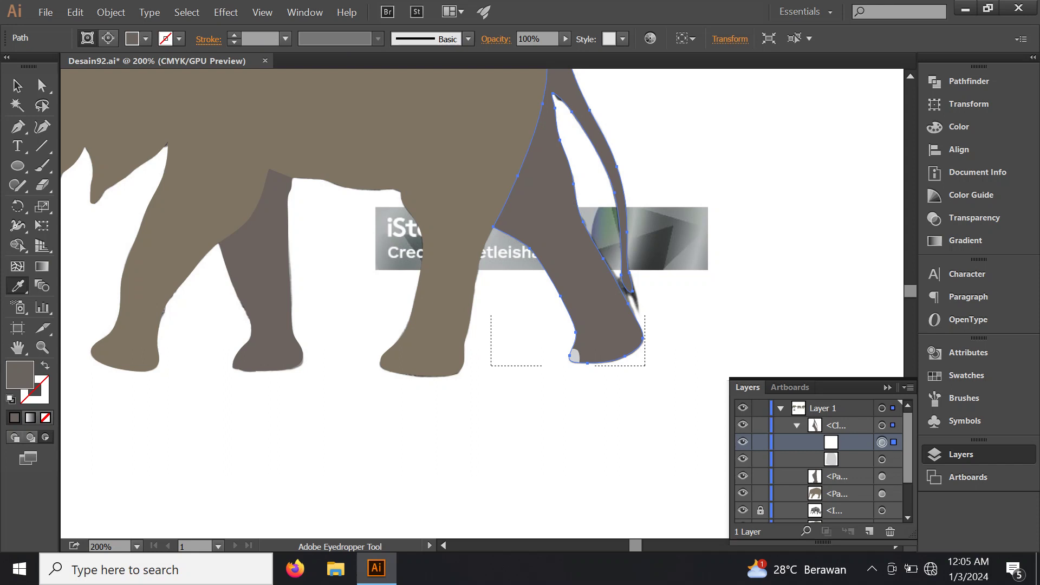
Step: Remove the fill from the next darker leg so the photo shows through
left_click(263, 282, "ctrl")
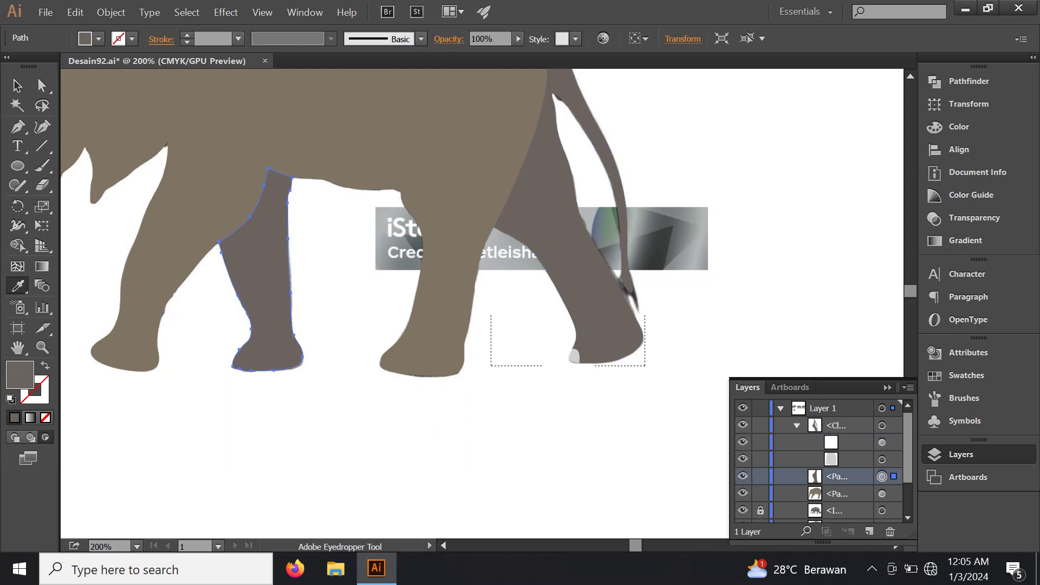
left_click(797, 426)
key("ctrl+z")
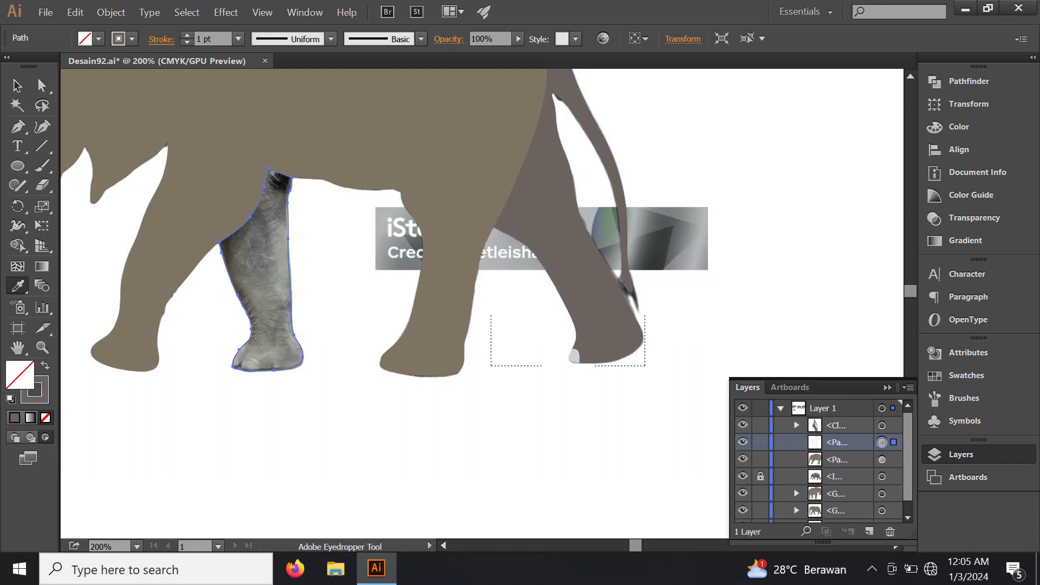
Step: Draw the first toenail on the far front foot and fill it light grey
scroll(108, 403, "up", 1)
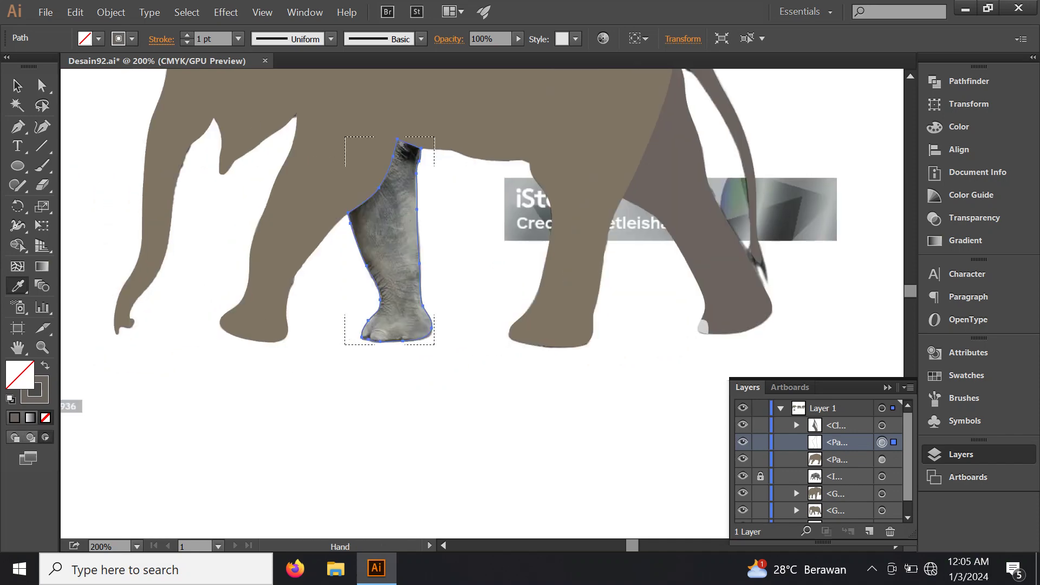
scroll(108, 403, "up", 2)
scroll(378, 341, "up", 3)
scroll(377, 341, "up", 2)
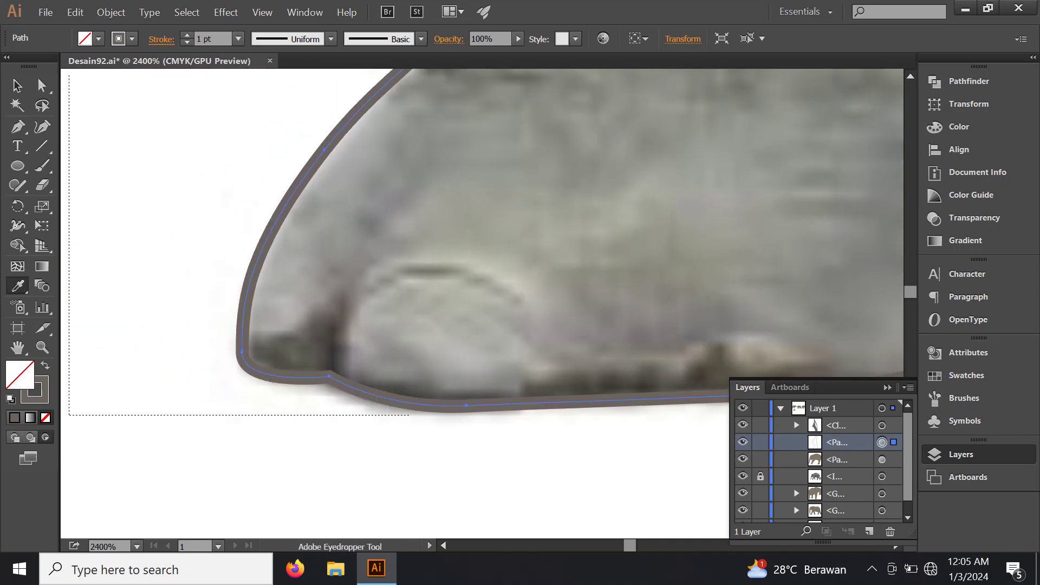
scroll(377, 341, "up", 1)
key("p")
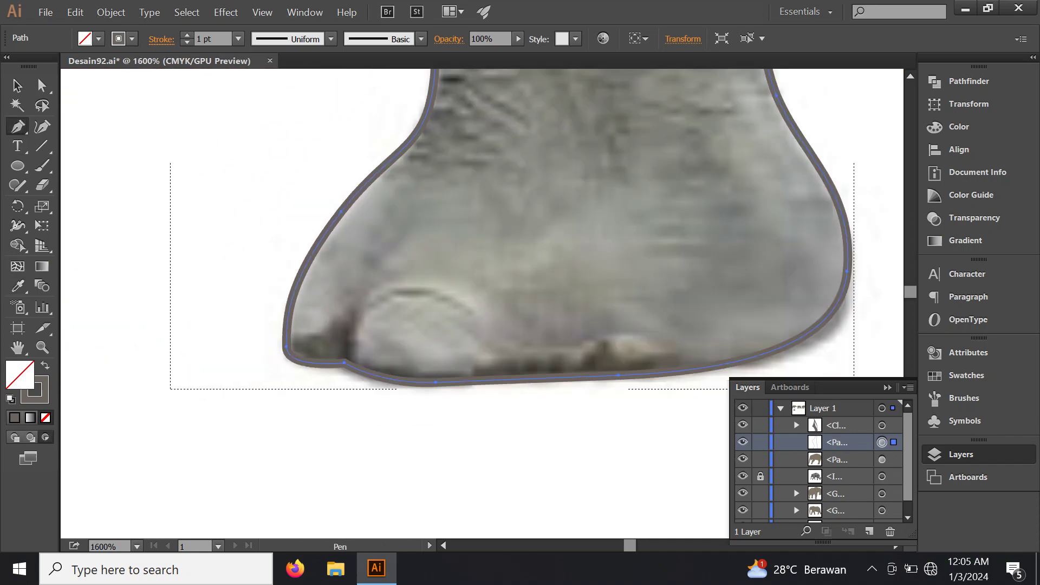
left_click(272, 276)
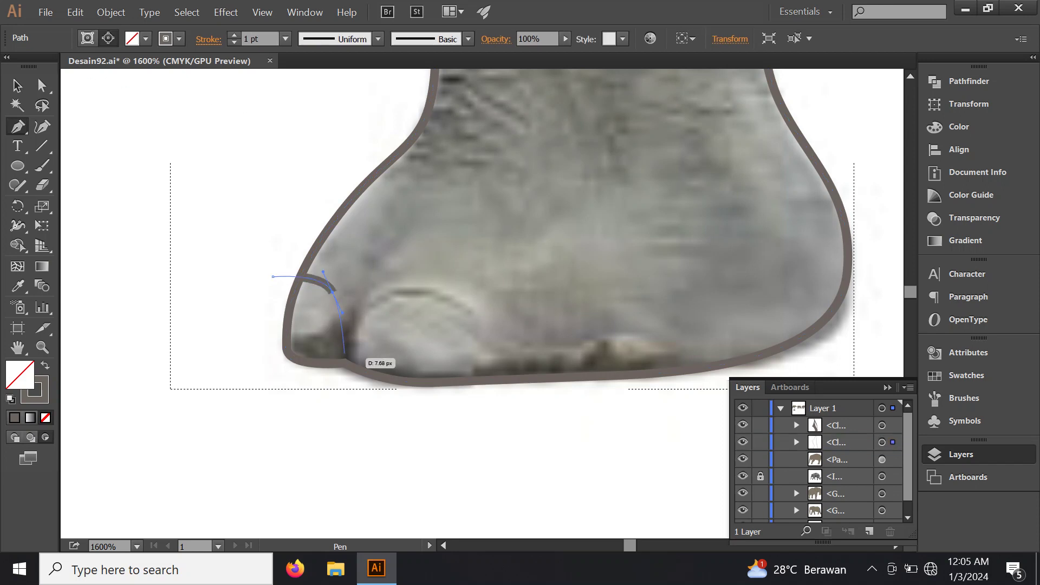
left_click(340, 377)
left_click(275, 378)
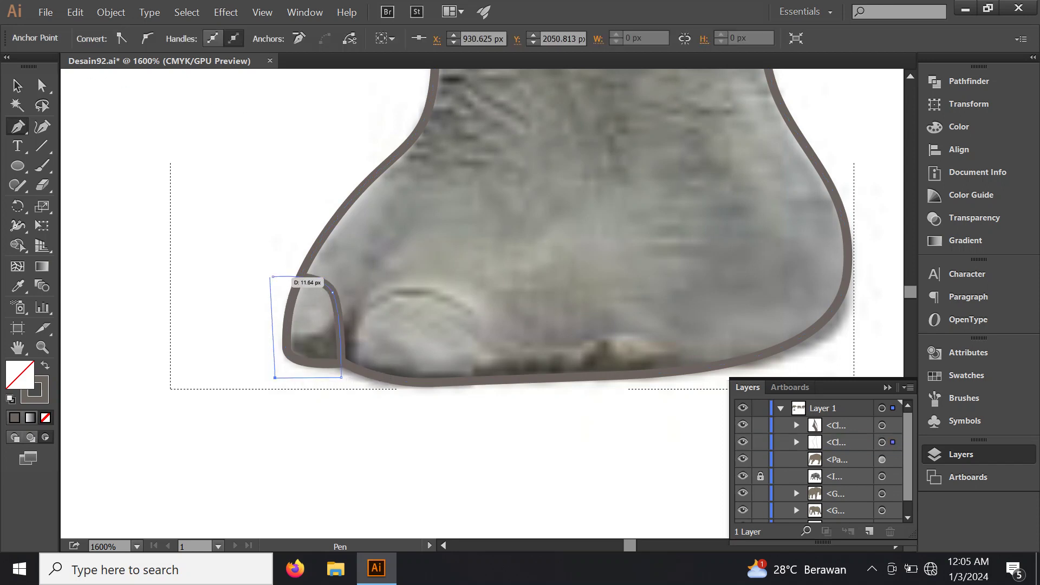
left_click(273, 276)
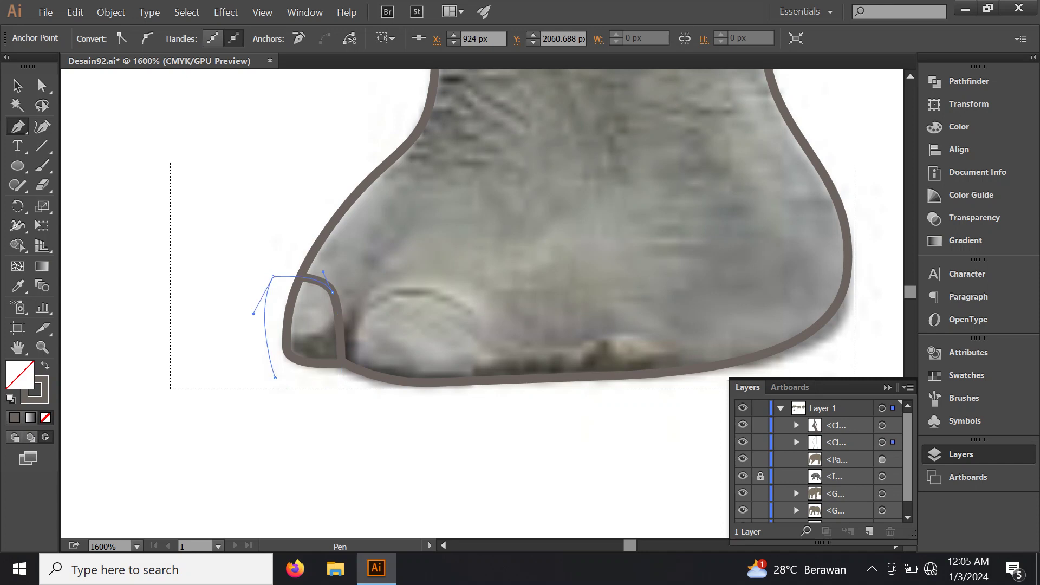
key("i")
scroll(405, 287, "down", 4)
scroll(601, 320, "down", 2)
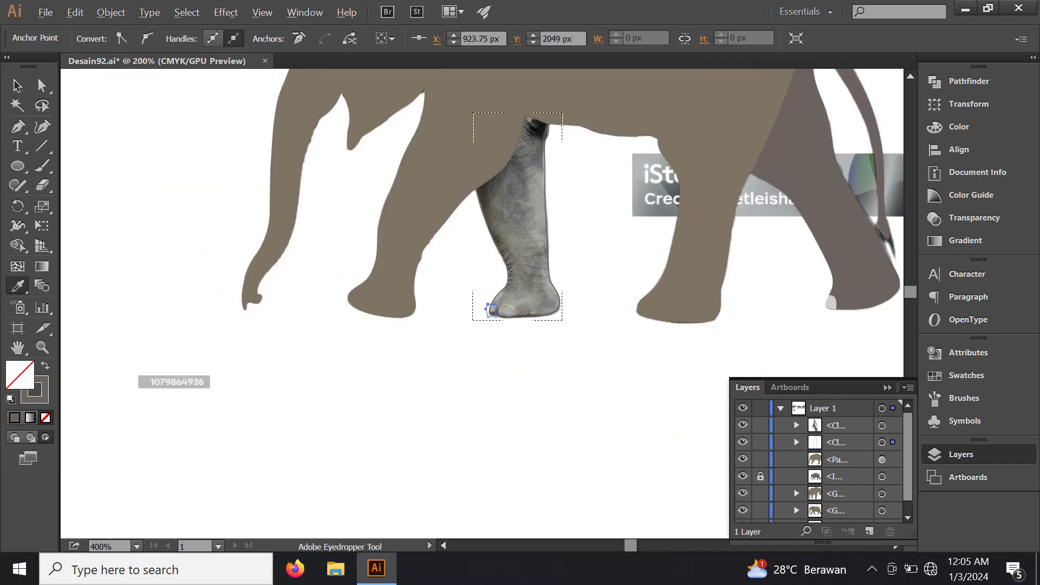
left_click(829, 303)
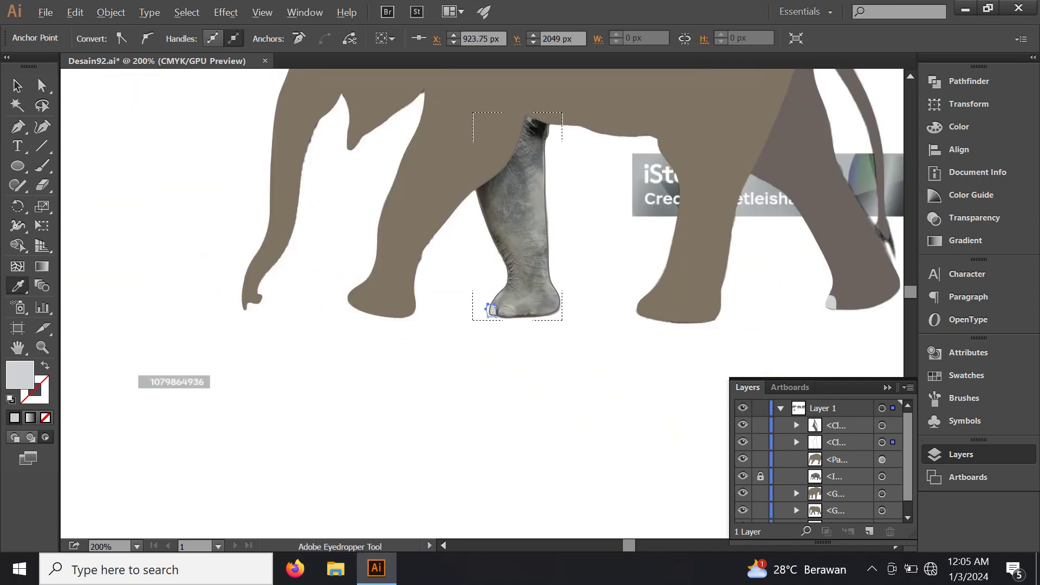
Step: Draw a second, rounded toenail beside it on the same foot
scroll(508, 316, "up", 4)
scroll(508, 316, "up", 2)
scroll(508, 316, "up", 1)
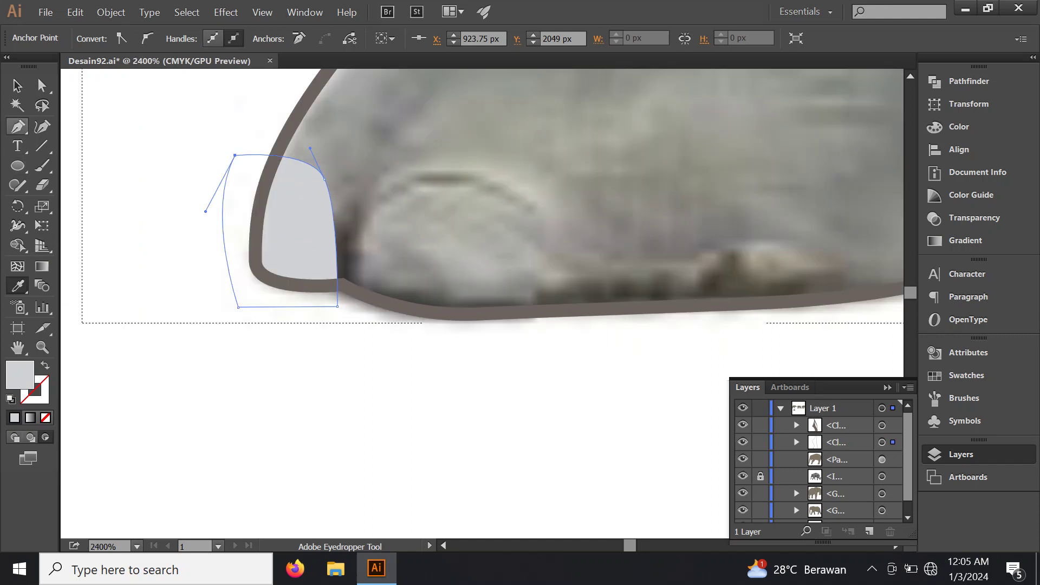
left_click(17, 127)
left_click(351, 313)
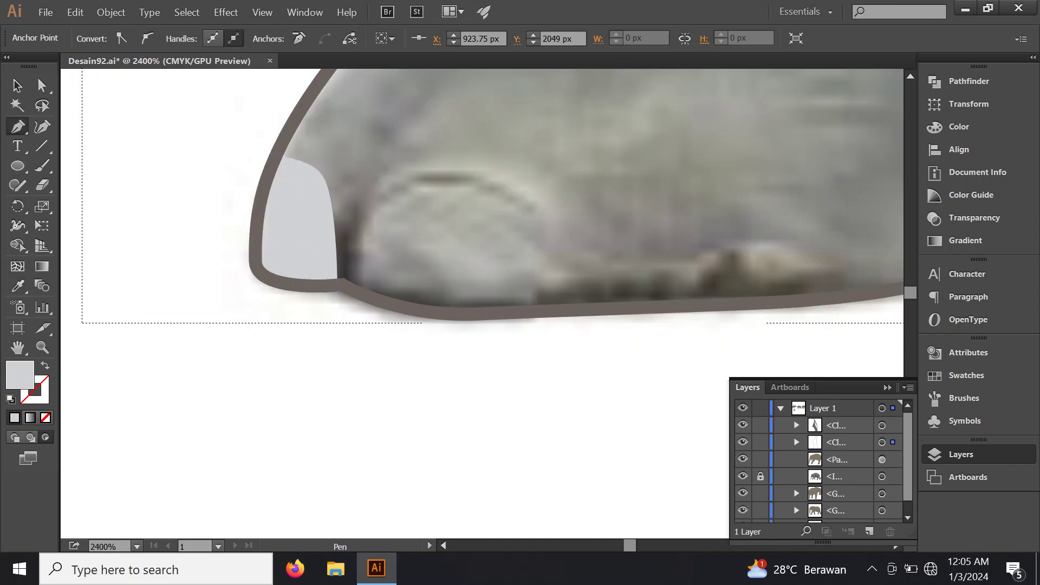
left_click_drag(387, 188, 407, 173)
left_click_drag(532, 207, 554, 240)
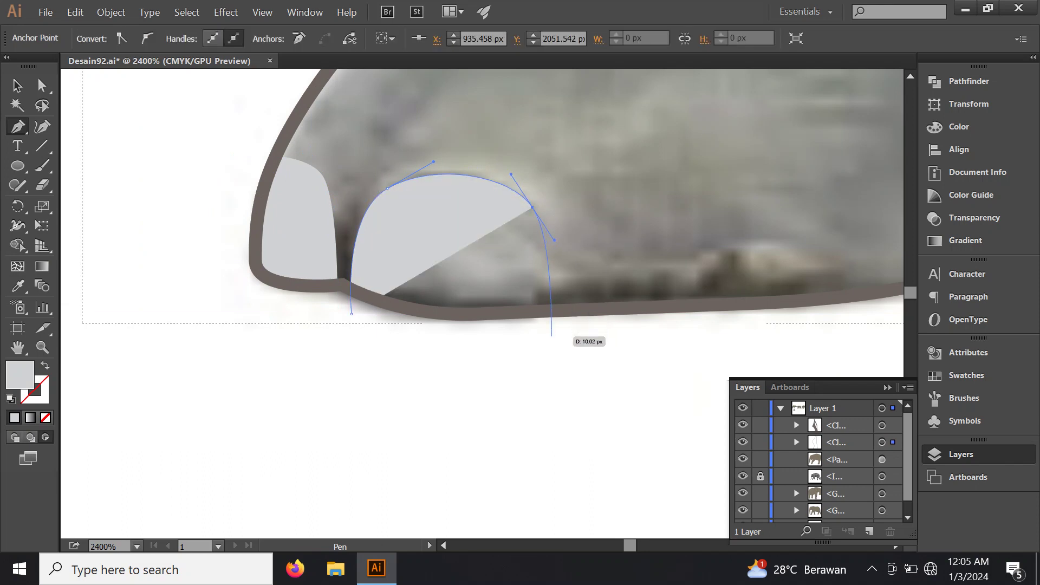
left_click(551, 335)
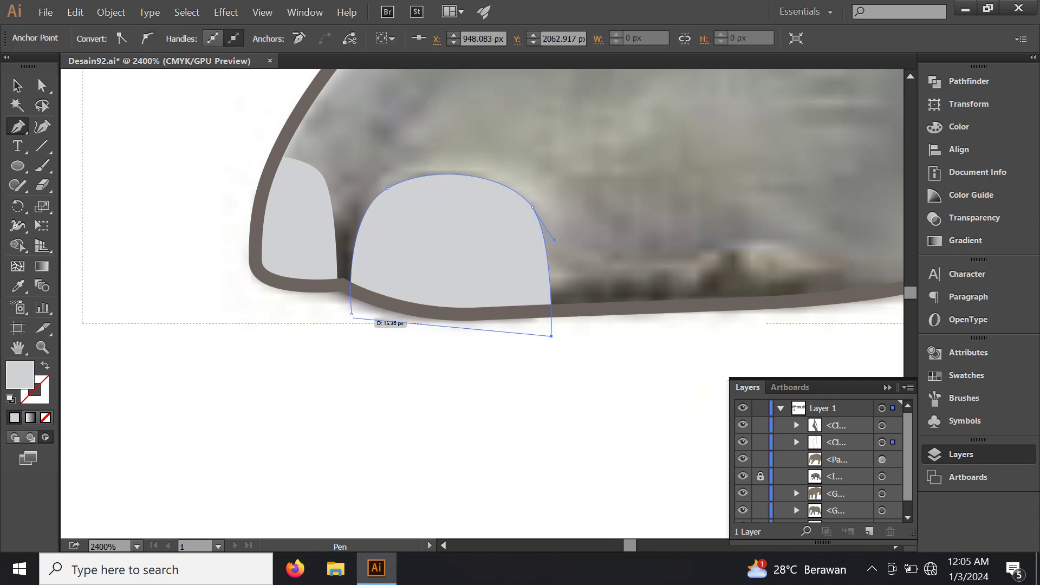
left_click_drag(352, 313, 397, 344)
Step: Refill the far leg solid dark brownish grey with no outline, then deselect
scroll(357, 313, "down", 3)
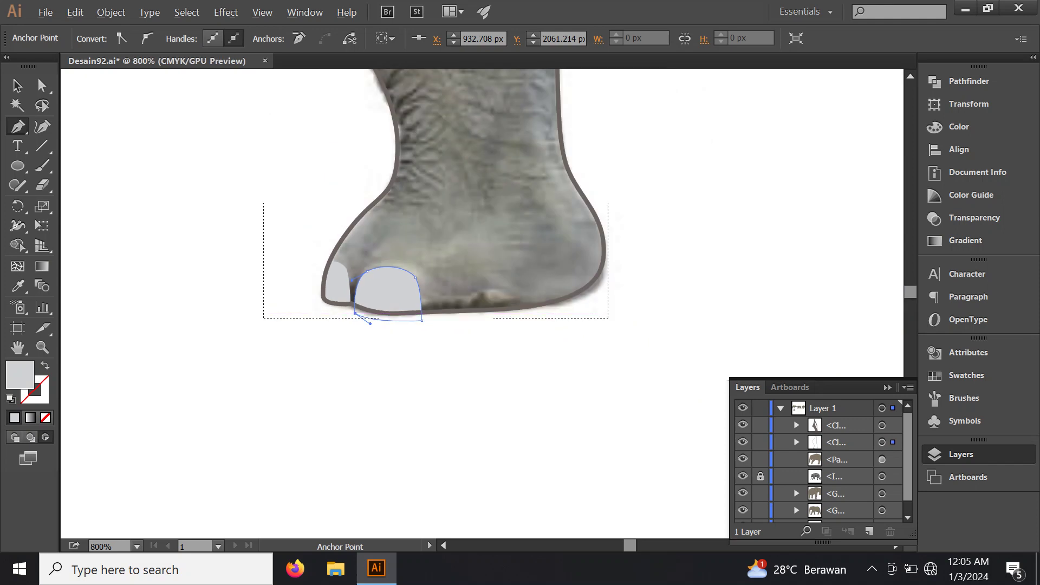
scroll(377, 325, "down", 3)
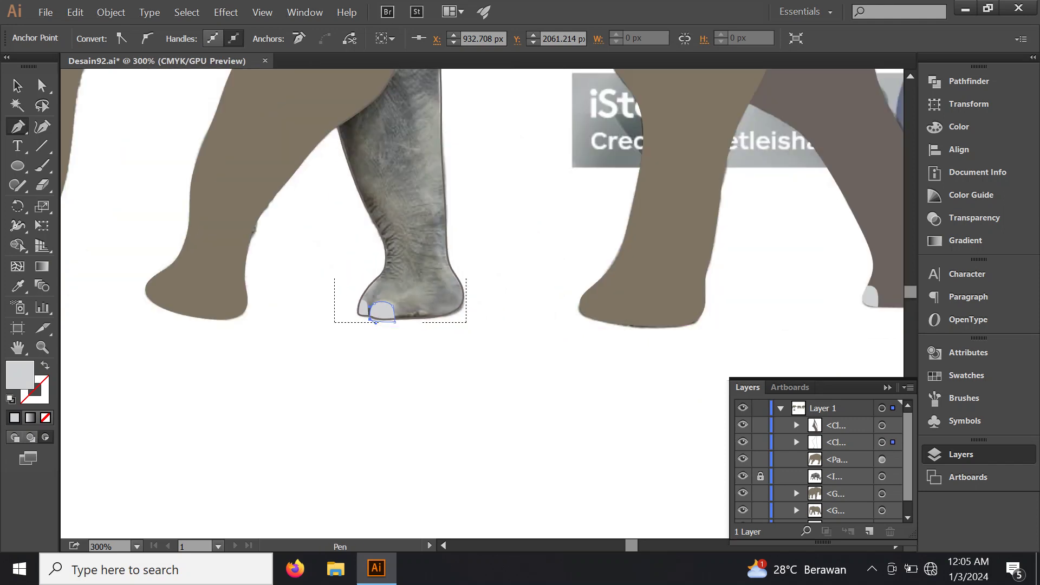
key("ctrl+alt+bracketleft")
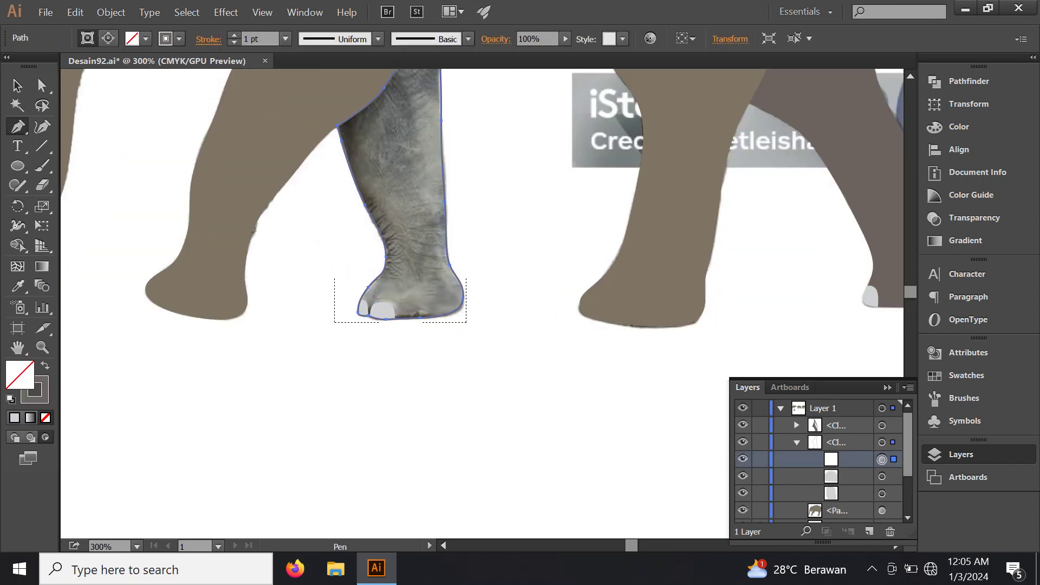
key("shift+x")
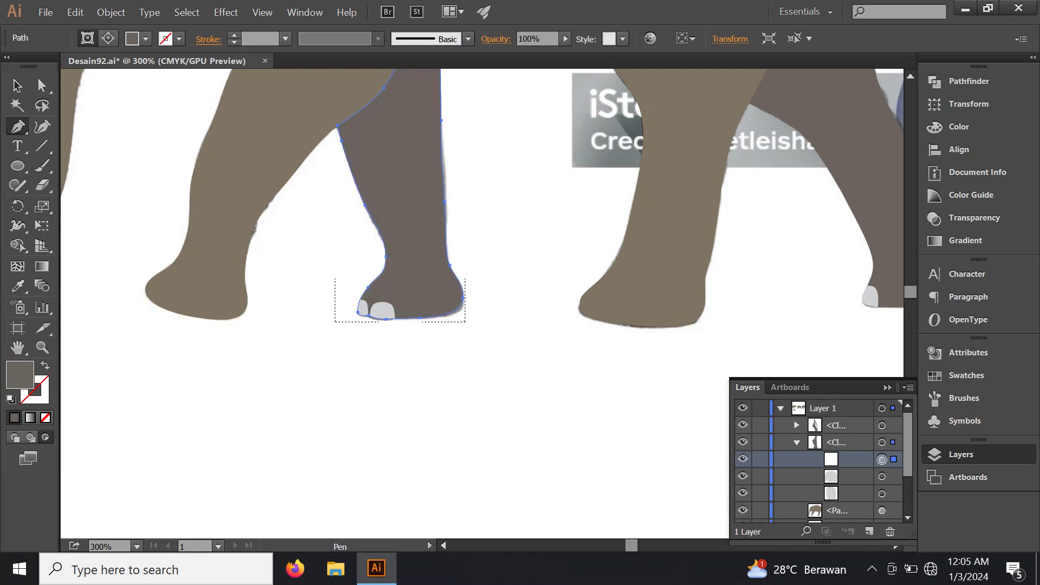
key("v")
key("ctrl+shift+a")
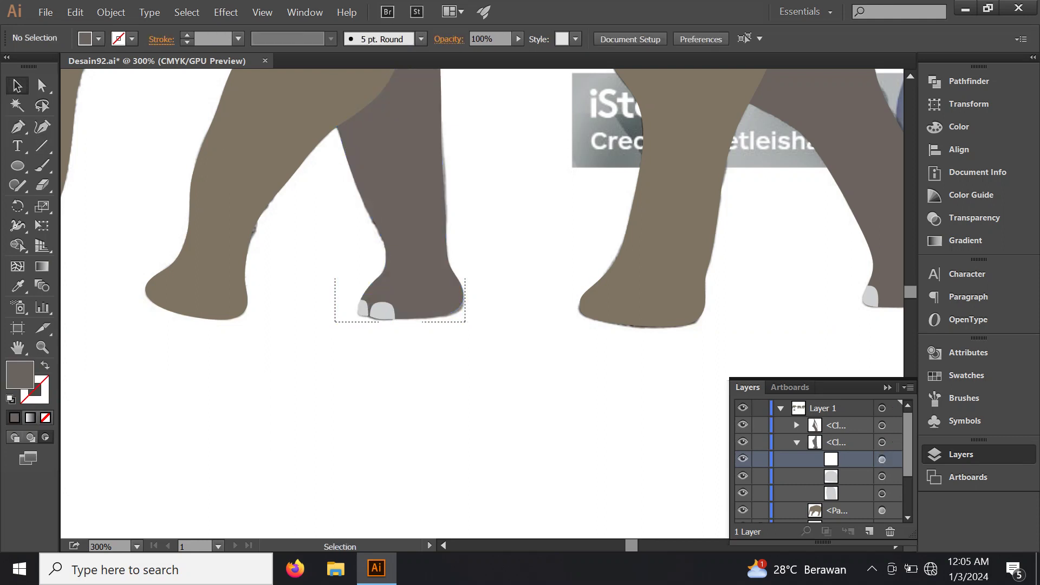
left_click(797, 442)
Step: Unfill the near legs outline to reveal the photo and zoom to the front foot
left_click(882, 459)
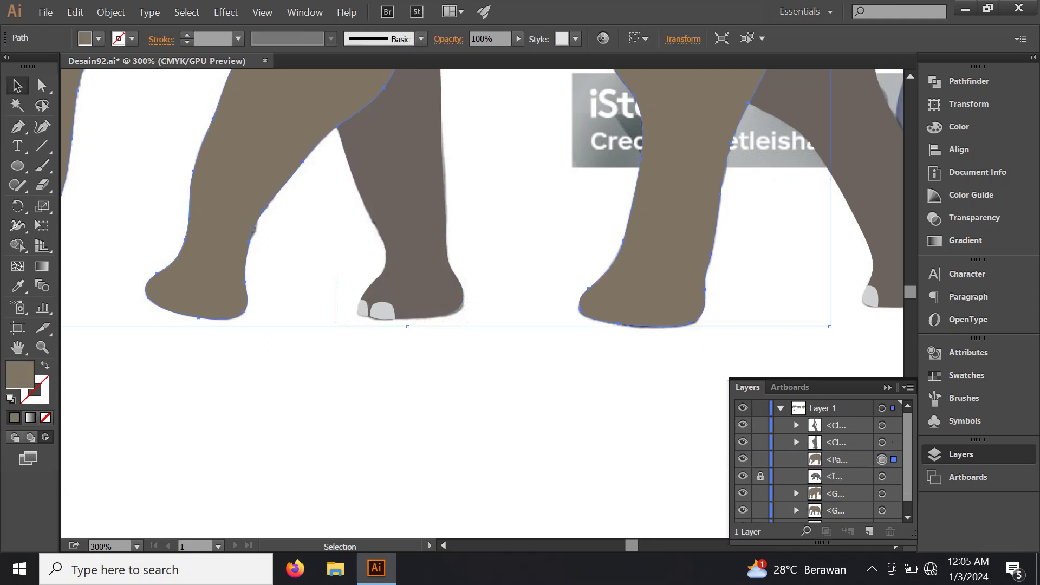
key("shift+x")
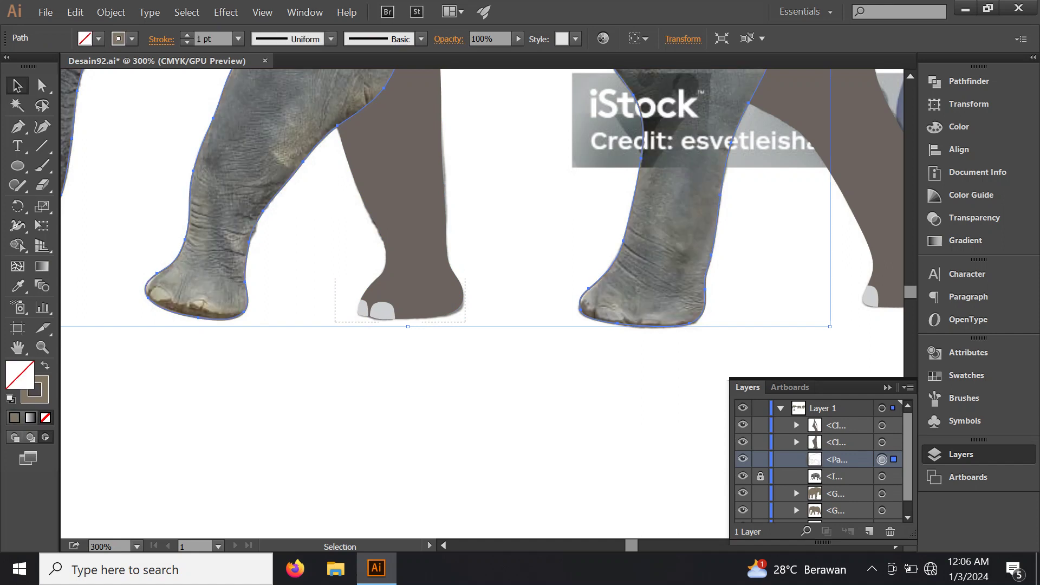
key("ctrl+plus")
key("ctrl+plus")
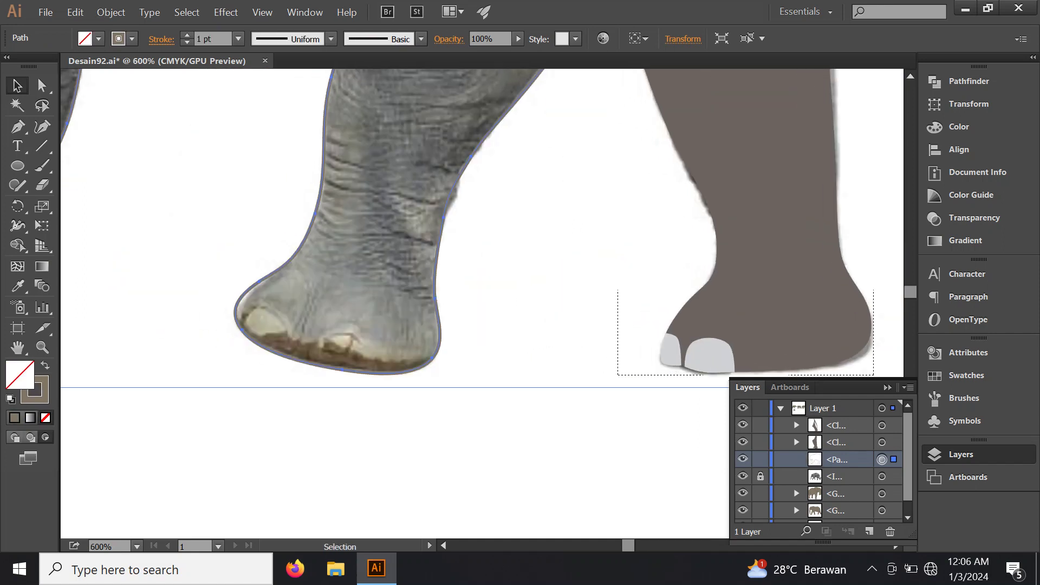
key("ctrl+plus")
key("ctrl+plus")
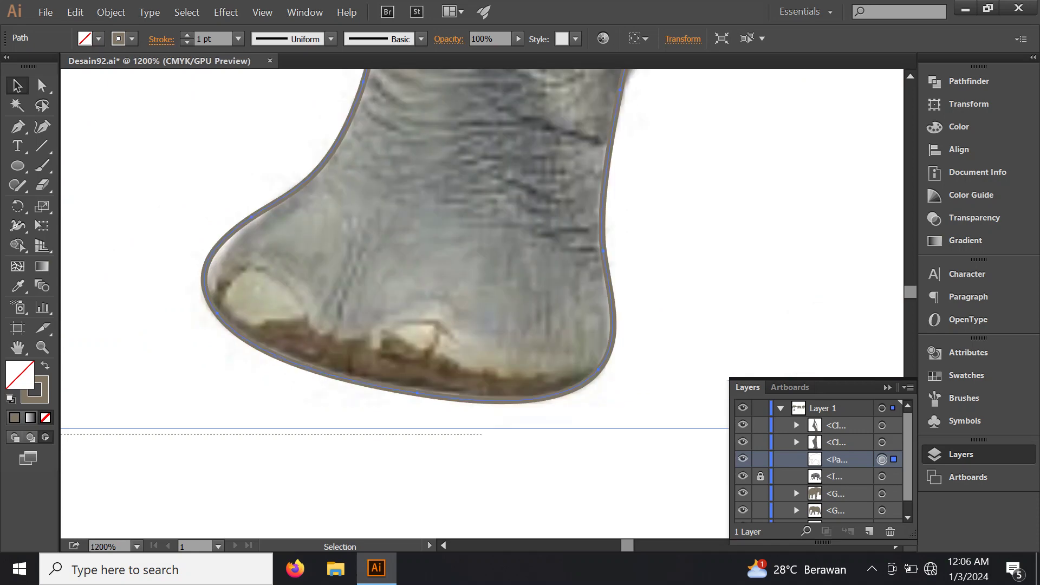
Step: Start a toenail shape and give it the existing toenails' light grey
key("p")
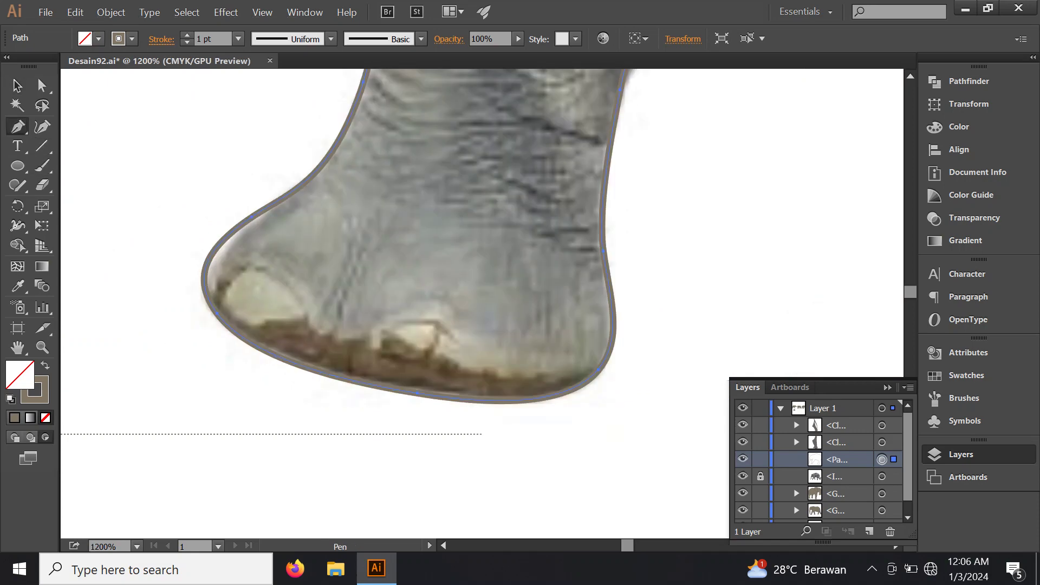
mouse_move(206, 233)
left_mouse_down()
mouse_move(224, 262)
mouse_move(220, 295)
mouse_move(226, 239)
mouse_move(239, 236)
left_mouse_up()
left_click(17, 286)
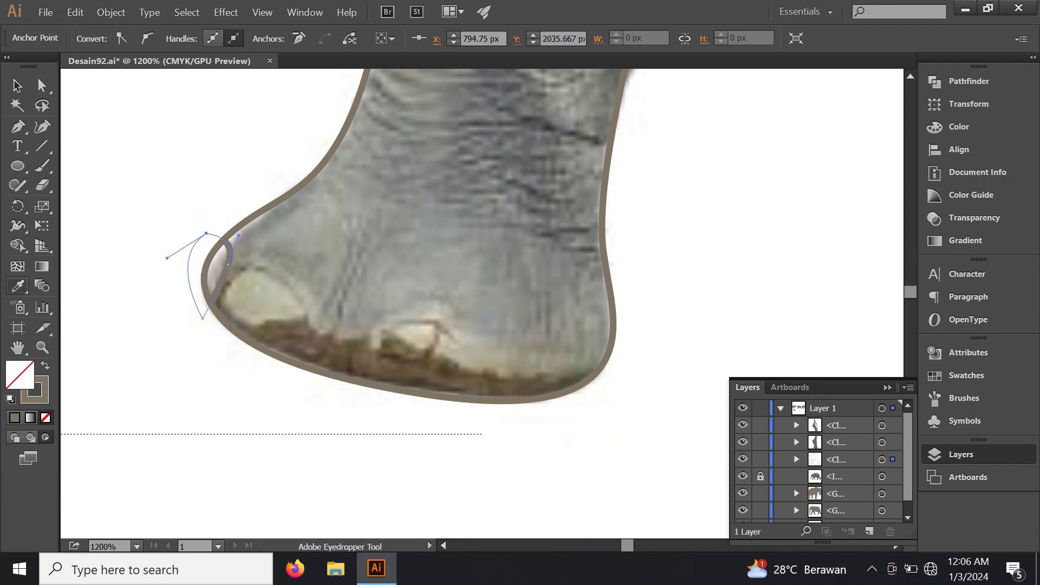
key("ctrl+minus")
key("ctrl+minus")
left_click(696, 328)
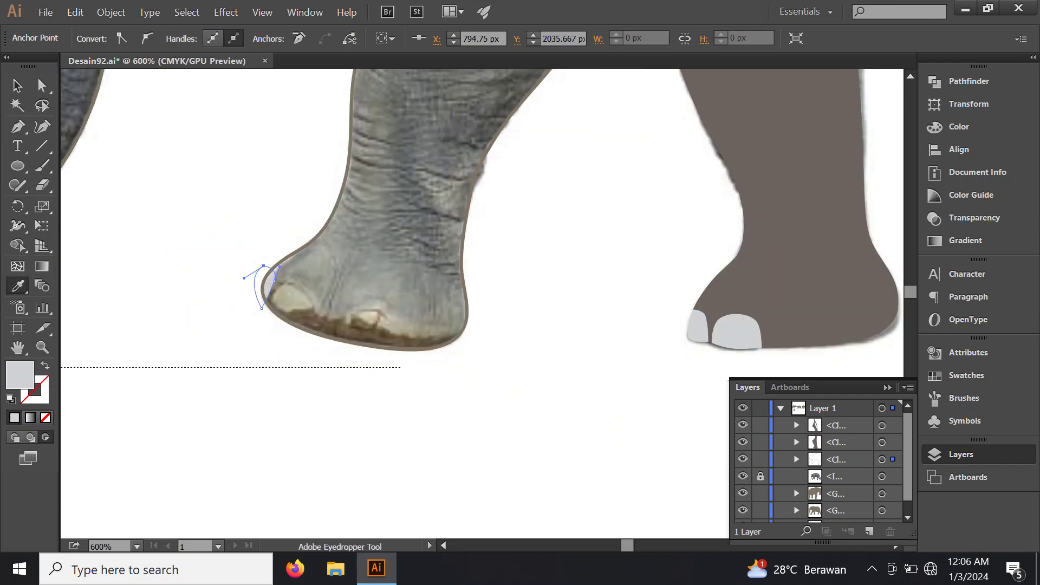
key("ctrl+plus")
key("ctrl+plus")
key("ctrl+plus")
left_click(17, 126)
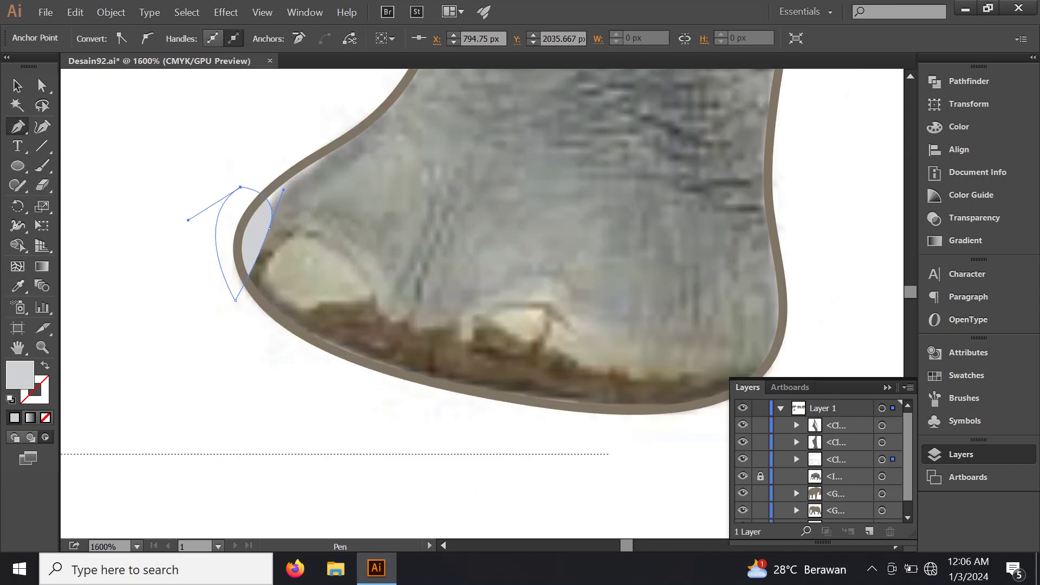
Step: Draw two curved light grey toenails along the near front foot
left_click_drag(309, 231, 356, 237)
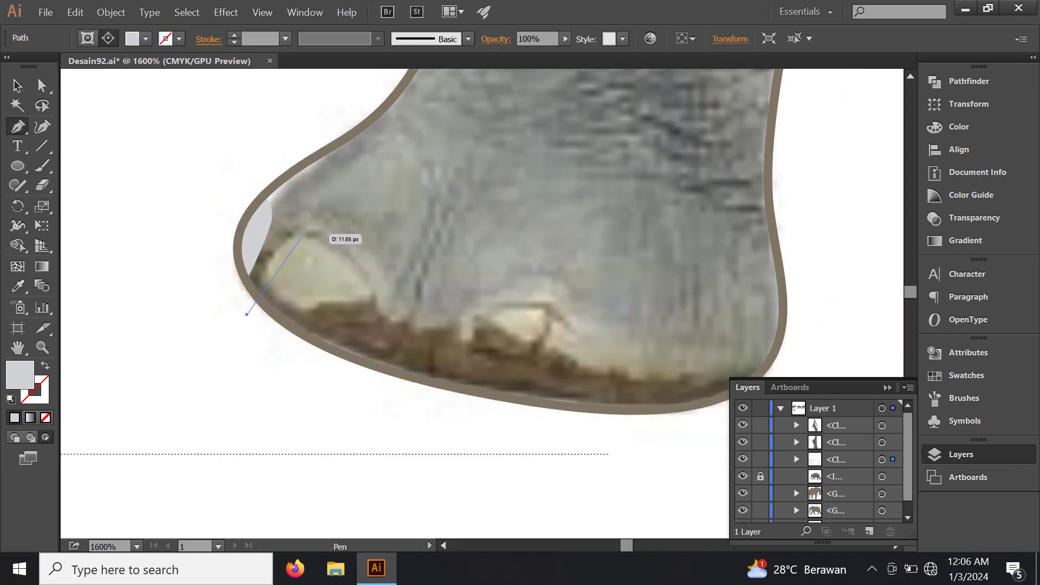
left_click_drag(392, 308, 398, 335)
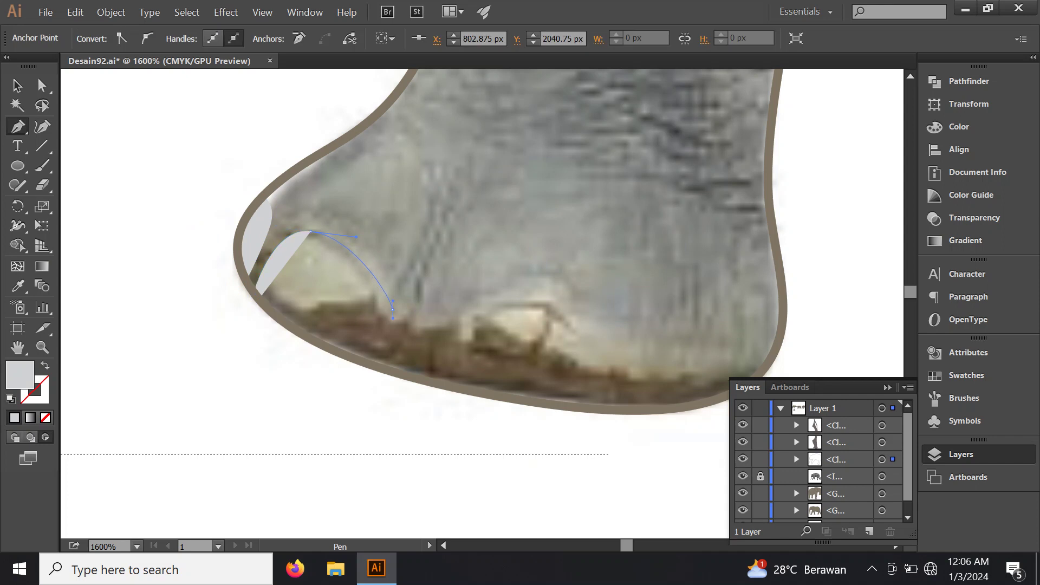
left_click_drag(351, 379, 322, 373)
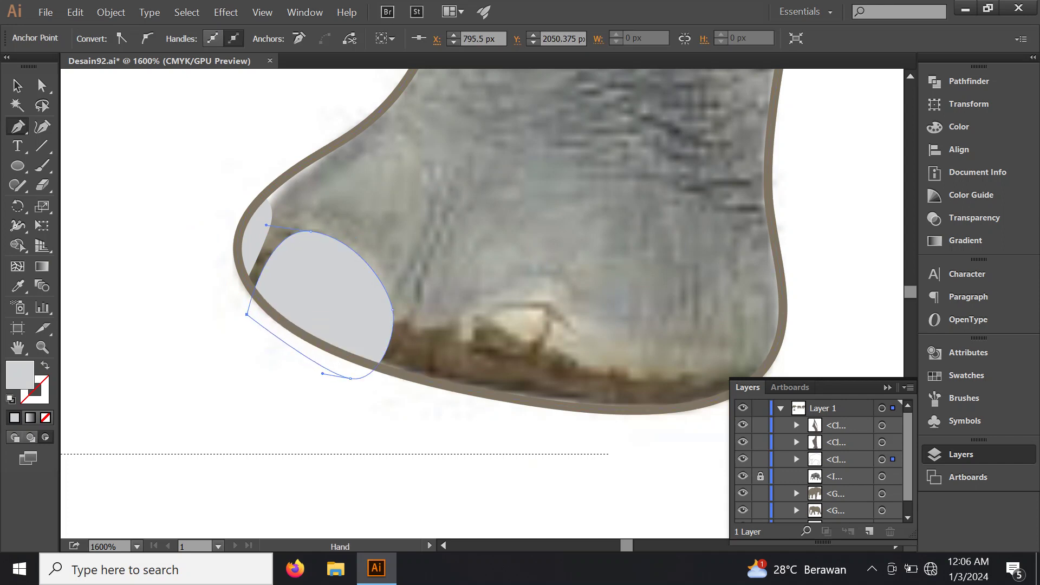
scroll(269, 319, "right", 2)
left_click(369, 412)
left_click_drag(423, 301, 461, 291)
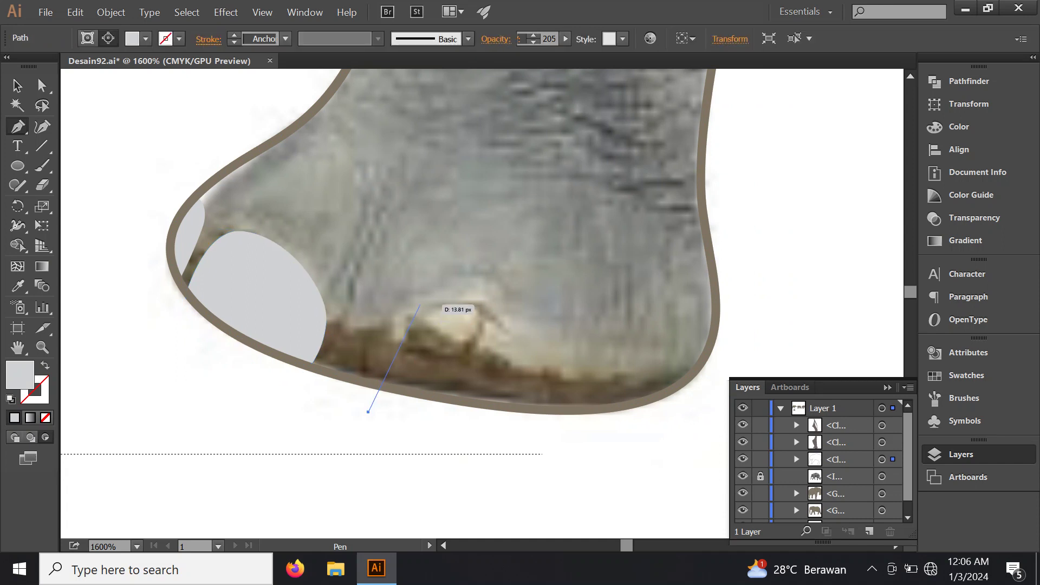
left_click_drag(549, 370, 553, 442)
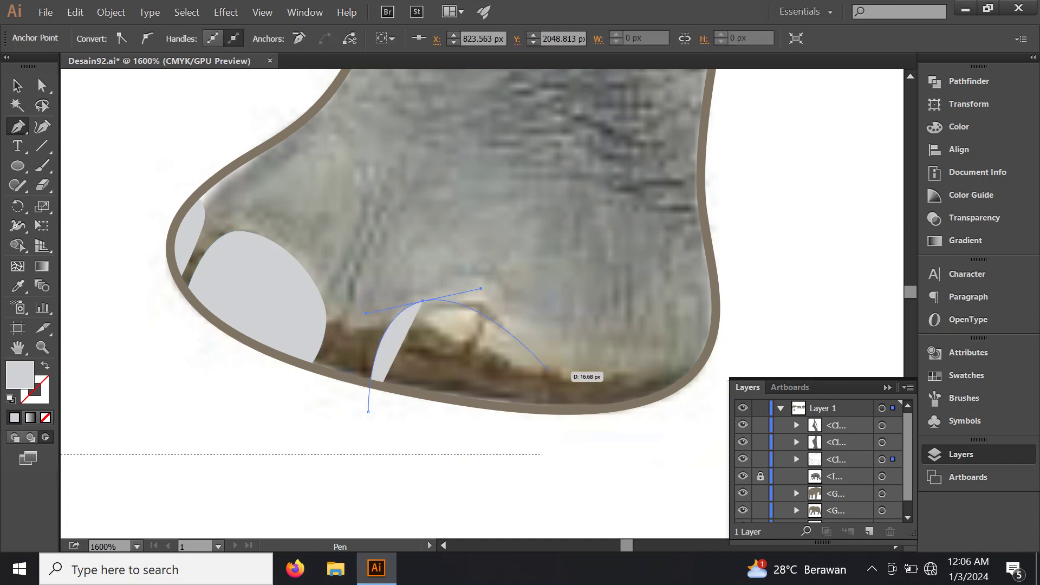
left_click(553, 442)
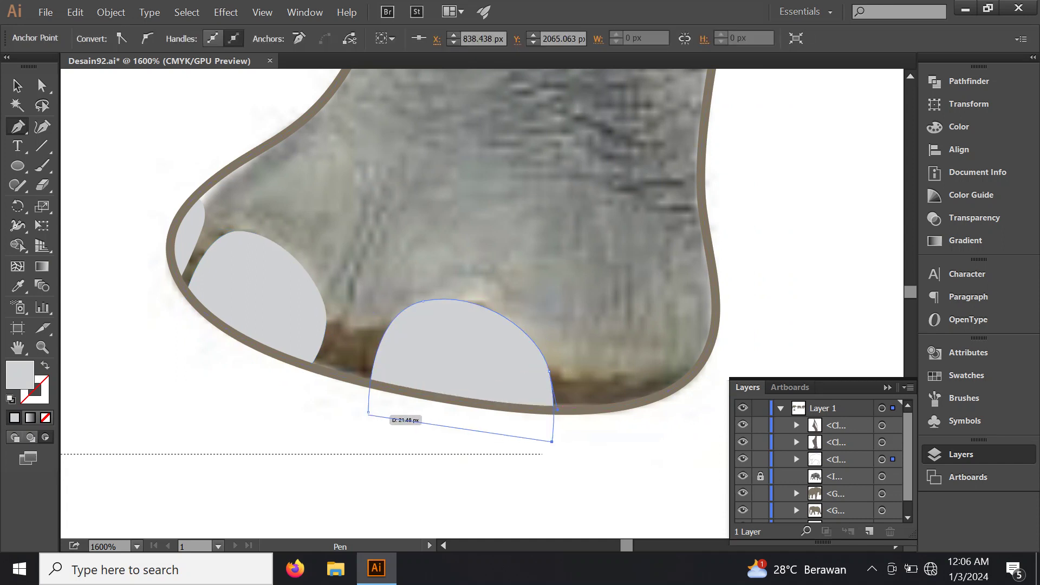
left_click(369, 412)
key("ctrl+minus")
key("ctrl+minus")
key("ctrl+minus")
key("ctrl+minus")
key("ctrl+minus")
key("ctrl+minus")
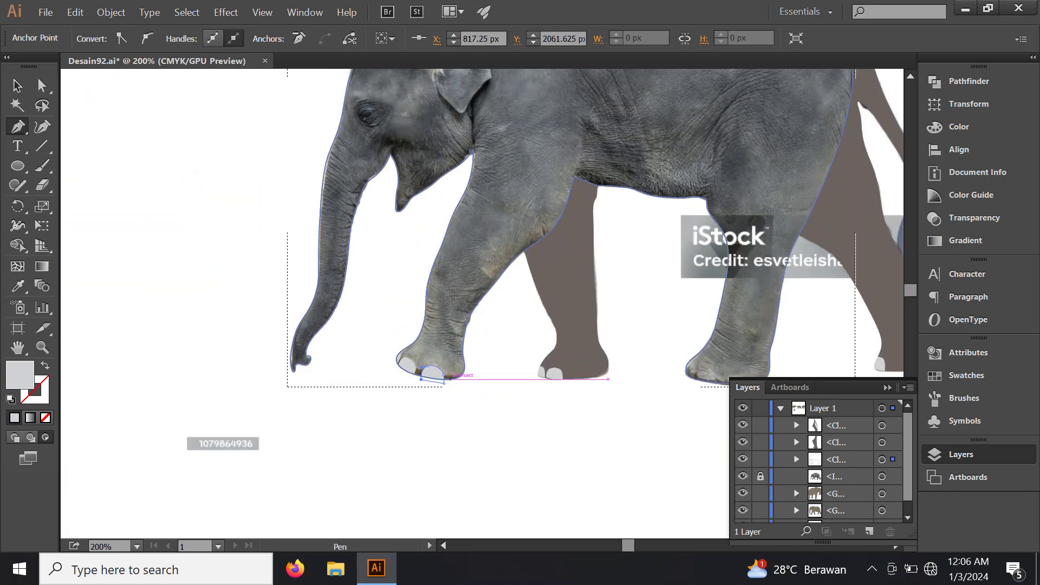
Step: Pen-trace three closed toenail shapes along the foot's sole, the last one dome-shaped
scroll(467, 376, "up", 3)
scroll(466, 376, "up", 2)
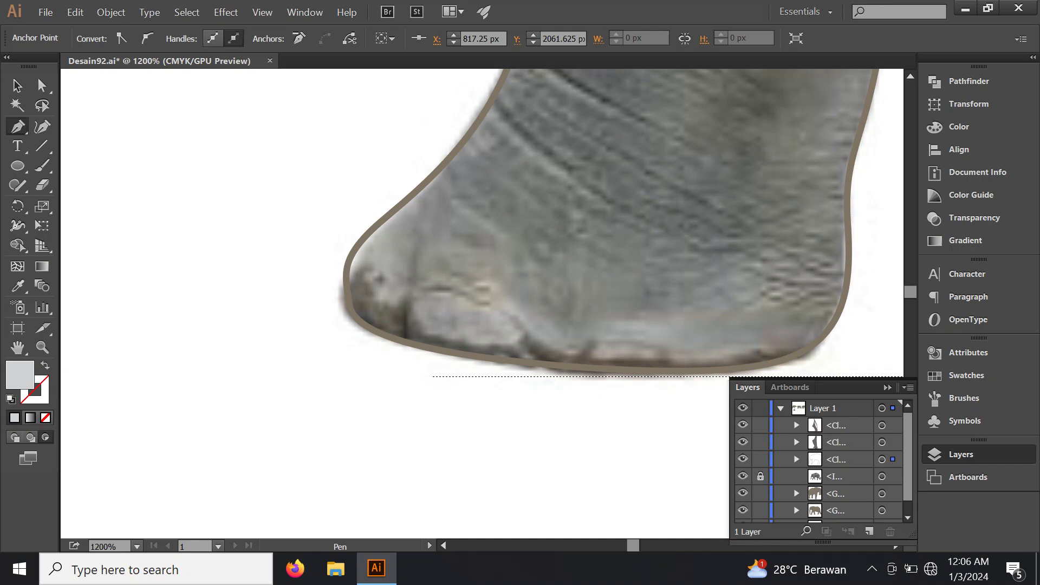
left_click_drag(368, 257, 406, 266)
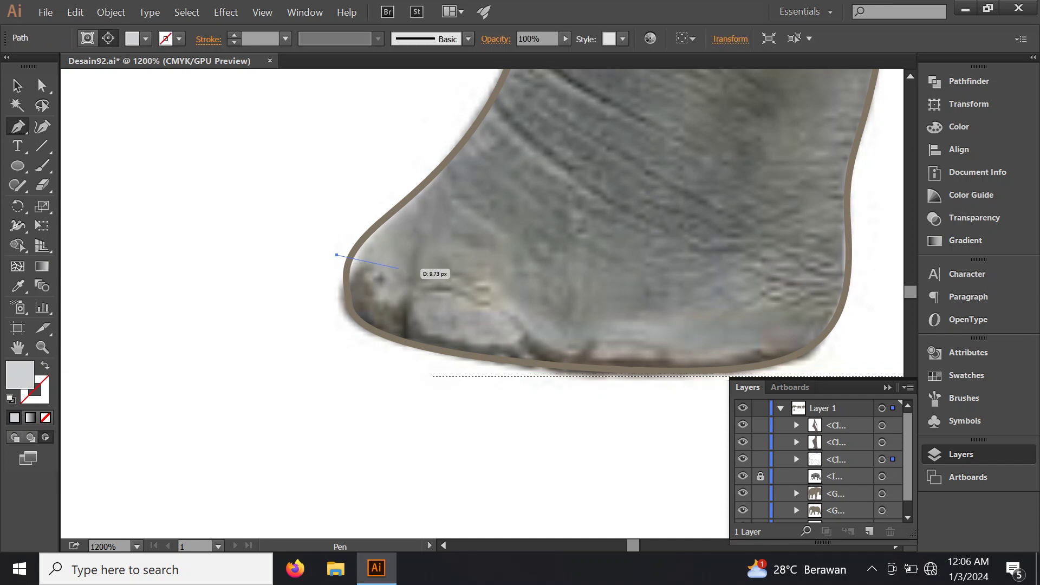
left_click(399, 356)
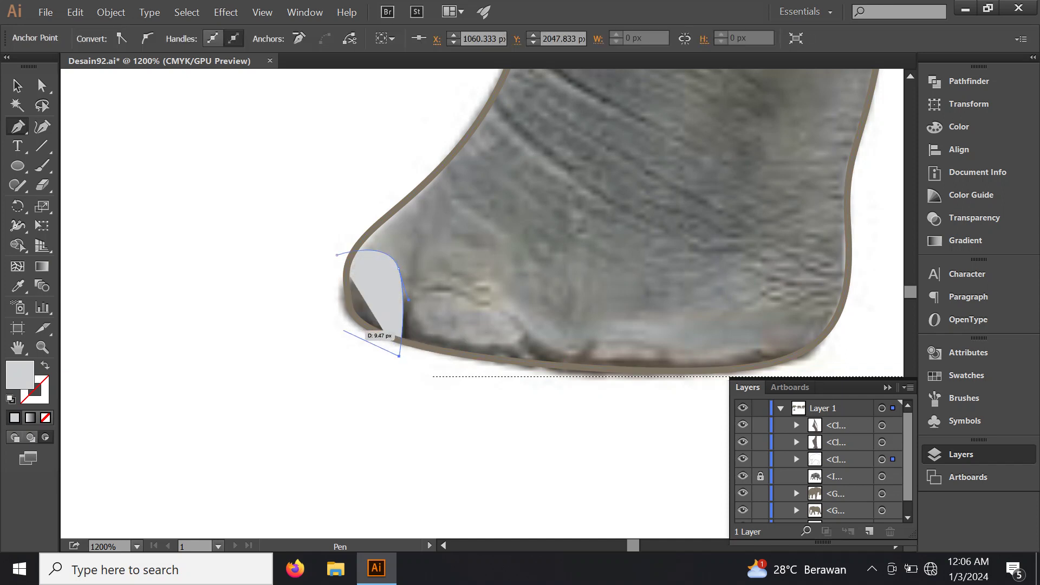
left_click_drag(338, 330, 335, 309)
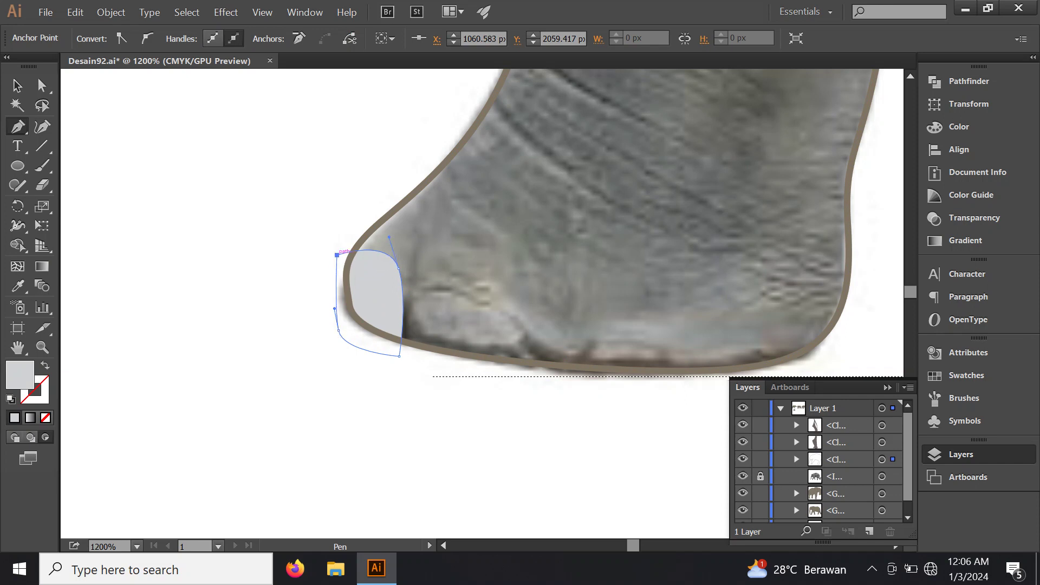
left_click(337, 255)
left_click_drag(415, 358, 427, 291)
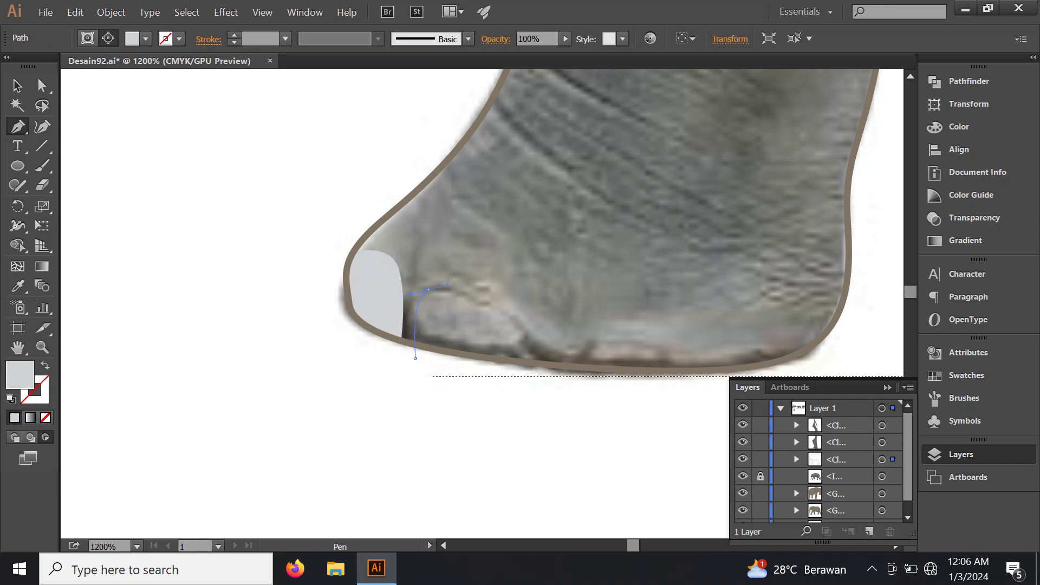
left_click_drag(526, 327, 539, 350)
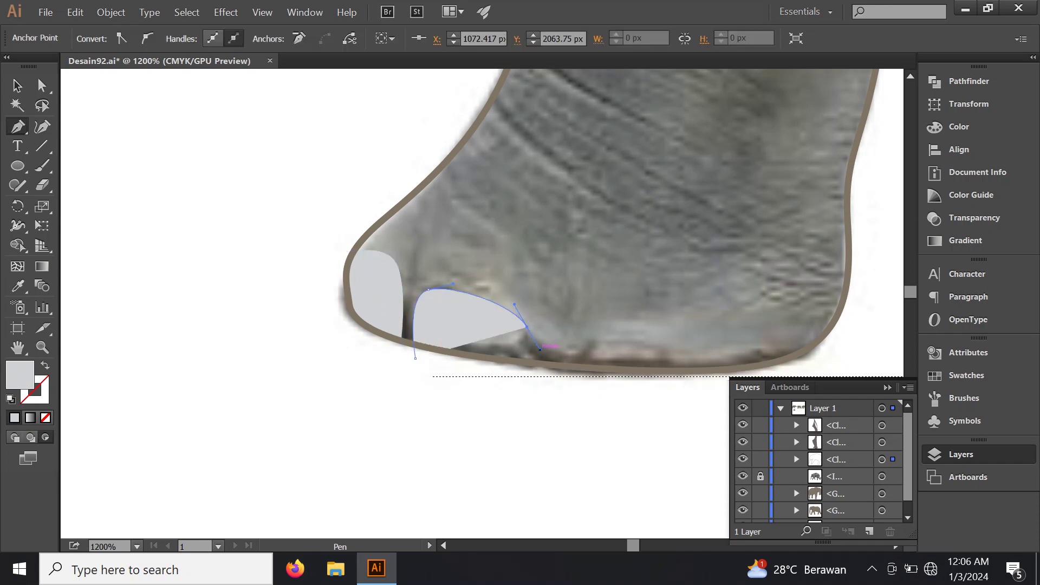
left_click(415, 359)
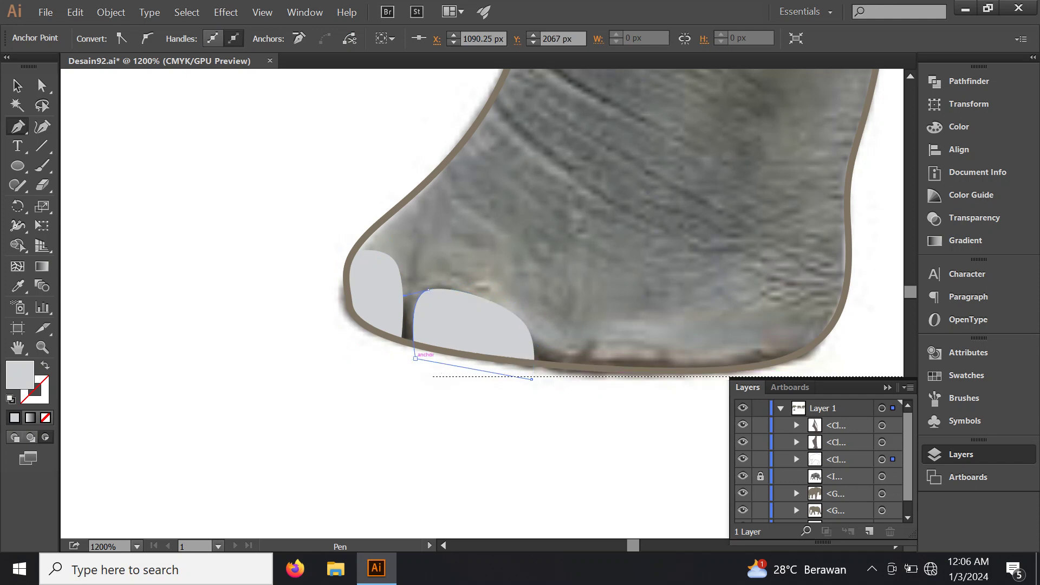
left_click(573, 377)
left_click_drag(612, 333, 623, 329)
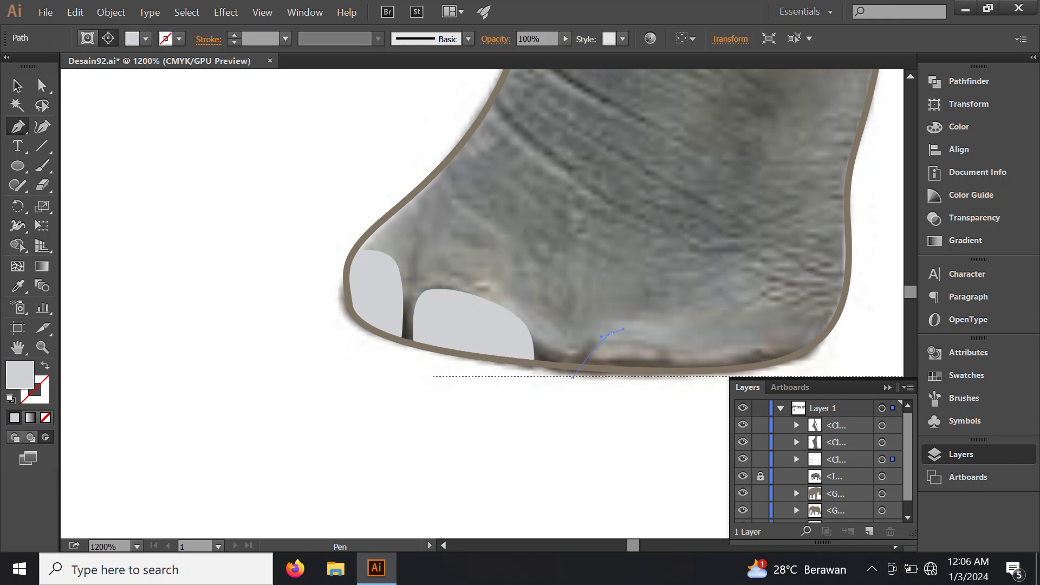
left_click_drag(572, 377, 678, 387)
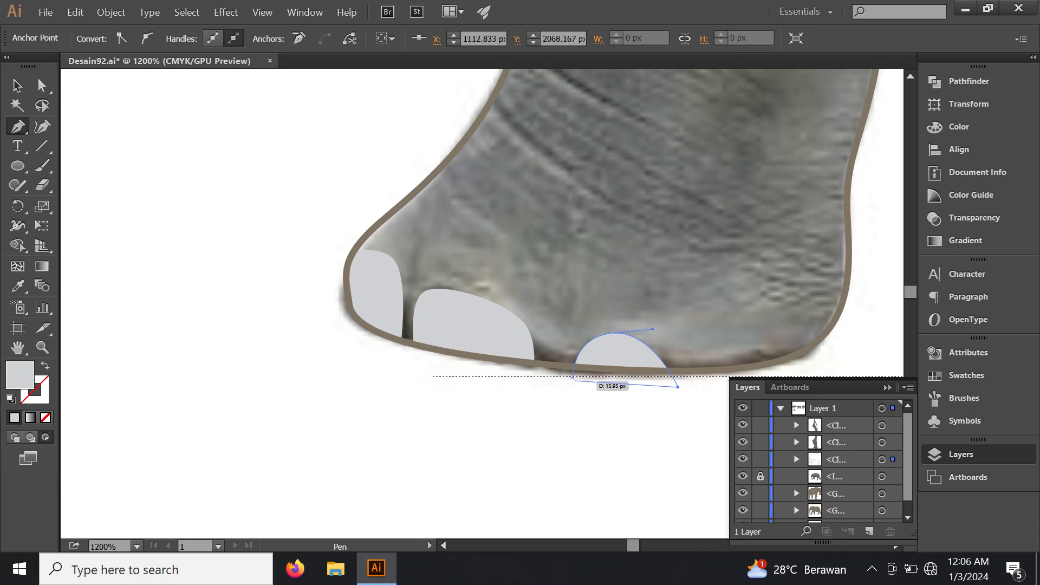
scroll(511, 353, "down", 3)
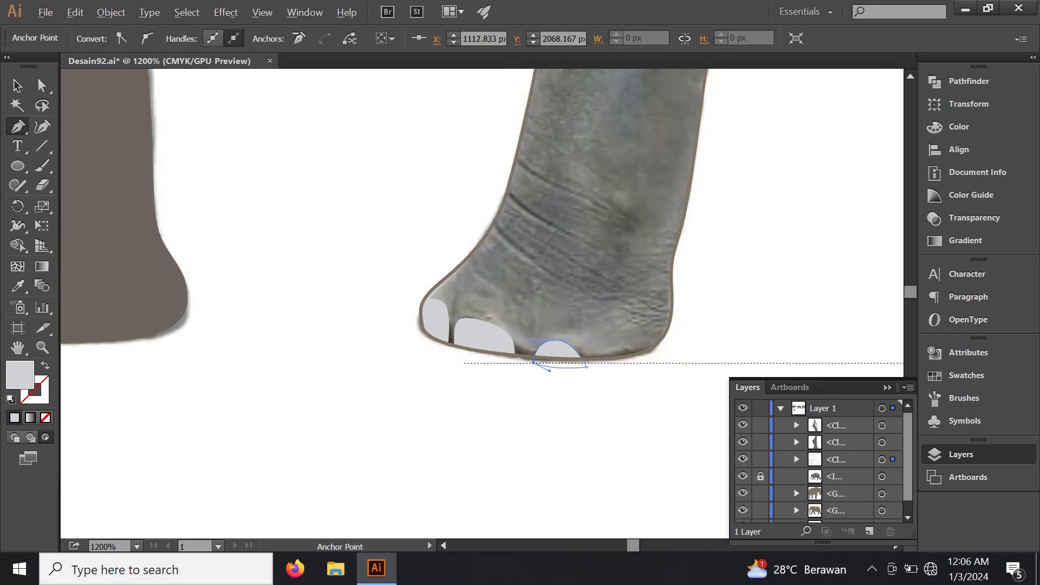
scroll(511, 354, "down", 3)
left_click_drag(504, 351, 594, 402)
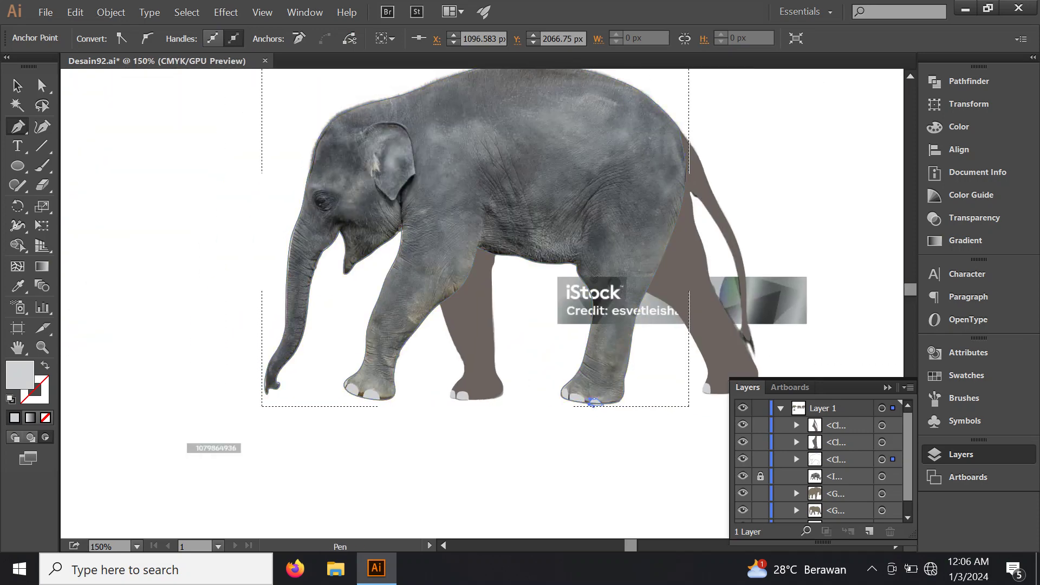
Step: Draw a thin sliver at the front leg crease and fill it brown body colour
scroll(475, 240, "up", 2)
scroll(482, 255, "up", 2)
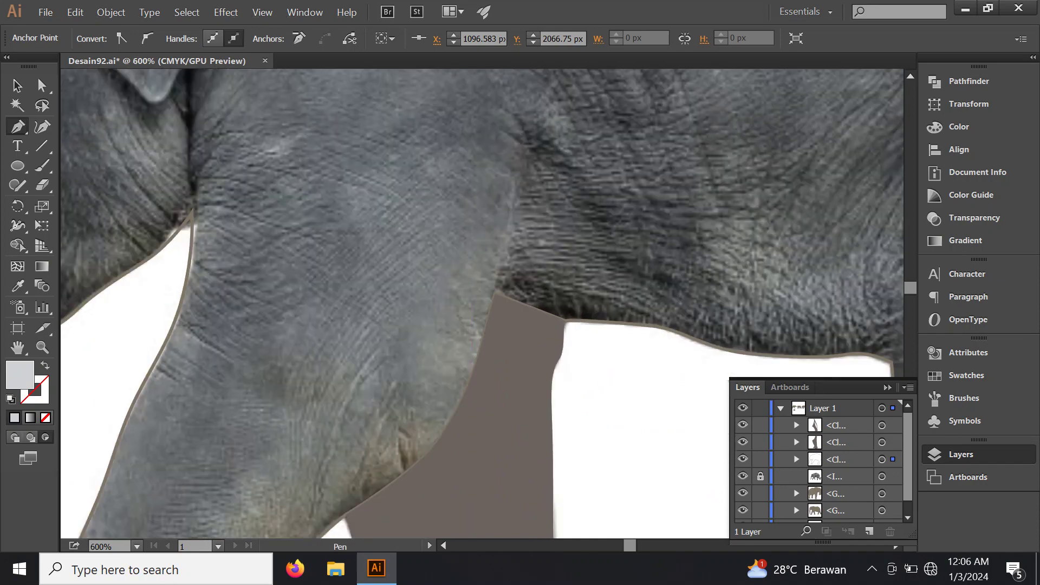
left_click_drag(494, 296, 500, 312)
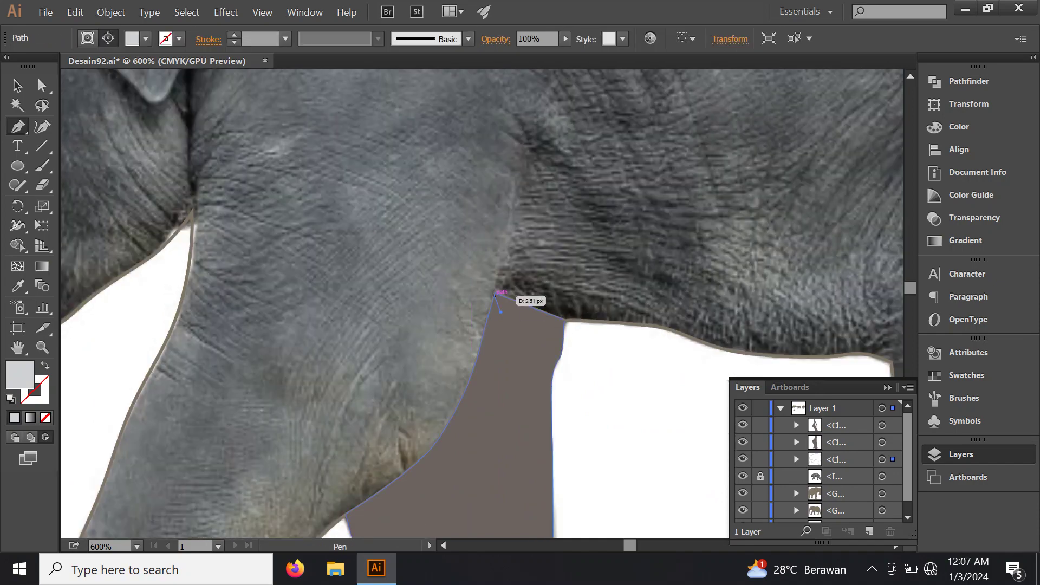
left_click_drag(547, 177, 512, 271)
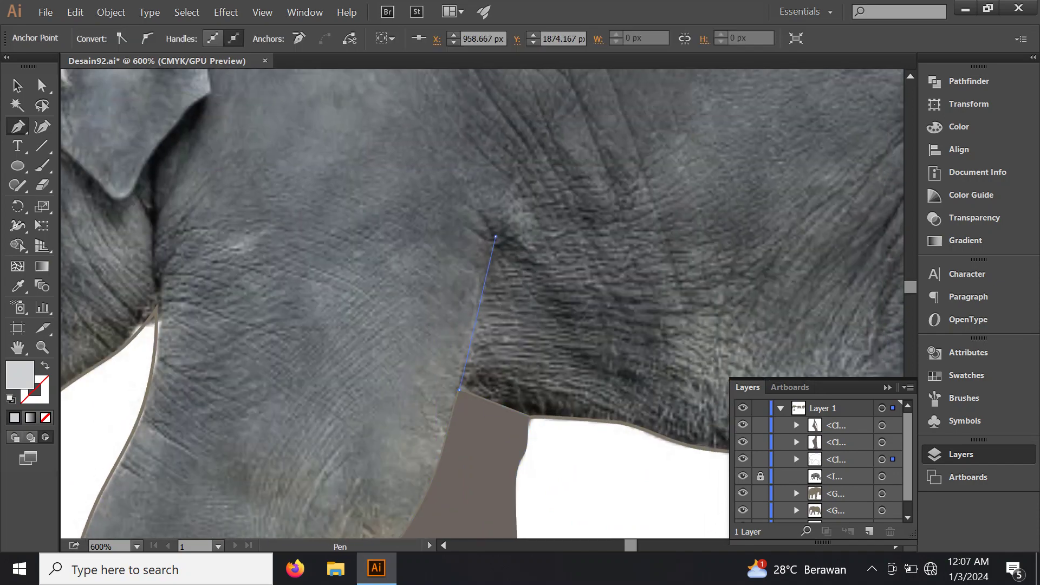
left_click_drag(501, 200, 496, 307)
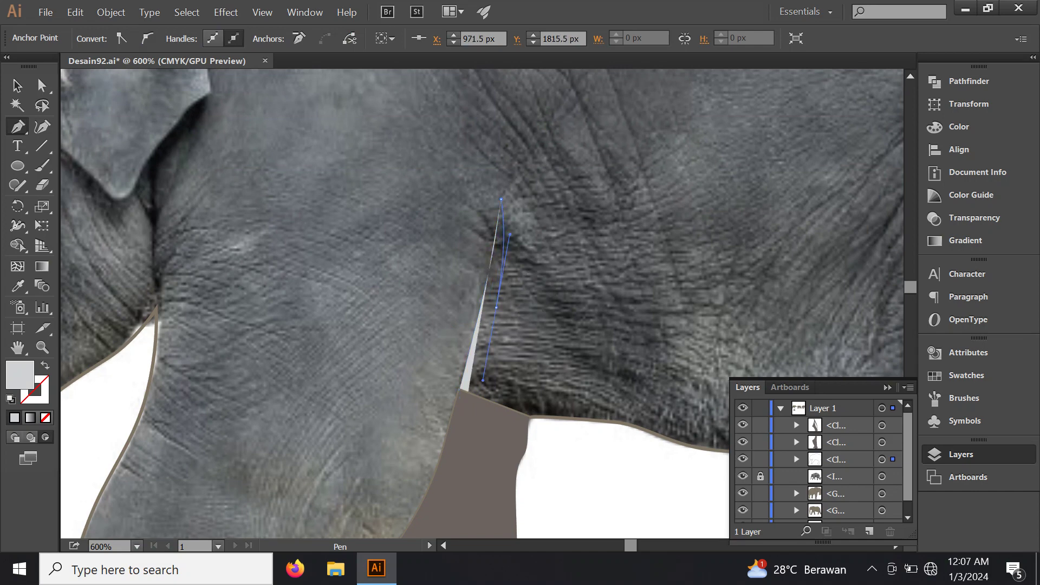
left_click(465, 409)
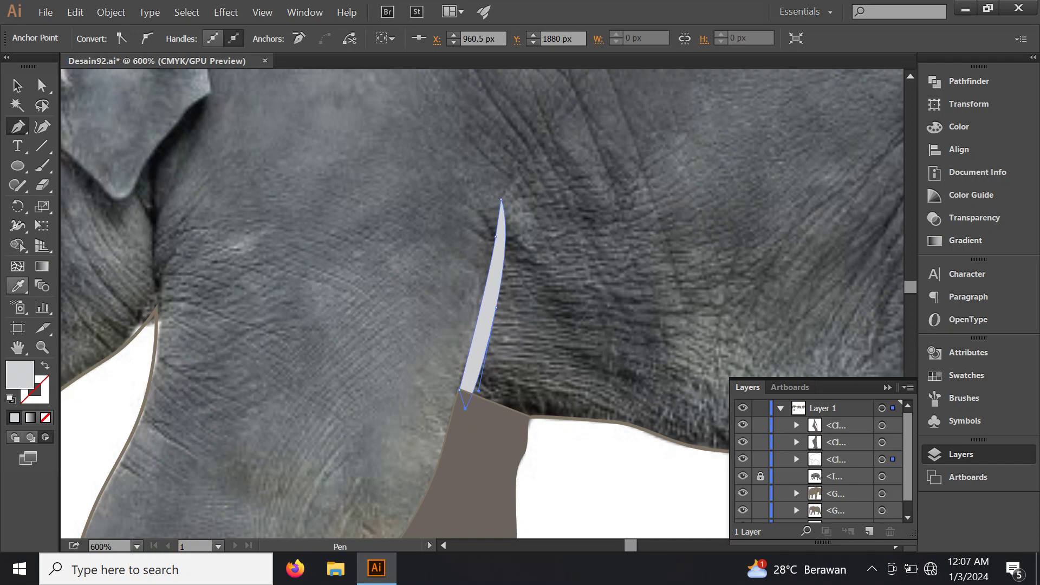
key("i")
left_click(523, 455)
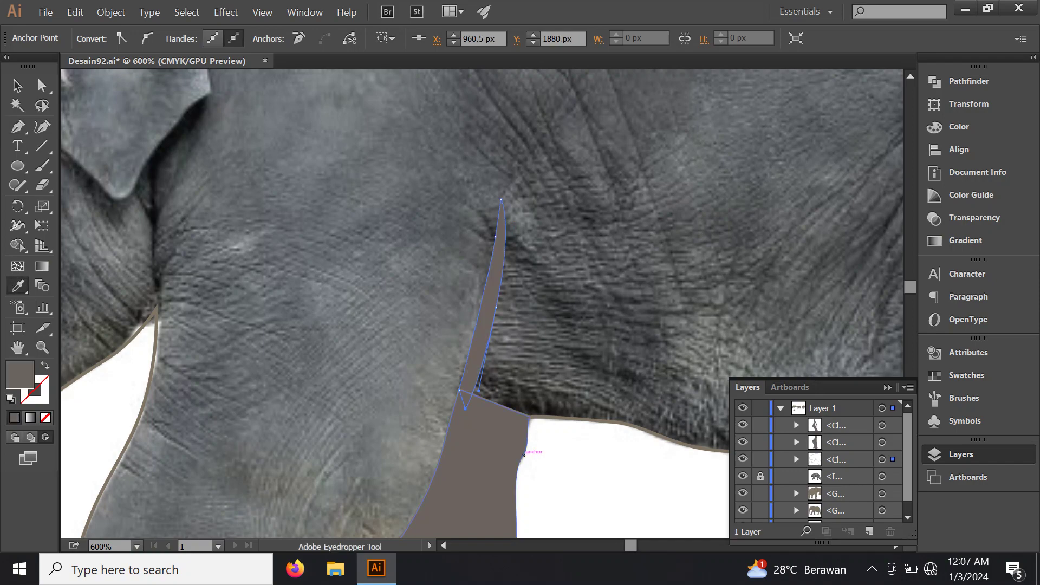
Step: Draw a thin crease sliver along the neck just below the ear
key("ctrl+minus")
key("ctrl+minus")
scroll(482, 304, "down", 5)
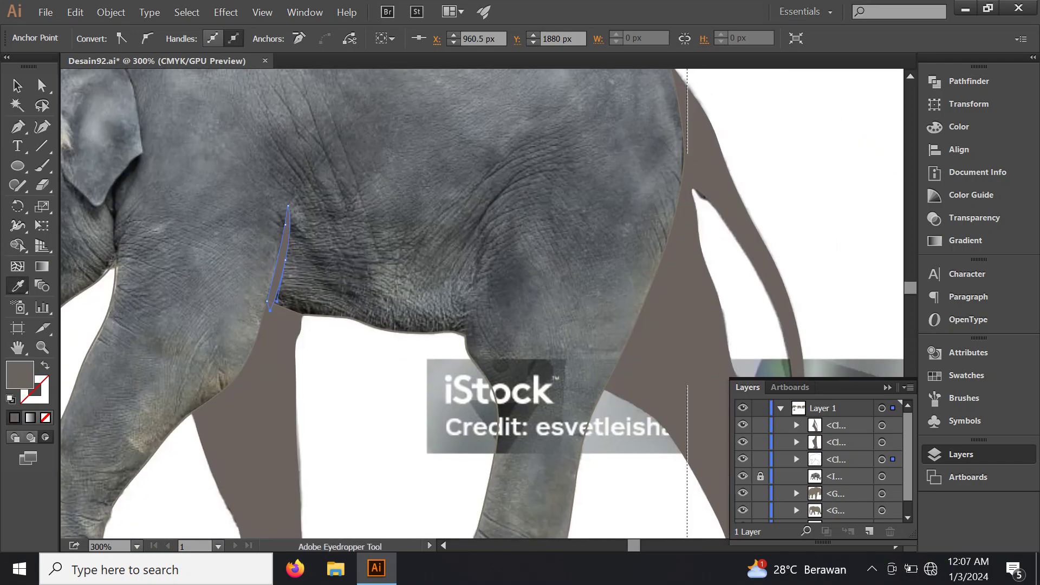
left_click_drag(433, 270, 750, 273)
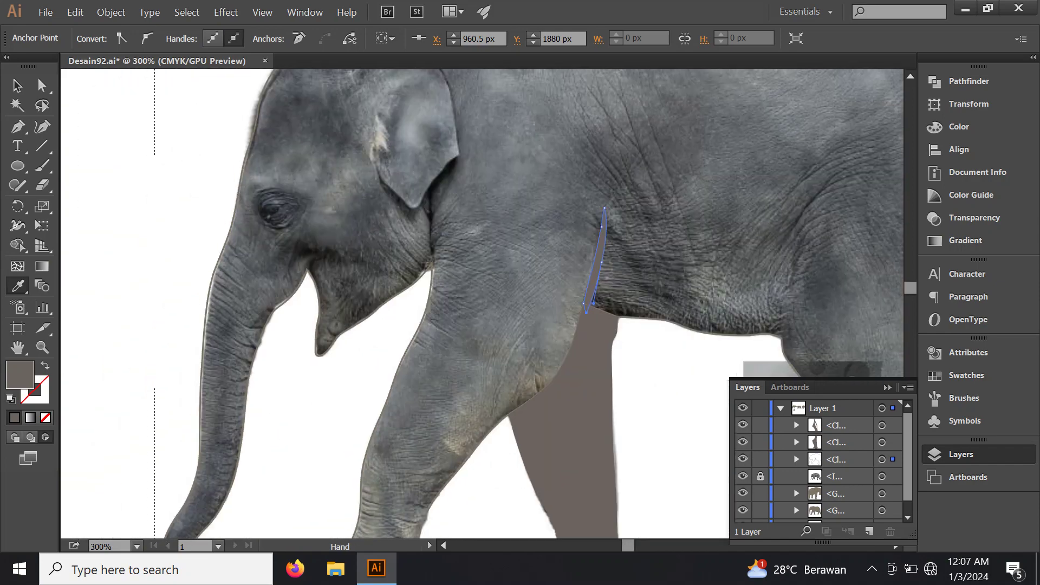
mouse_move(482, 304)
left_mouse_down()
mouse_move(542, 284)
mouse_move(565, 225)
mouse_move(495, 344)
left_mouse_up()
scroll(417, 279, "up", 1)
scroll(417, 279, "up", 1)
scroll(417, 279, "up", 1)
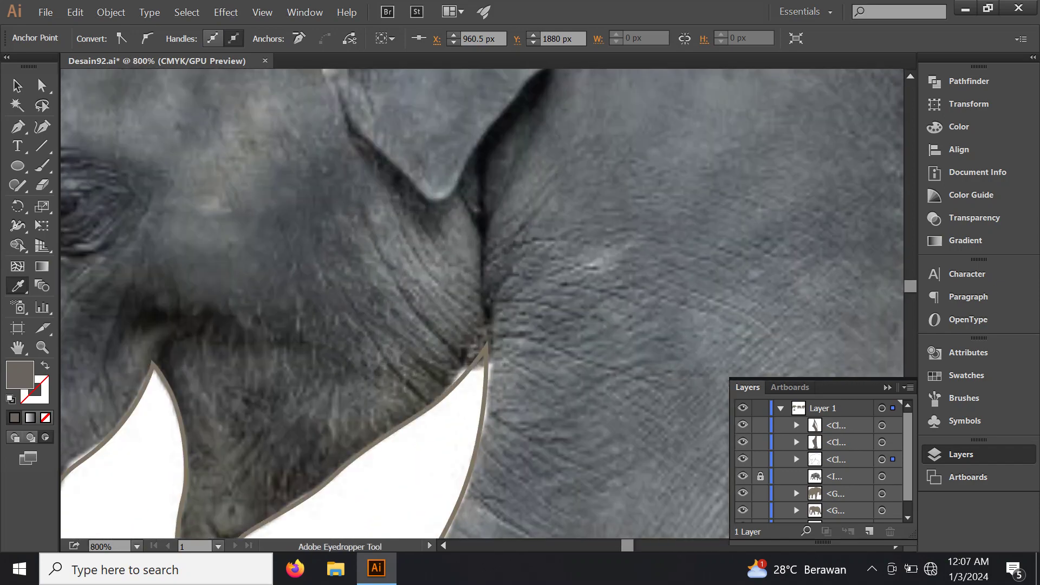
key("p")
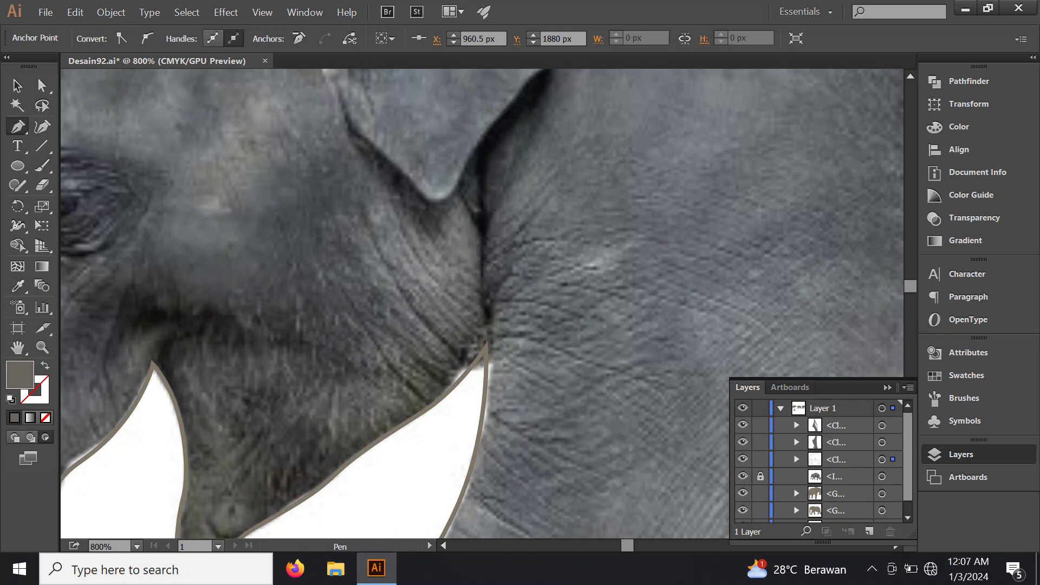
left_click_drag(486, 343, 487, 255)
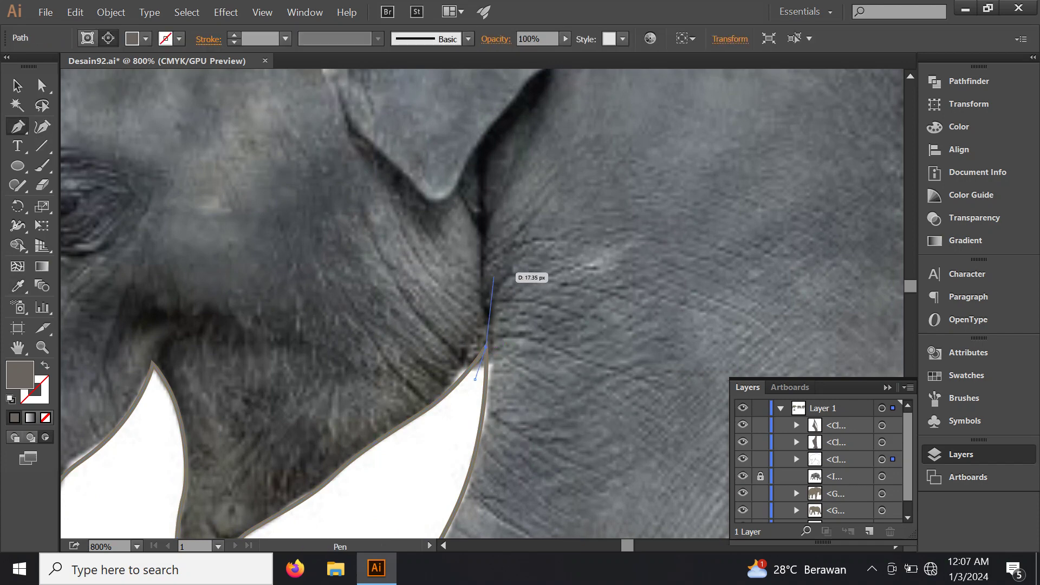
key("Escape")
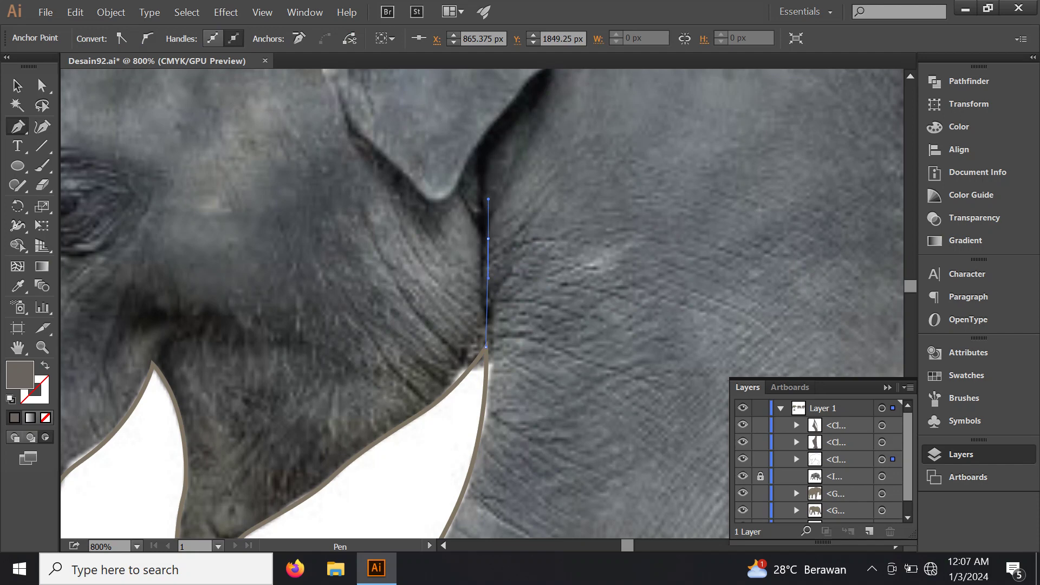
mouse_move(483, 154)
left_mouse_down()
mouse_move(499, 216)
mouse_move(498, 174)
left_mouse_up()
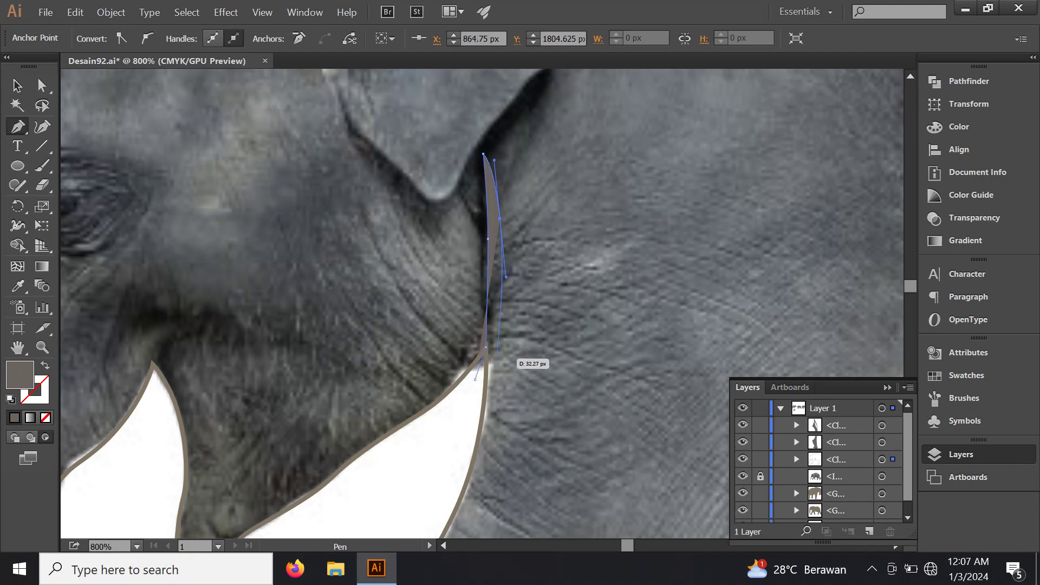
left_click_drag(488, 395, 494, 373)
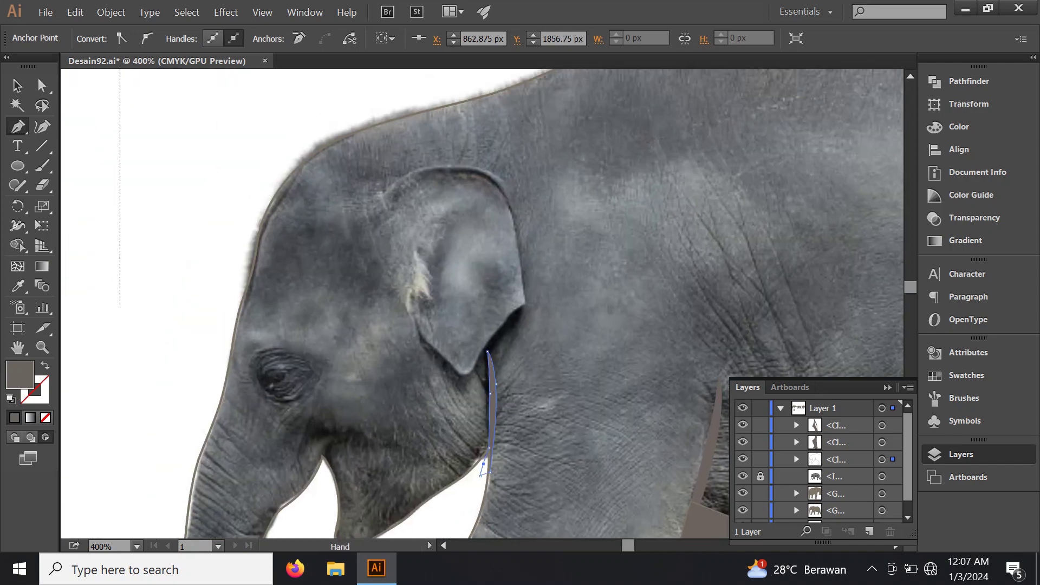
scroll(545, 530, "up", 3)
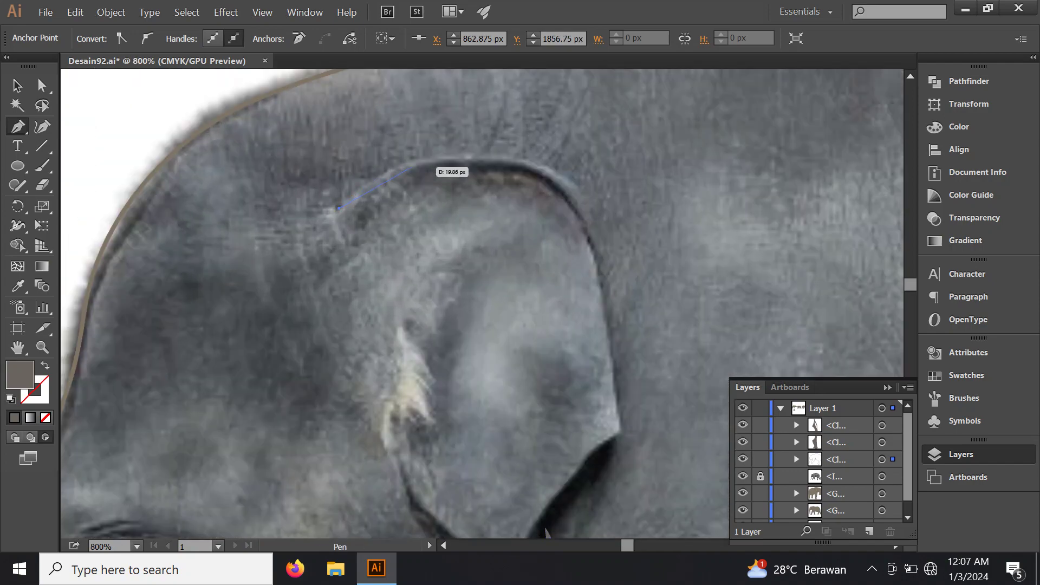
Step: Trace the ear's top, back and tip outline with fill set to None
left_click_drag(438, 160, 486, 154)
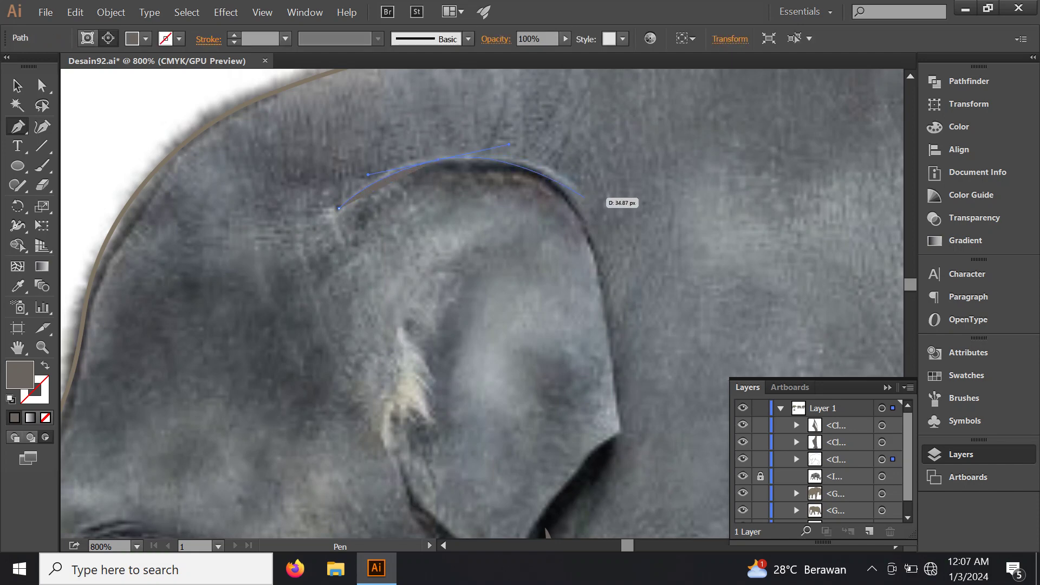
left_click_drag(588, 227, 623, 295)
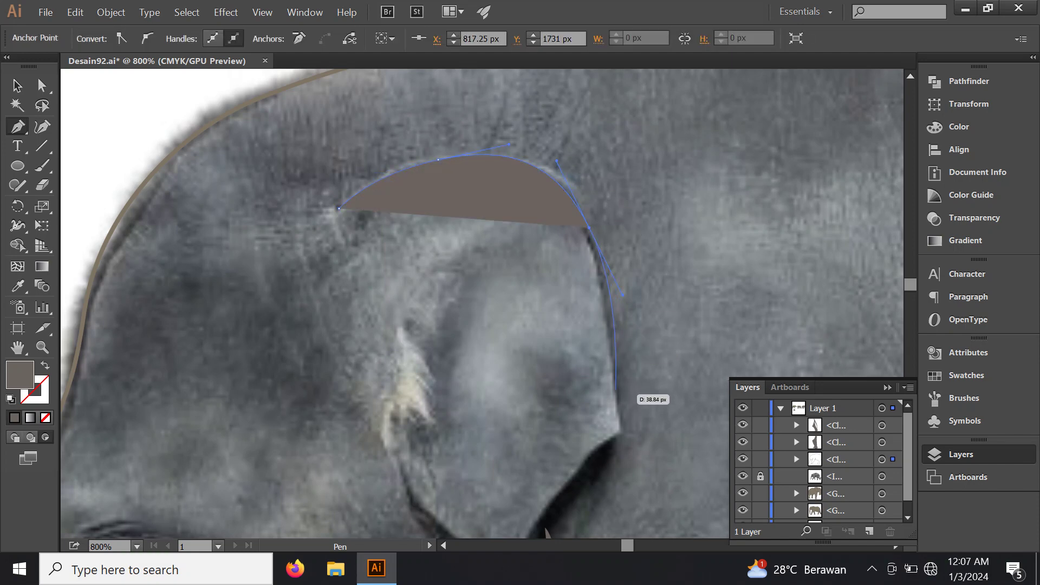
mouse_move(612, 392)
left_mouse_down()
mouse_move(621, 425)
mouse_move(621, 240)
left_mouse_up()
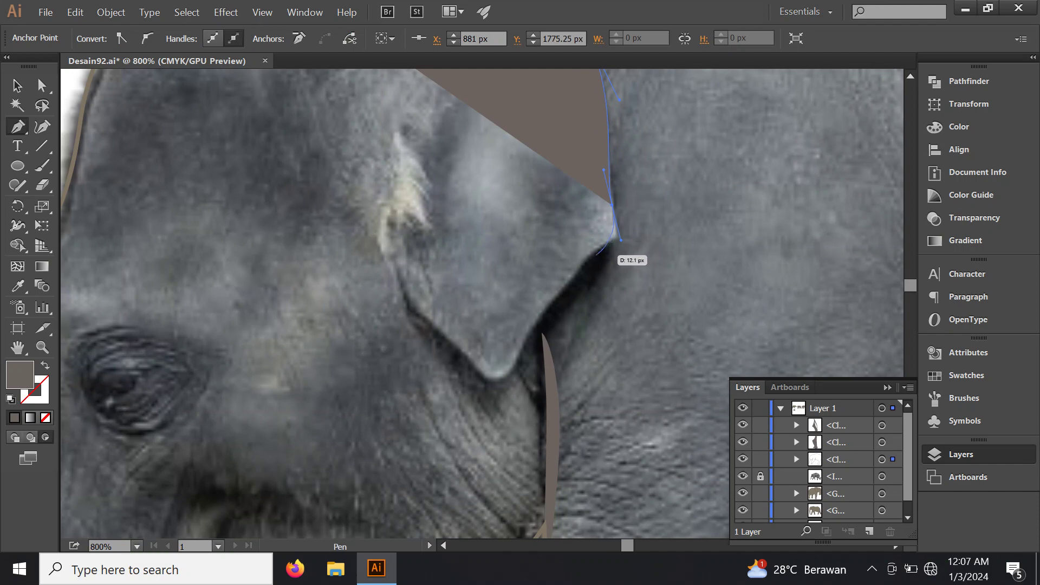
left_click(559, 287)
left_click_drag(538, 314, 540, 336)
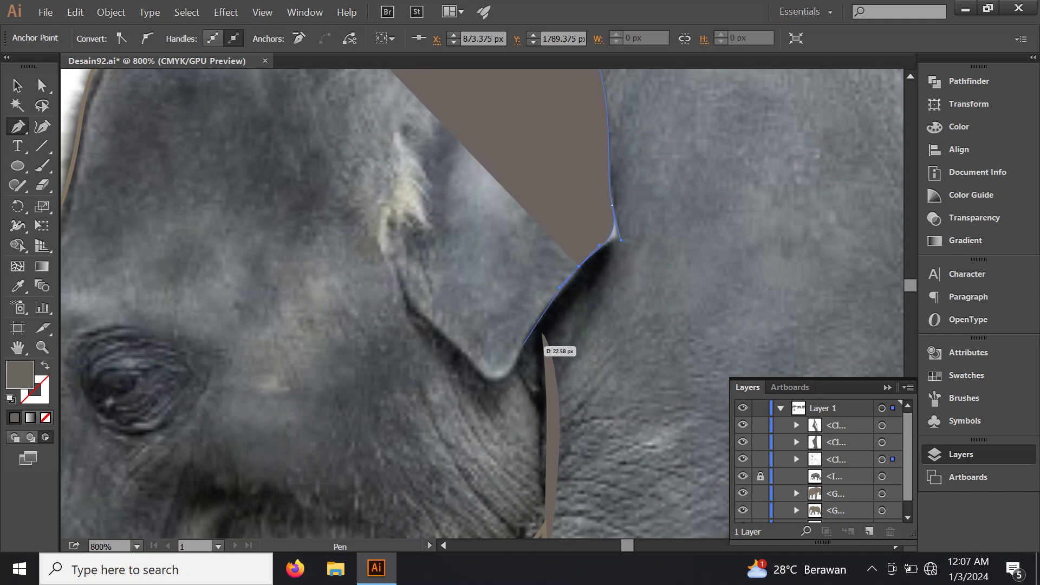
left_click(522, 346)
mouse_move(508, 376)
left_mouse_down()
mouse_move(407, 309)
mouse_move(63, 364)
left_mouse_up()
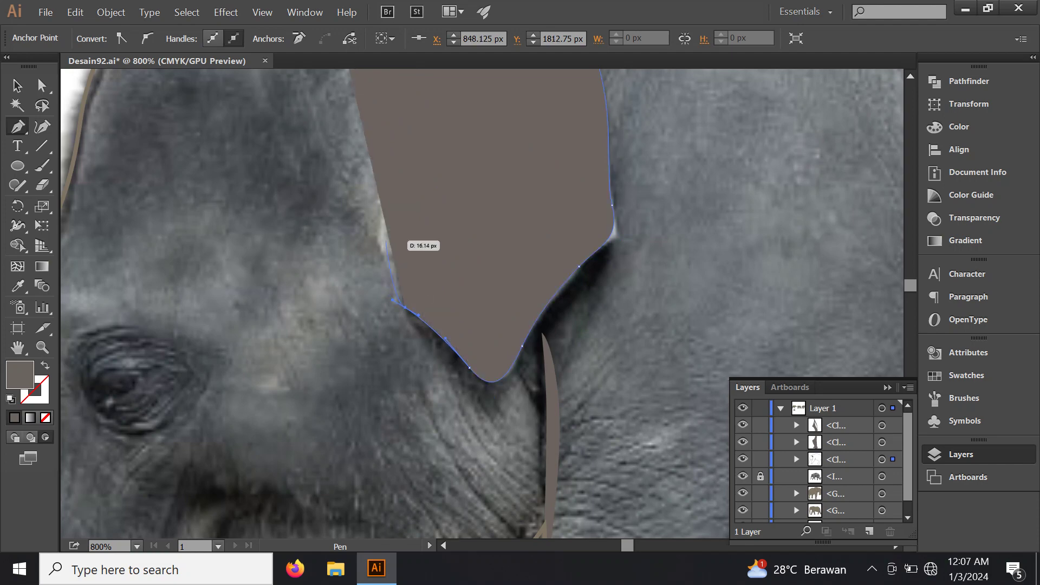
key("slash")
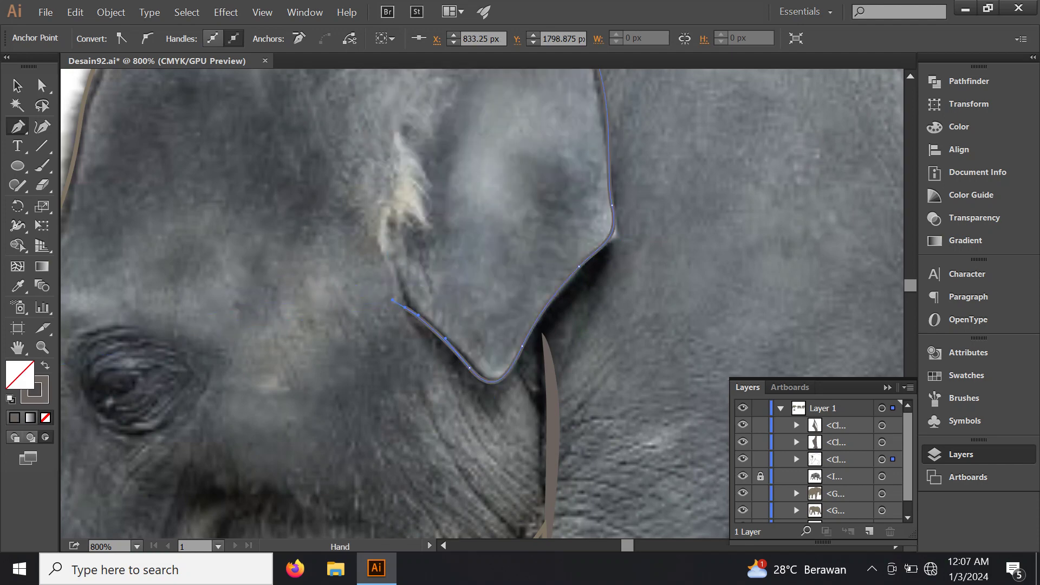
Step: Trace the ear's jagged zigzag front edge and close the outline
mouse_move(389, 211)
left_mouse_down()
mouse_move(349, 336)
mouse_move(382, 337)
left_mouse_up()
left_click(383, 337)
left_click(355, 312)
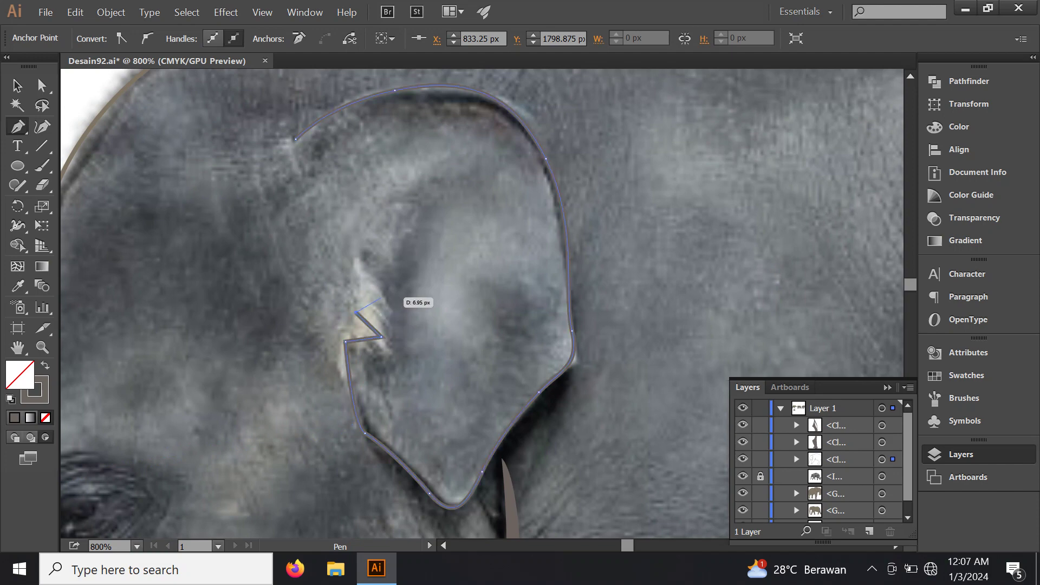
mouse_move(383, 297)
left_mouse_down()
mouse_move(362, 238)
mouse_move(317, 184)
mouse_move(303, 145)
left_mouse_up()
left_click(364, 268)
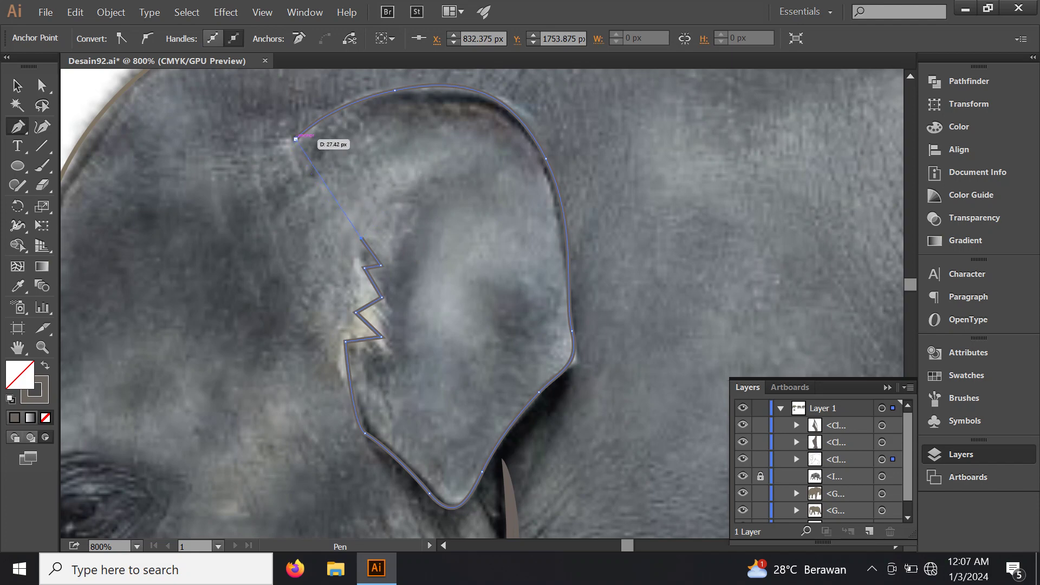
left_click(296, 139)
Step: Fill the ear with the sampled brown body colour
scroll(380, 181, "down", 2)
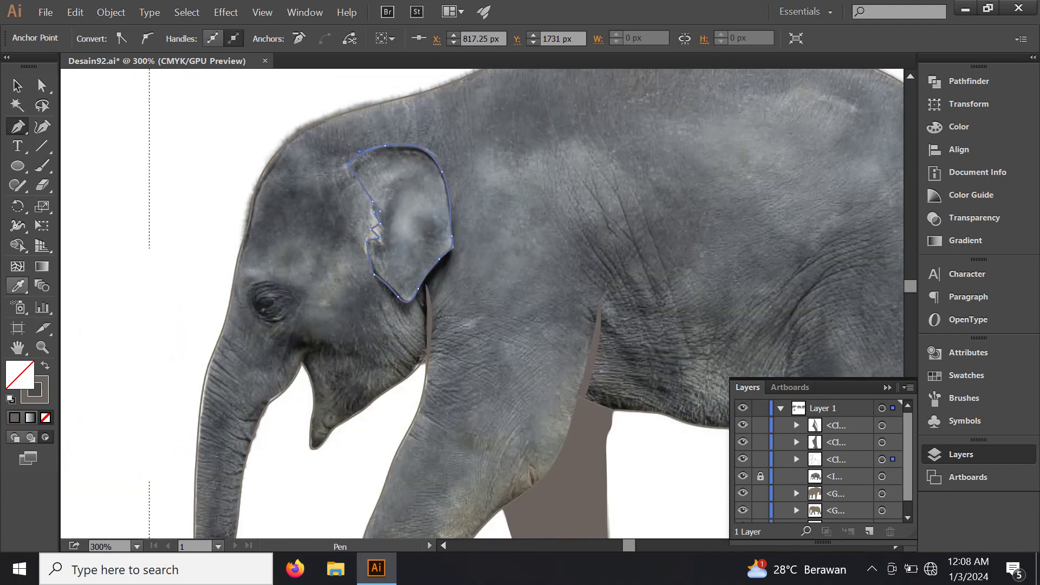
left_click(18, 286)
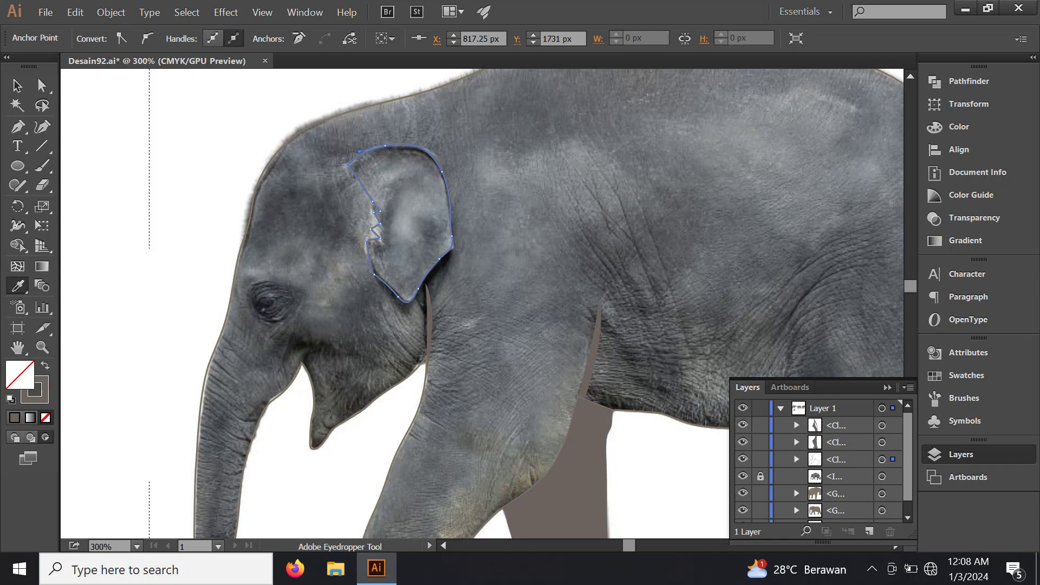
left_click(596, 325)
scroll(596, 325, "up", 1)
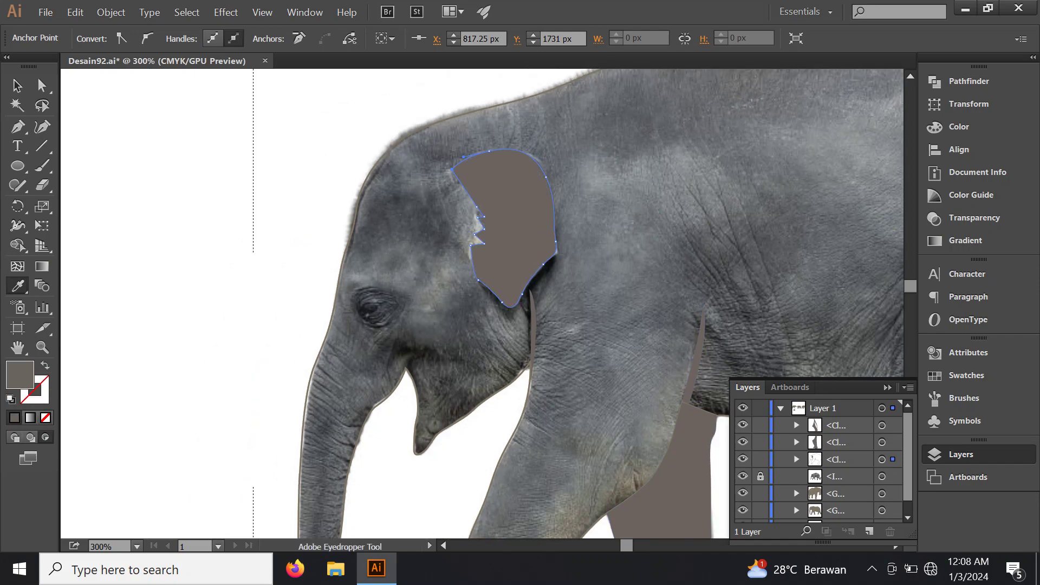
scroll(389, 327, "up", 2)
Step: Draw a round eye circle and fill it black, sampled from a cartoon eye
key("l")
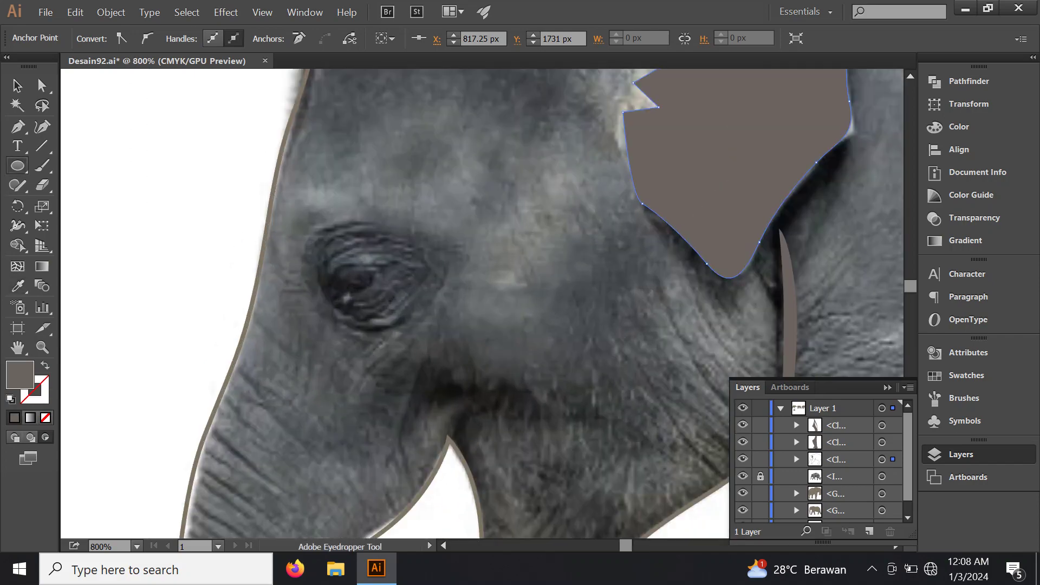
left_click_drag(313, 235, 415, 338)
key("i")
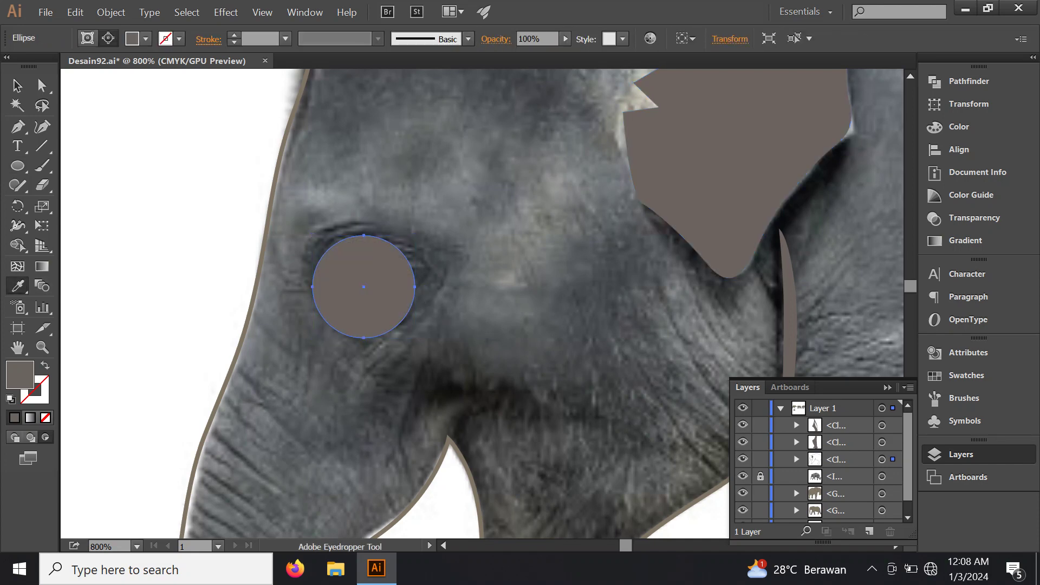
scroll(272, 257, "down", 3)
scroll(272, 257, "down", 4)
scroll(280, 260, "up", 4)
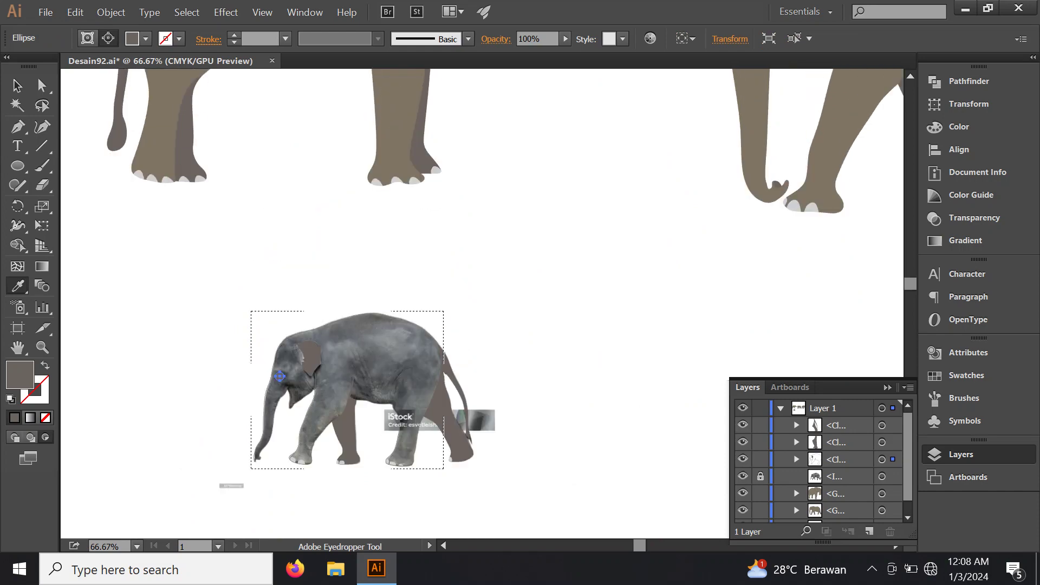
scroll(280, 259, "up", 4)
scroll(280, 260, "up", 2)
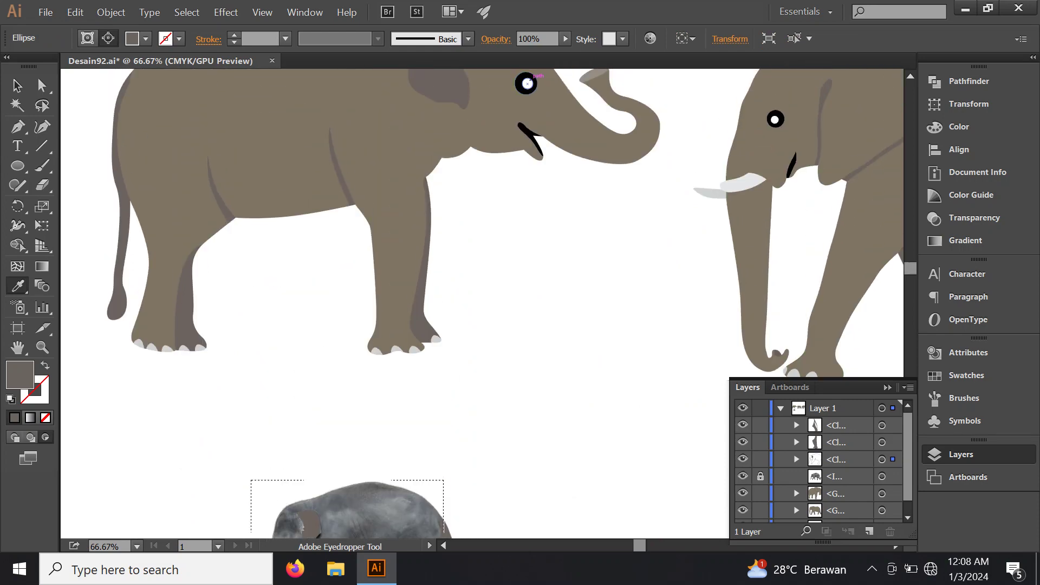
left_click(527, 83)
scroll(279, 325, "down", 6)
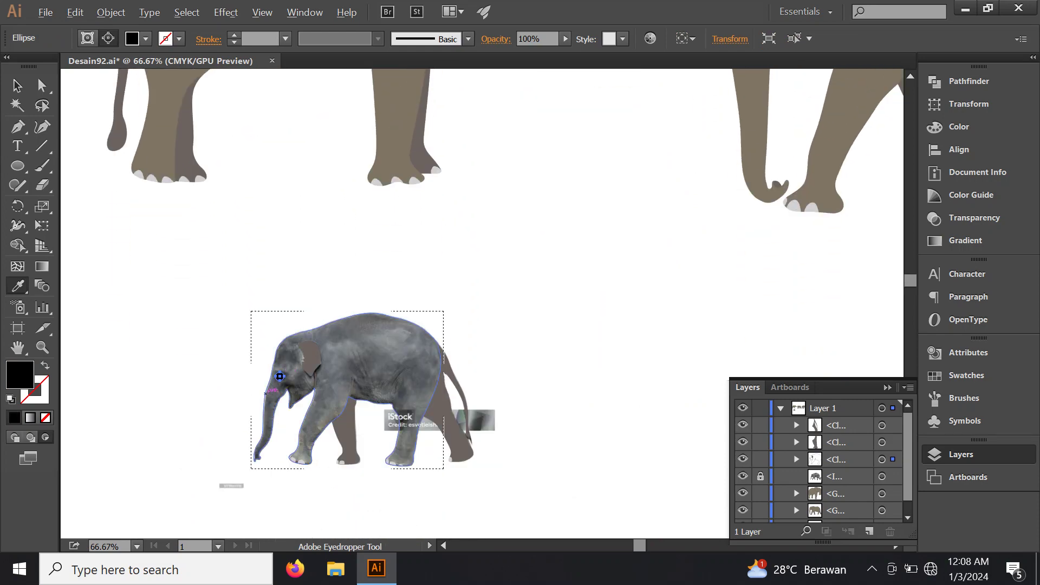
scroll(282, 488, "up", 4)
scroll(298, 352, "up", 2)
scroll(298, 351, "up", 2)
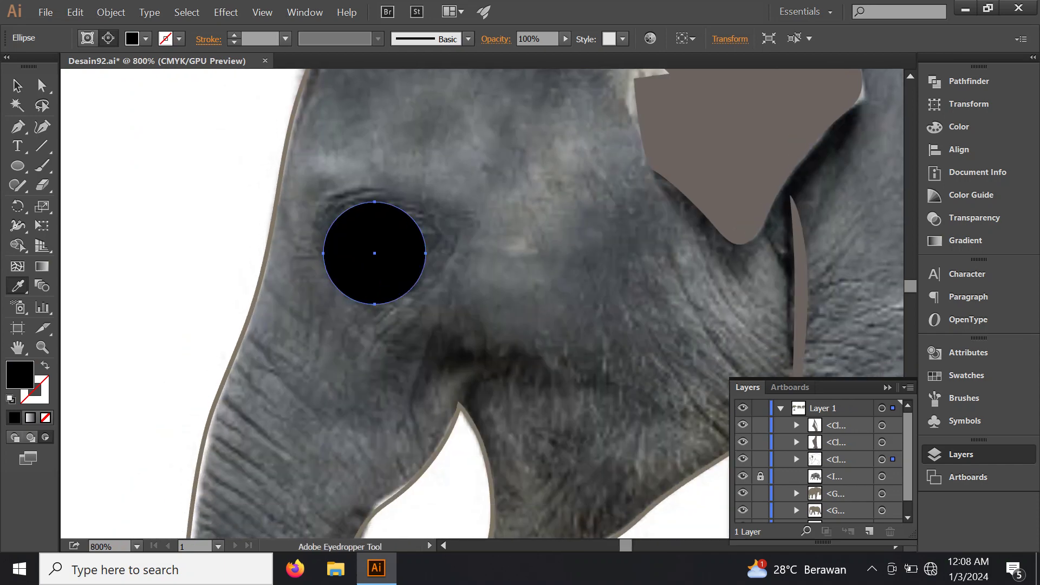
Step: Draw a small white highlight circle inside the black eye
key("l")
left_click_drag(352, 248, 396, 291)
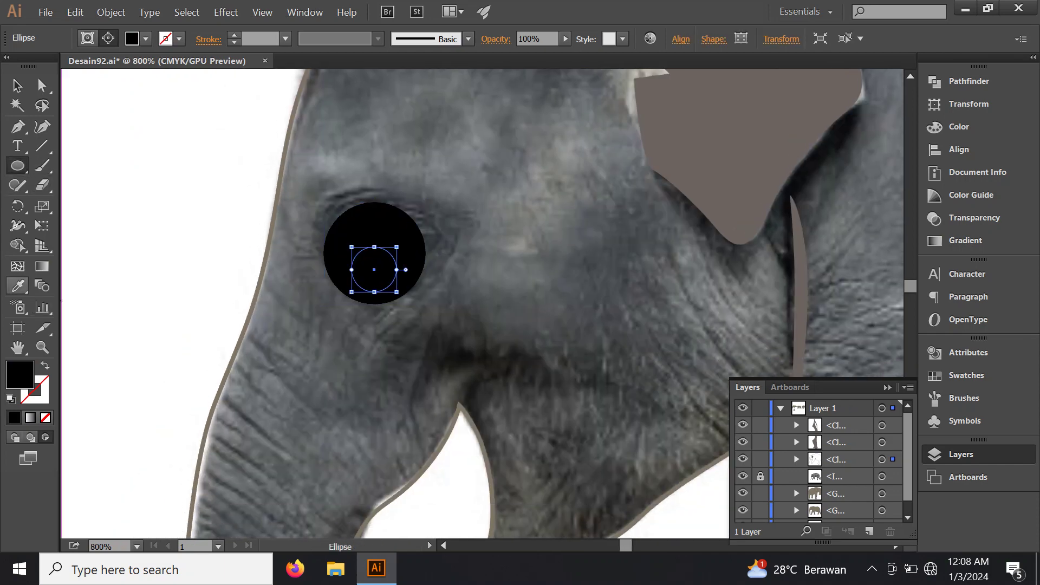
left_click(18, 286)
left_click(162, 109)
scroll(197, 272, "down", 3)
scroll(197, 271, "down", 1)
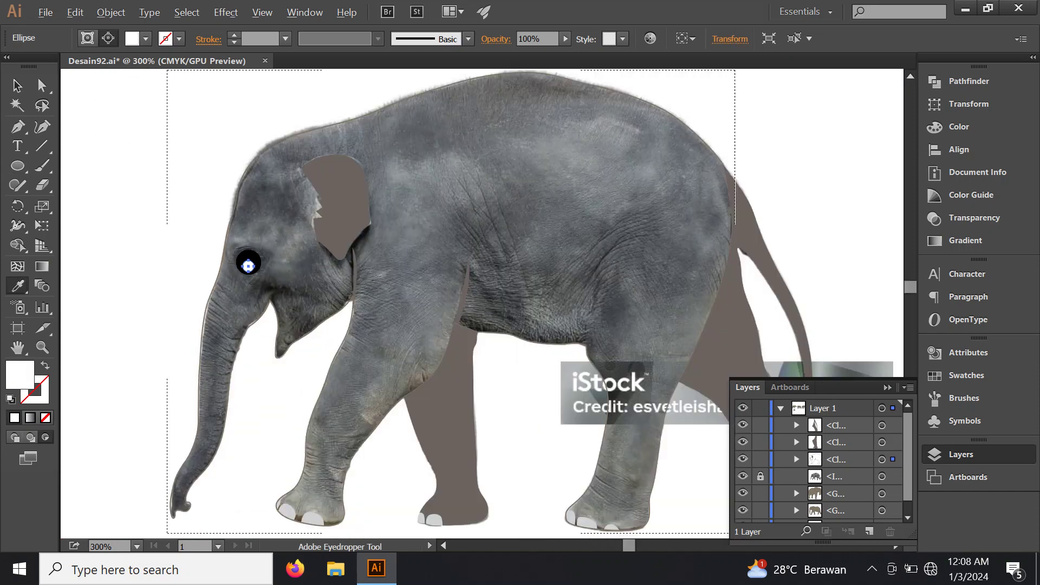
scroll(198, 272, "down", 1)
Step: Swap the elephant body outline to a solid brown fill
left_click(17, 85)
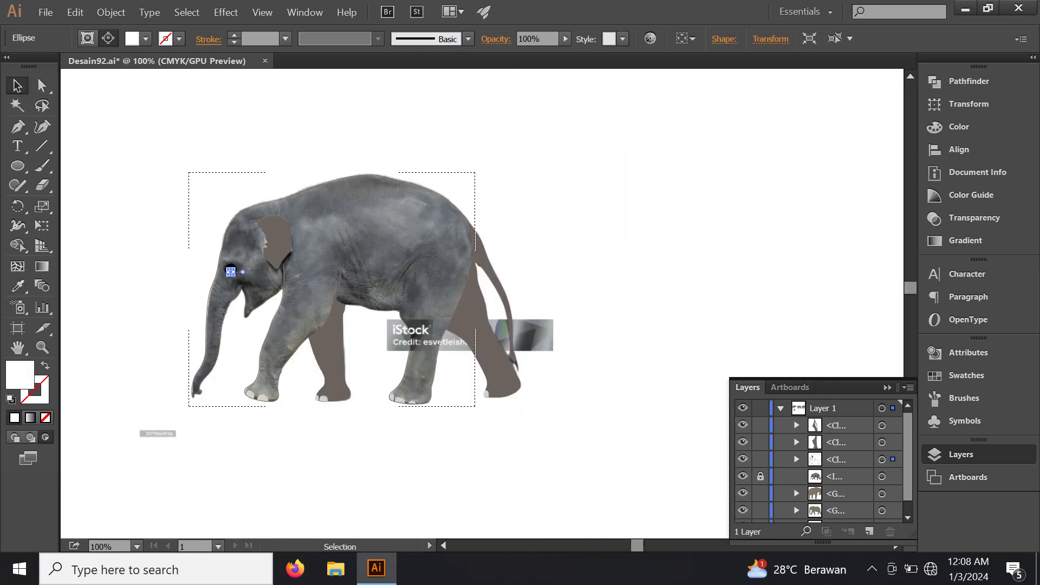
key("ctrl+shift+a")
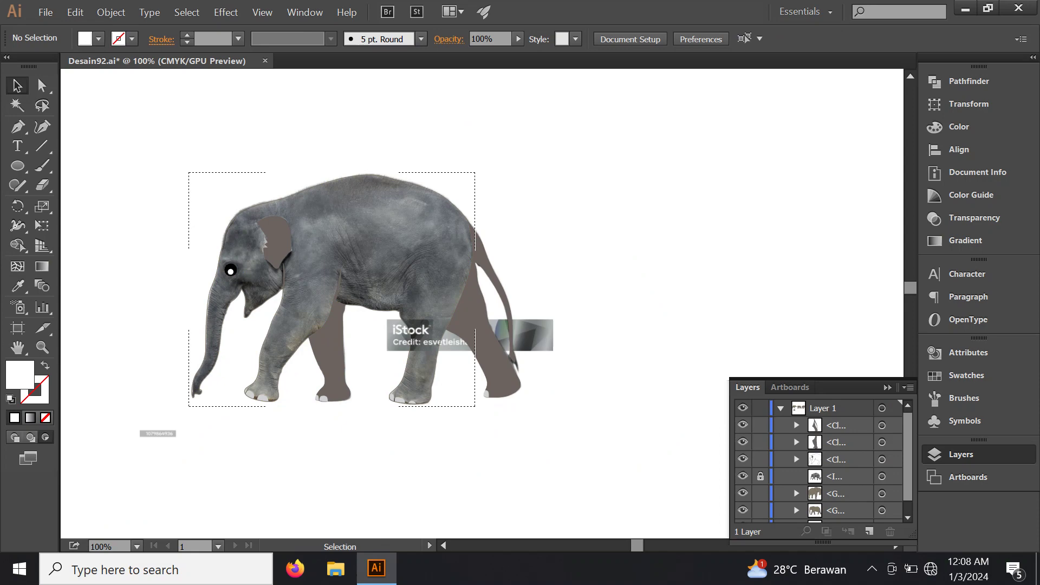
left_click(796, 459)
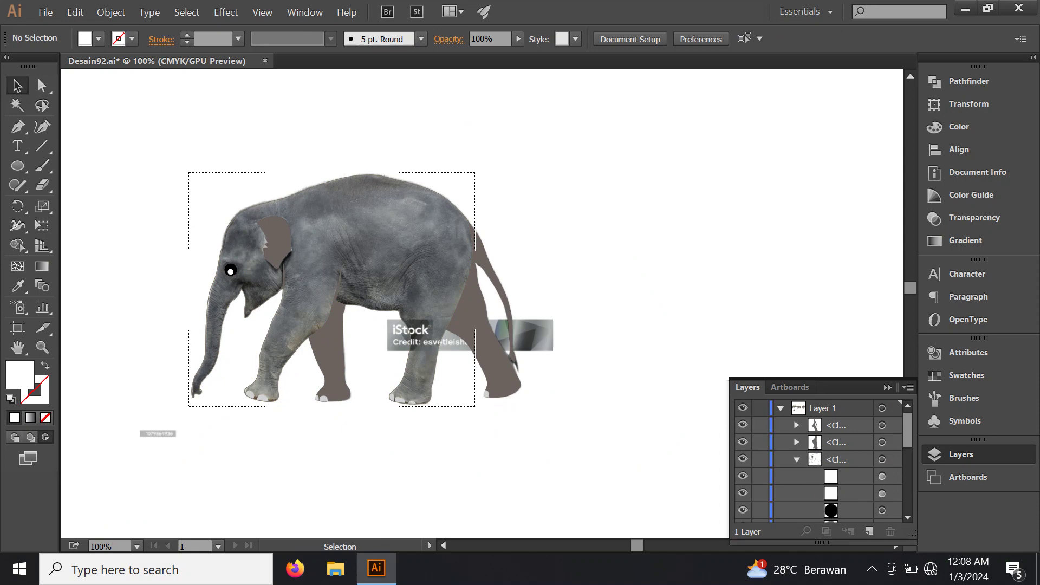
left_click(882, 476)
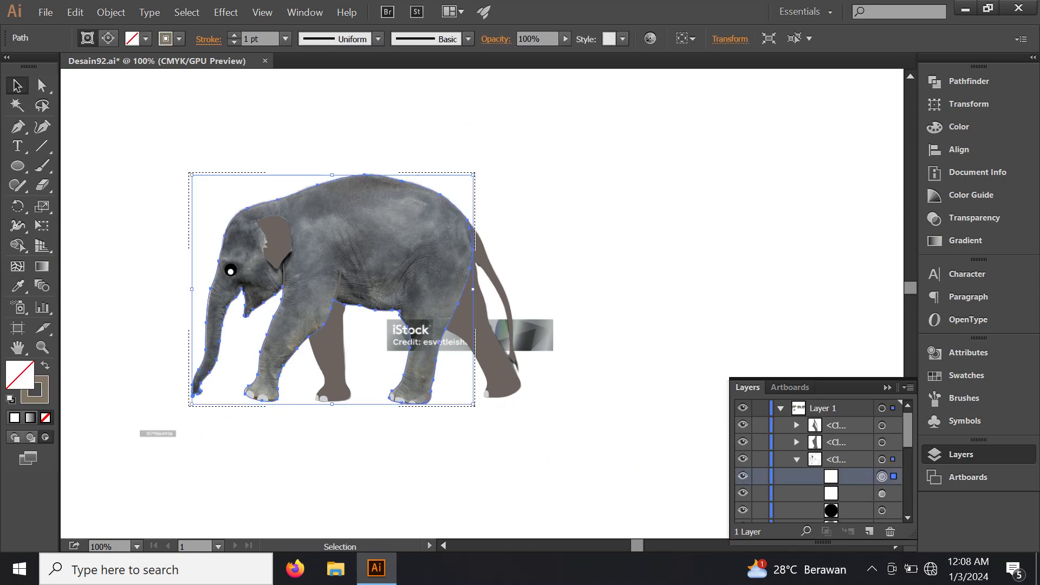
left_click(45, 365)
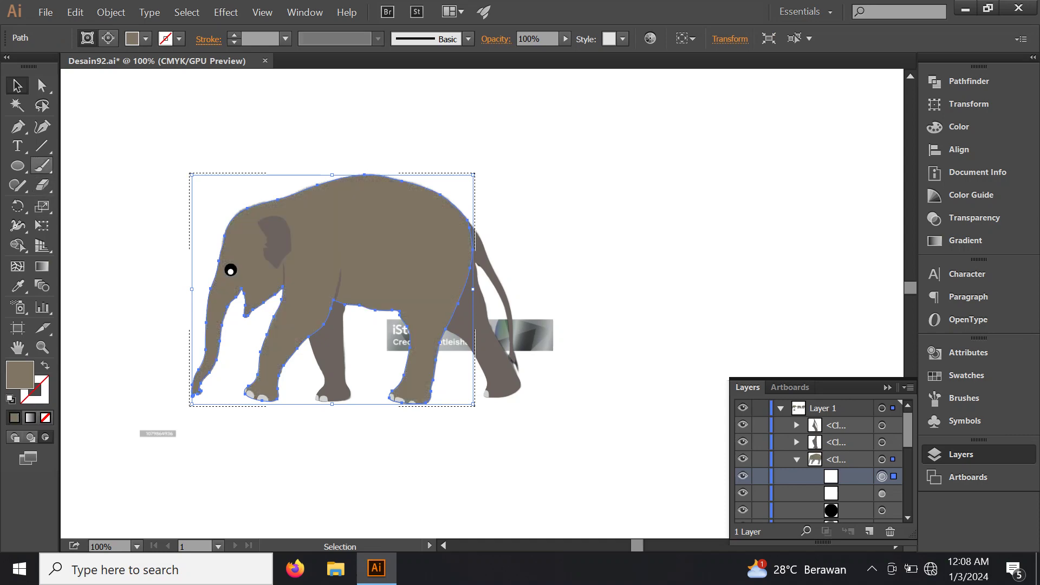
key("ctrl+shift+a")
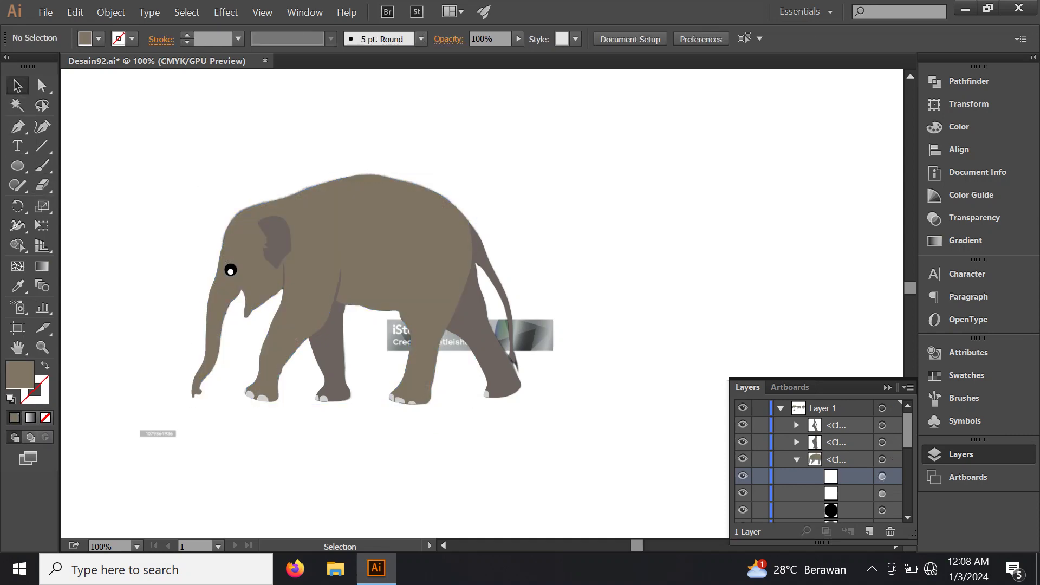
Step: Group the three elephant clip groups together with Ctrl+G
left_click(796, 459)
left_click(882, 459)
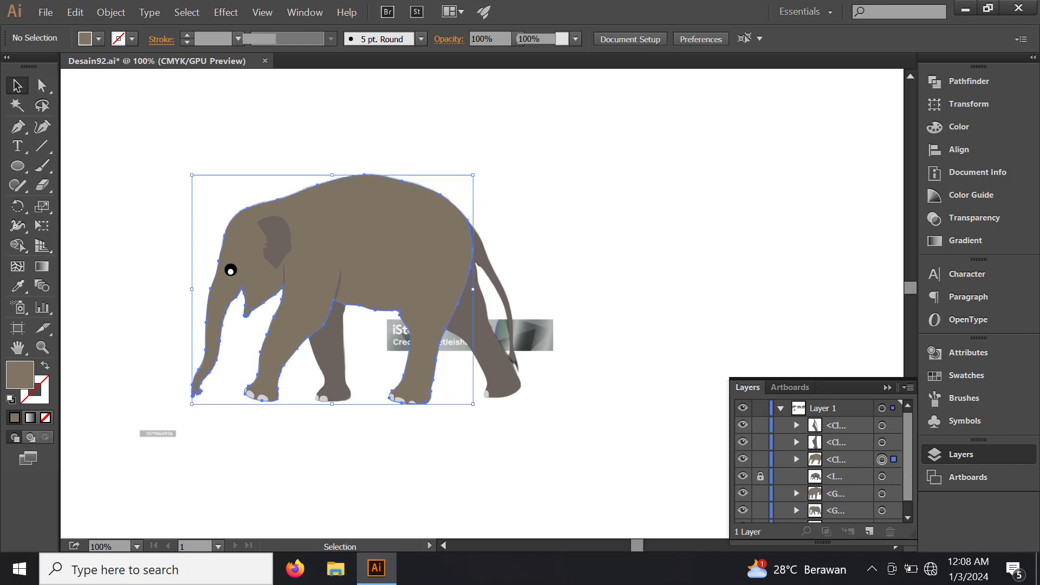
left_click(882, 424, "shift")
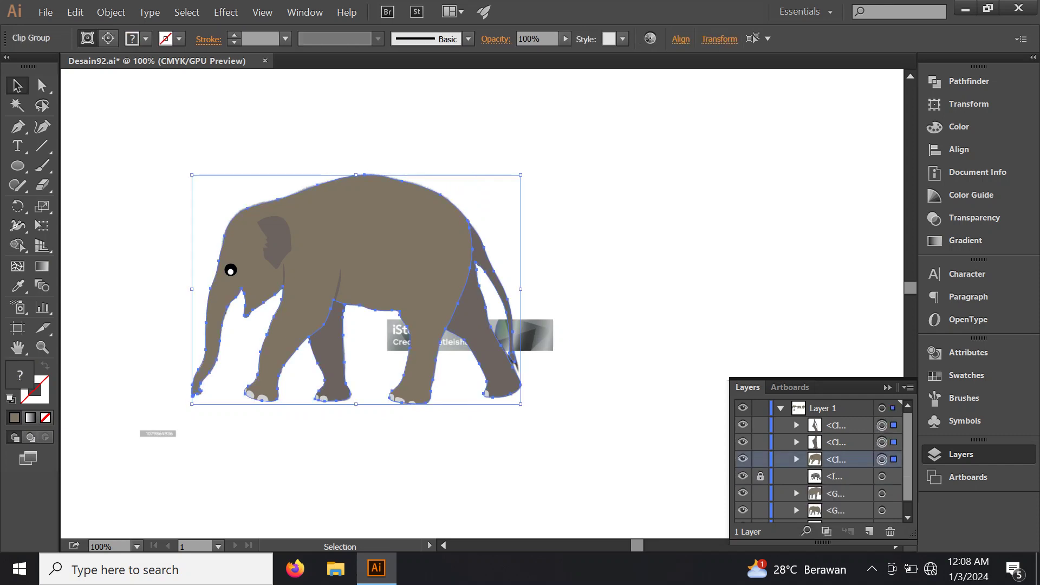
left_click(882, 442, "shift")
key("ctrl+g")
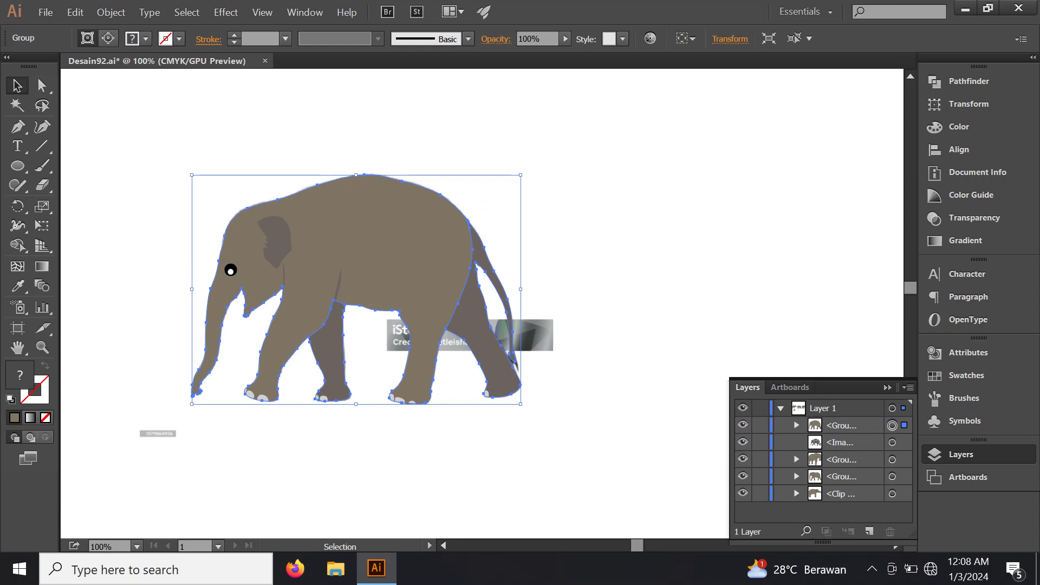
Step: Delete the watermarked stock photo and select the finished baby elephant
left_click(892, 442)
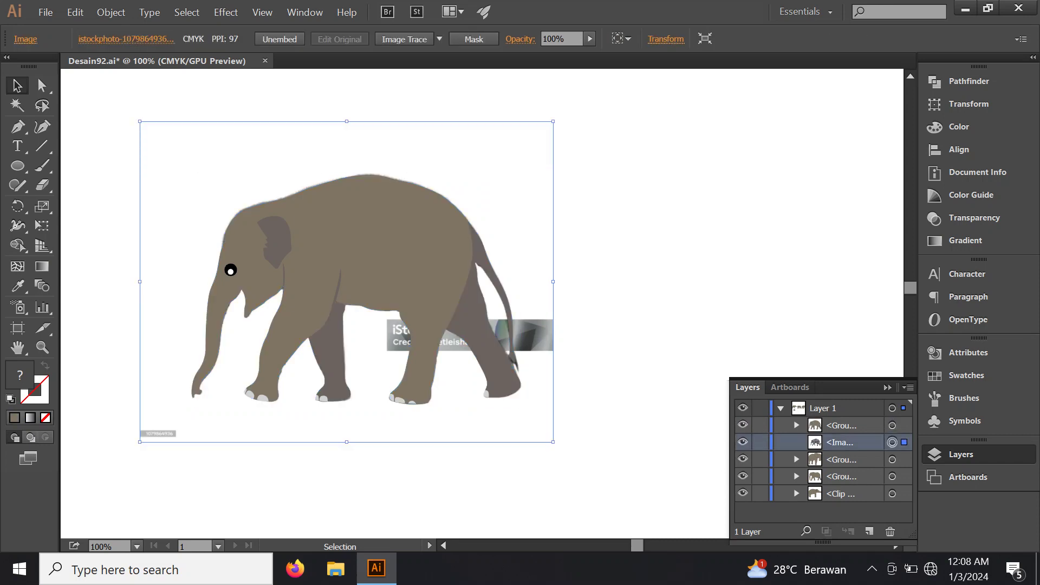
key("Delete")
scroll(560, 306, "down", 1, "alt")
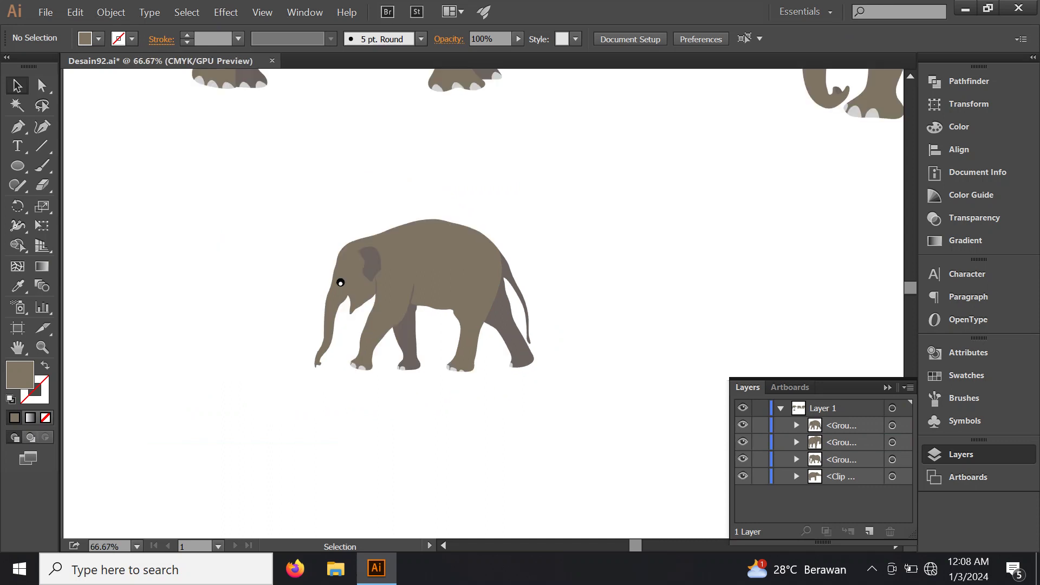
left_click(428, 271)
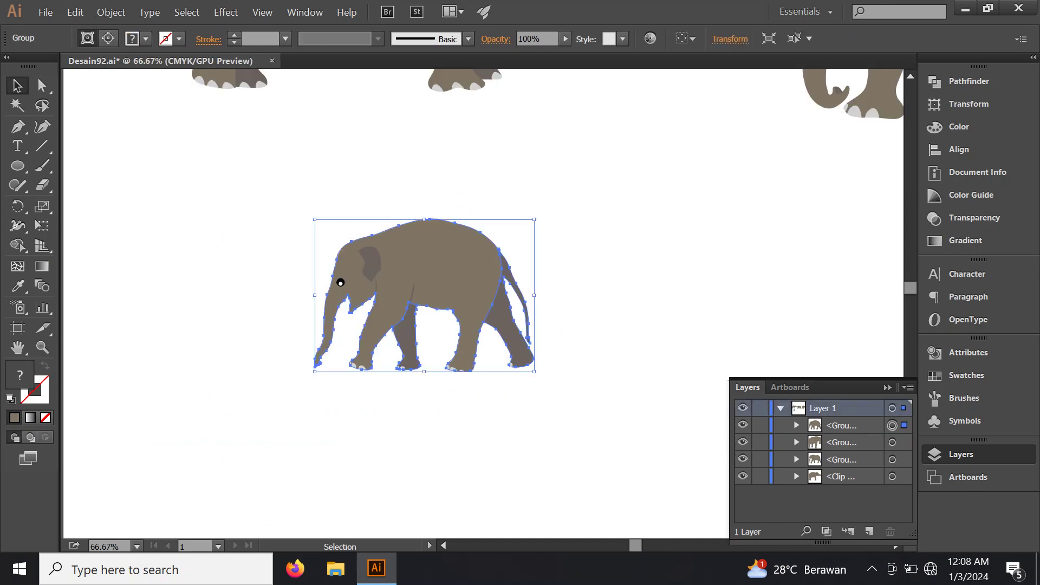
scroll(463, 292, "down", 1, "alt")
scroll(464, 293, "down", 1, "alt")
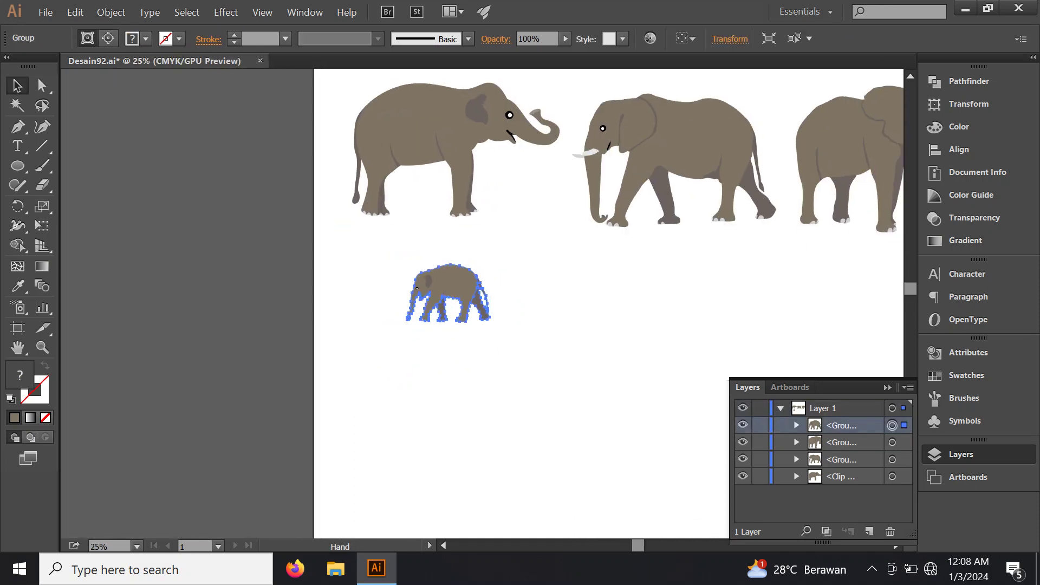
Step: Scale up the baby elephant group and move it under the adult elephants
key("space")
left_click_drag(488, 322, 599, 399)
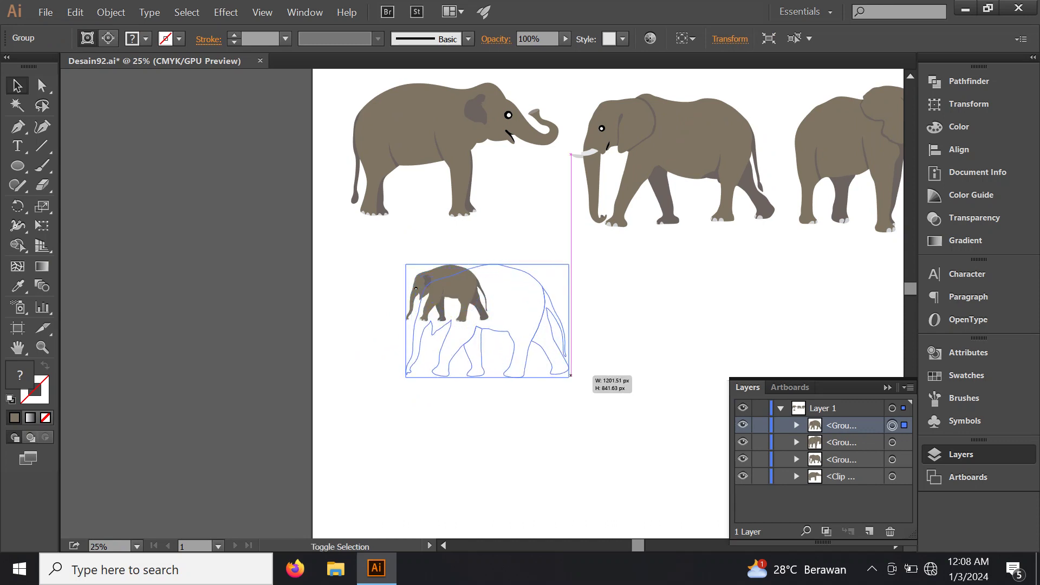
left_click_drag(481, 309, 440, 278)
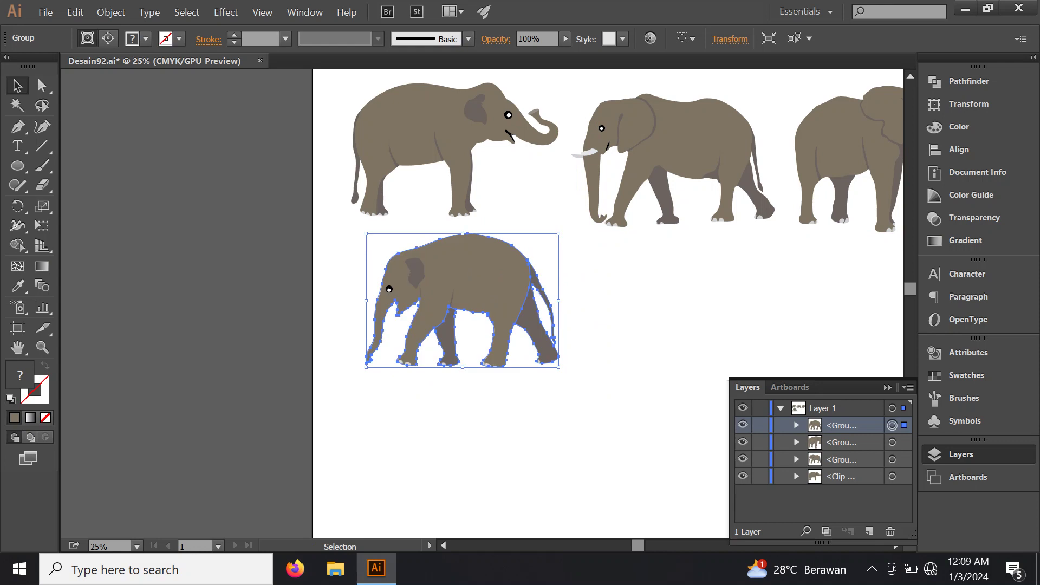
key("ctrl+shift+a")
Step: Zoom in on the baby elephant and save Desain92.ai
key("ctrl+plus")
key("ctrl+plus")
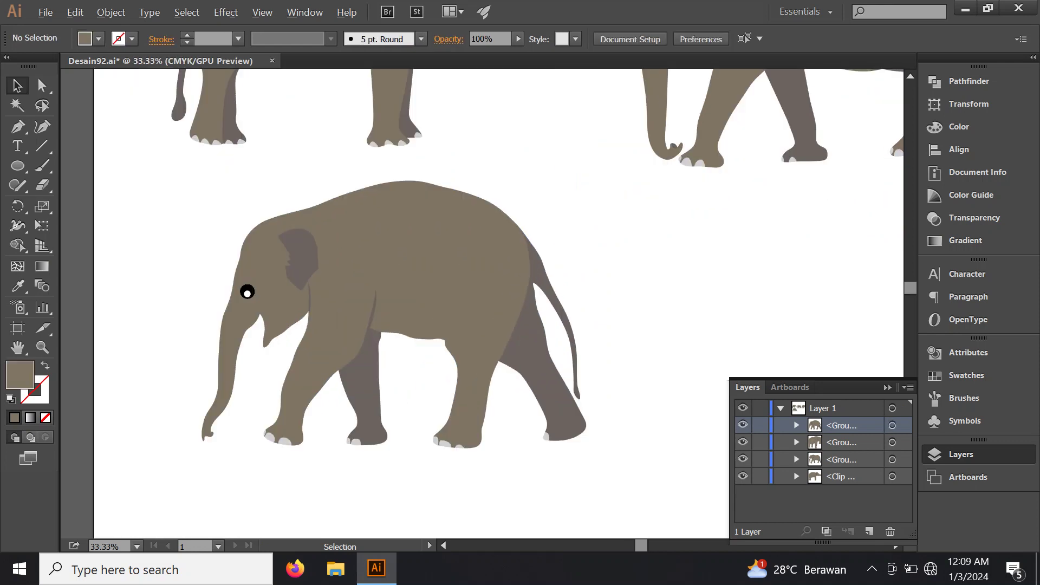
key("ctrl+plus")
left_click_drag(434, 303, 439, 280)
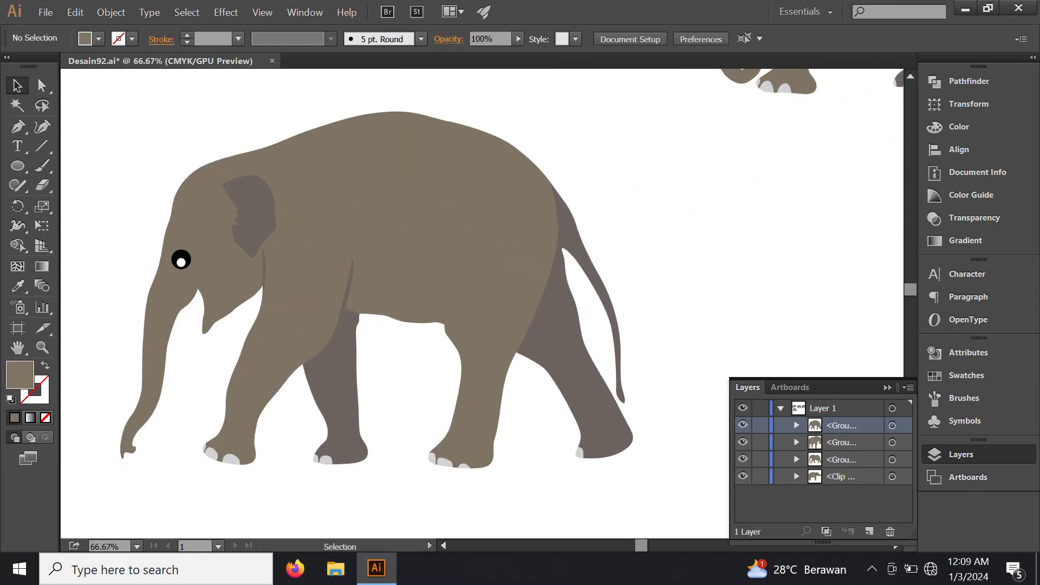
left_click(45, 12)
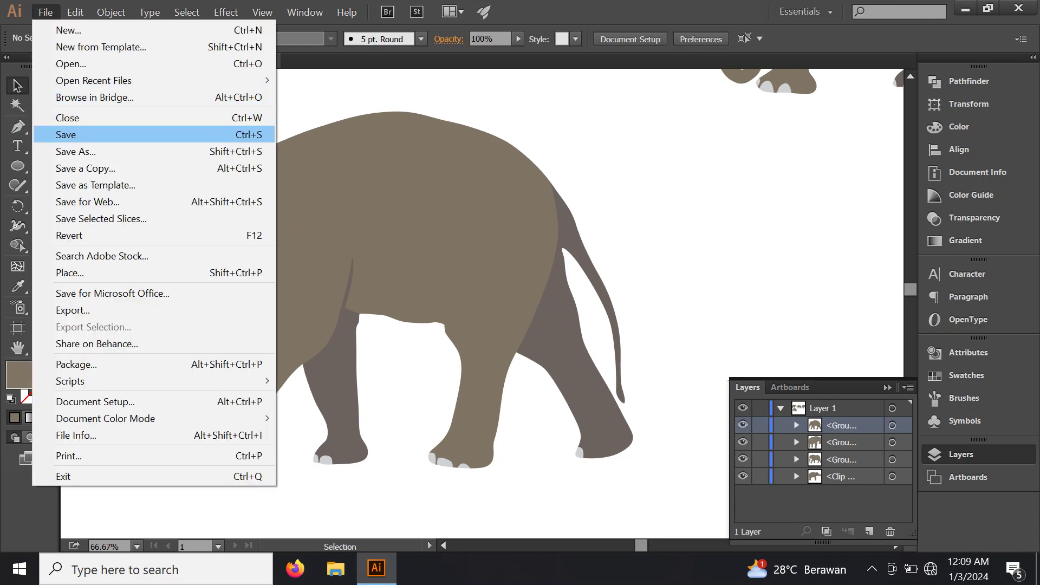
left_click(54, 132)
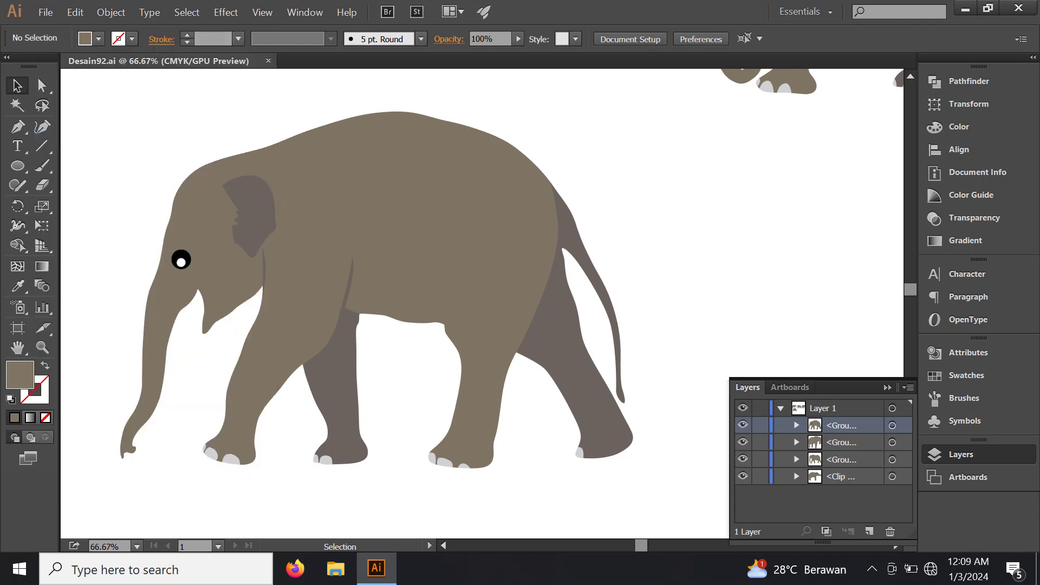
left_click(872, 569)
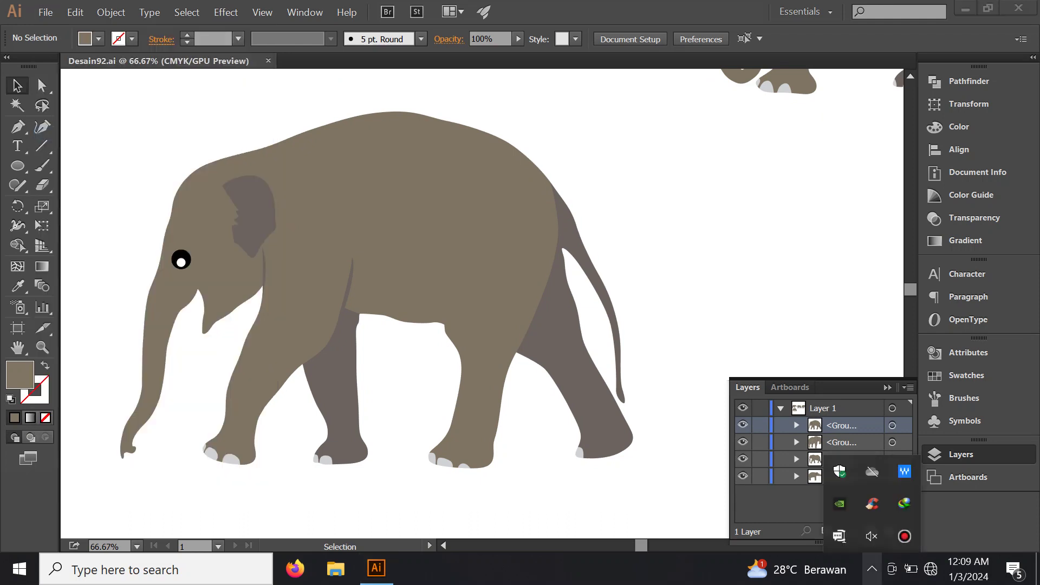